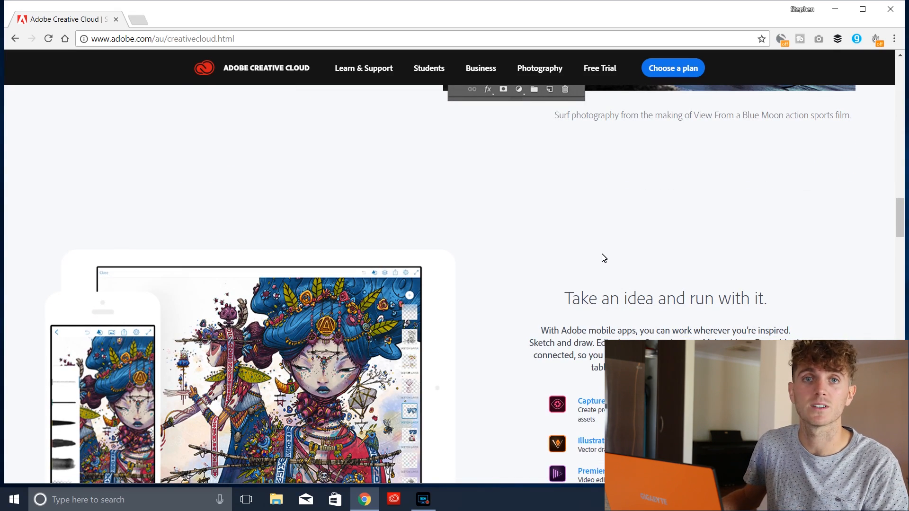
- Open the Students page of the Adobe Creative Cloud site and look through the apps in the education plan
scroll(471, 218, "up", 15)
left_click(428, 110)
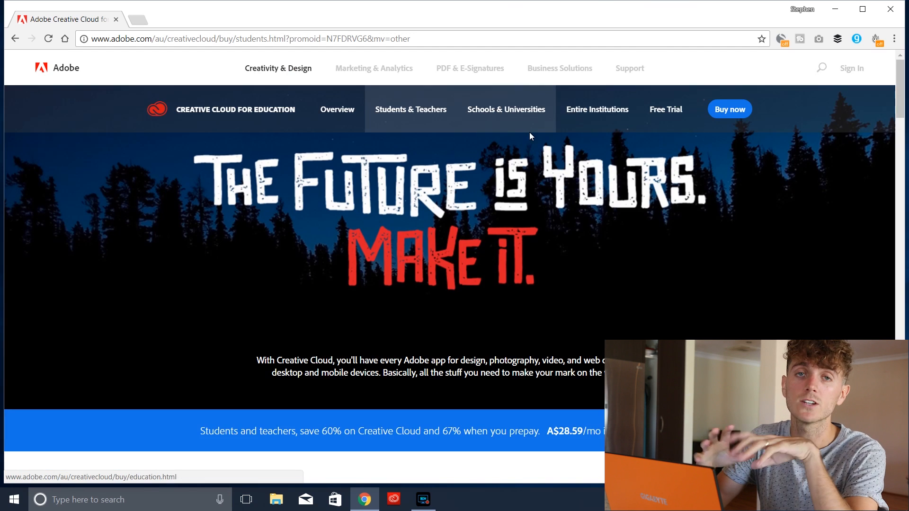
scroll(531, 184, "down", 5)
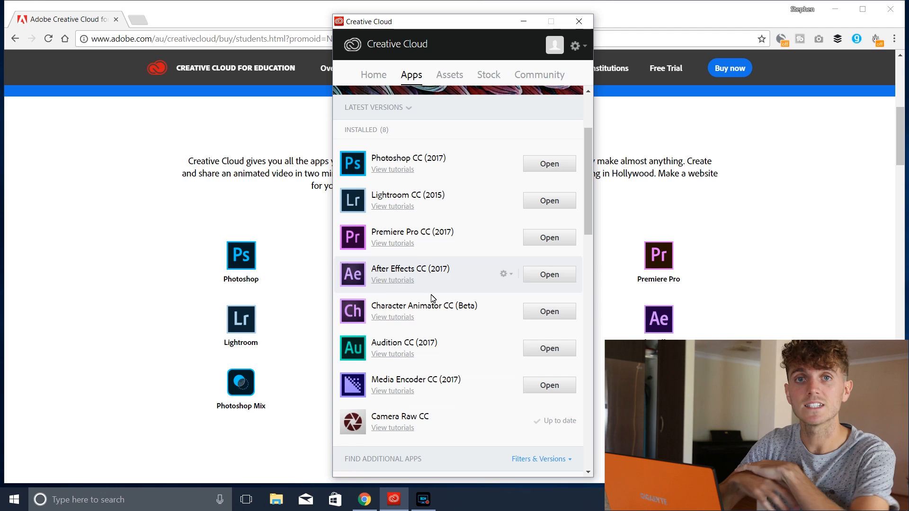
- Look through the installed and additional apps listed in the Creative Cloud desktop app
scroll(437, 293, "down", 10)
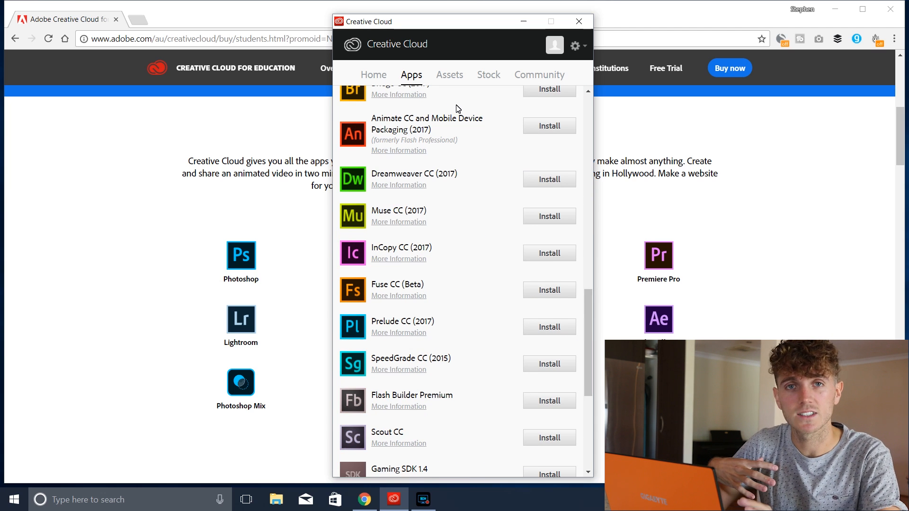
scroll(457, 111, "down", 5)
scroll(475, 173, "up", 7)
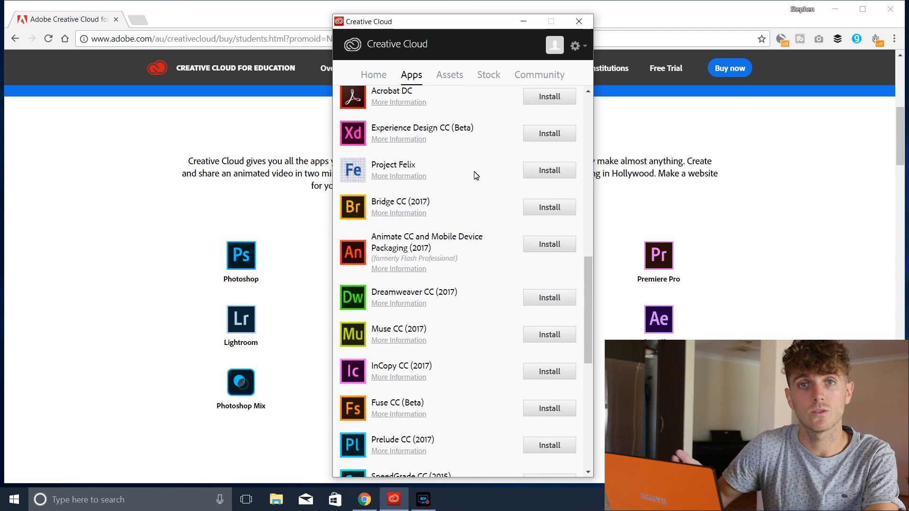
scroll(476, 175, "up", 3)
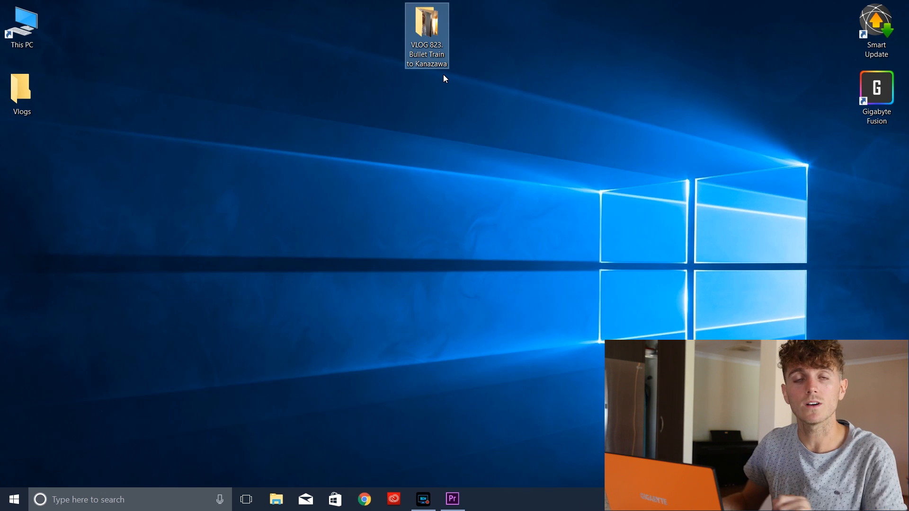
- Open the desktop folder "VLOG 823. Bullet Train to Kanazawa" and look through its video clips
double_click(437, 57)
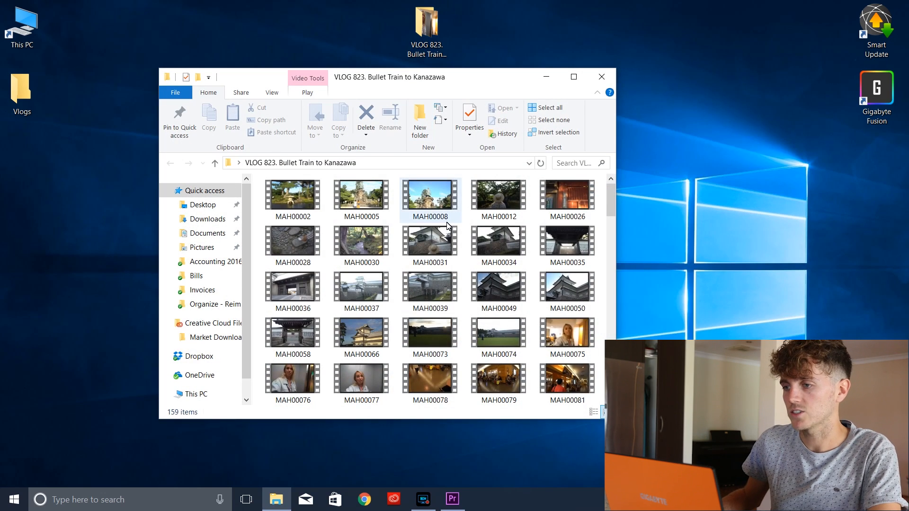
scroll(447, 226, "down", 20)
scroll(484, 347, "up", 20)
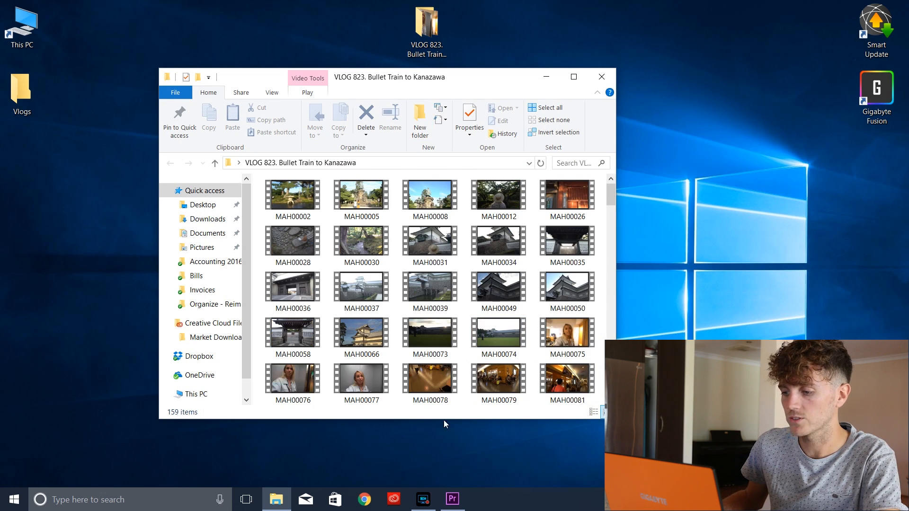
- Switch to Creative Cloud to launch Premiere Pro CC (2017), and start a new project
left_click(396, 502)
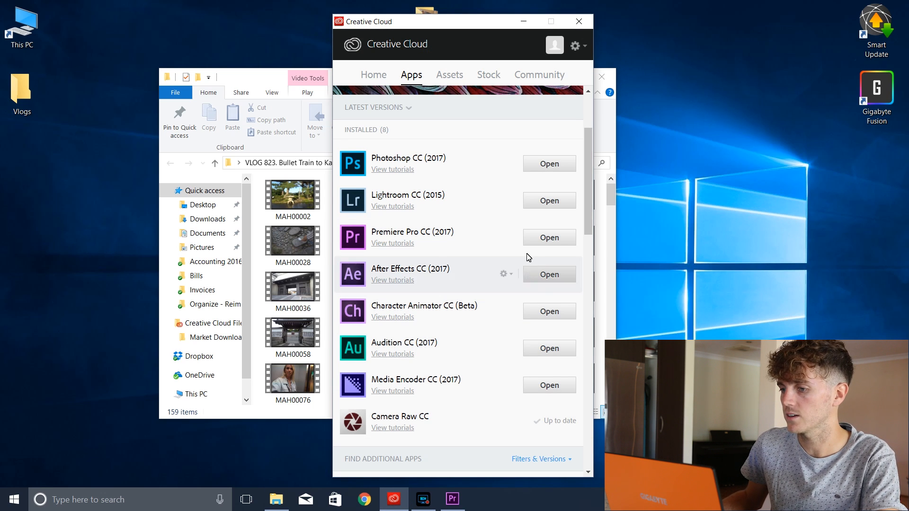
left_click(546, 239)
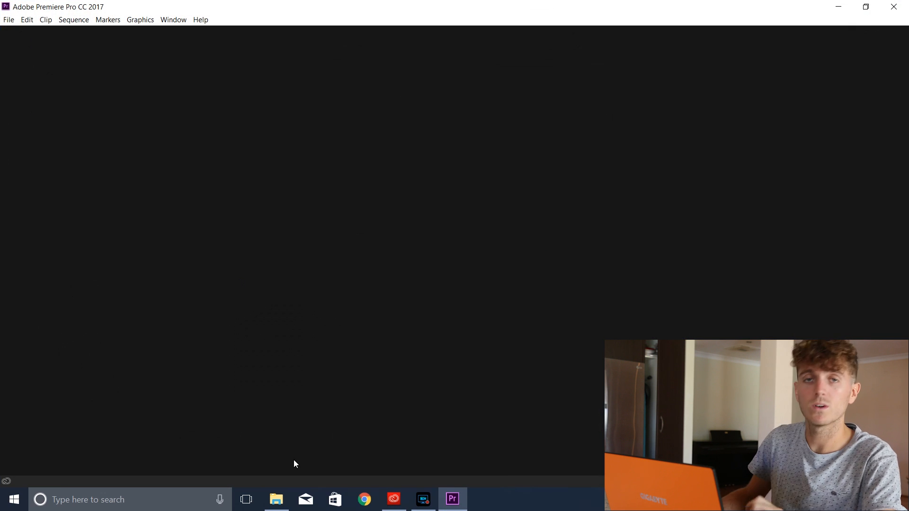
left_click(9, 20)
mouse_move(25, 32)
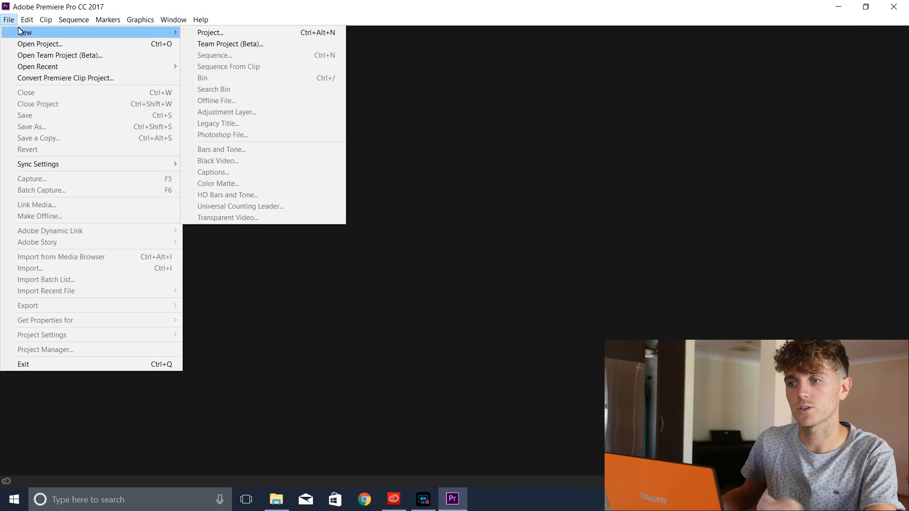
left_click(220, 34)
- Create a folder named Stuff inside the desktop folder "VLOG 823. Bullet Train to Kanazawa" and set it as the project location
left_click(336, 96)
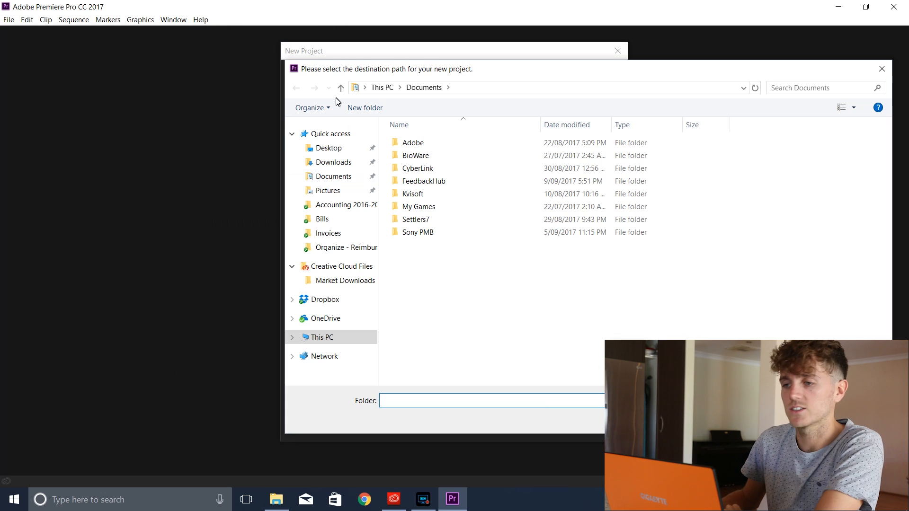
left_click(340, 152)
double_click(420, 157)
right_click(669, 203)
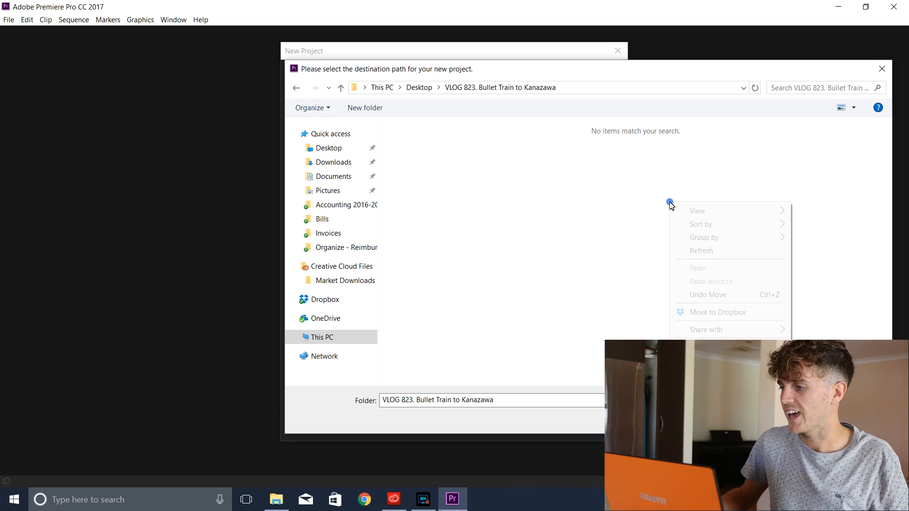
mouse_move(705, 347)
left_click(653, 348)
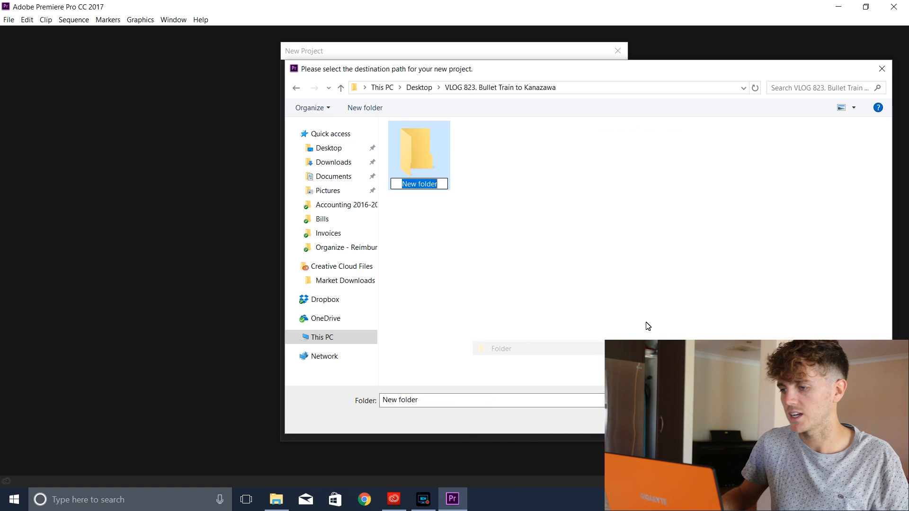
type("stuff")
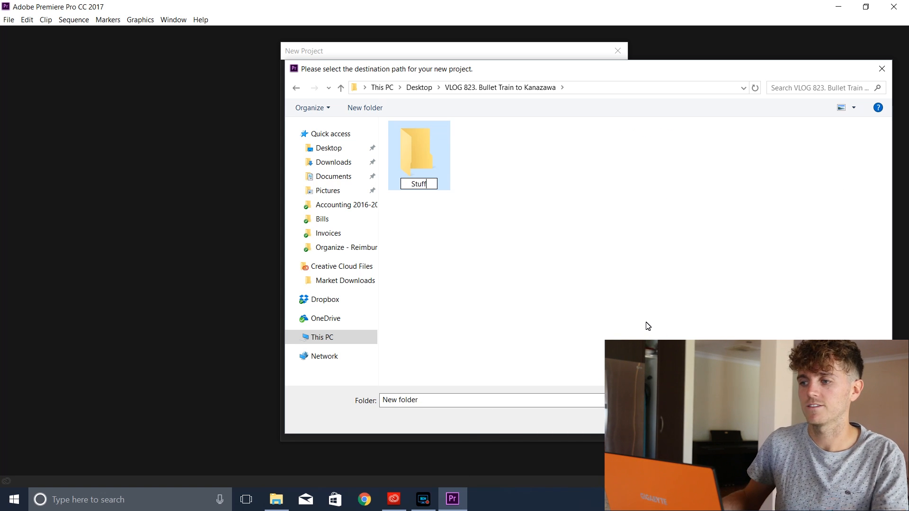
key("Return")
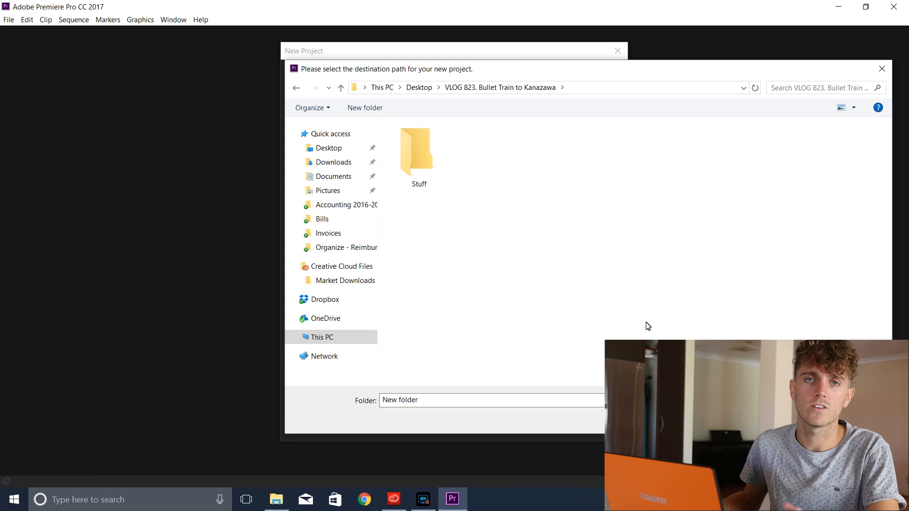
double_click(432, 144)
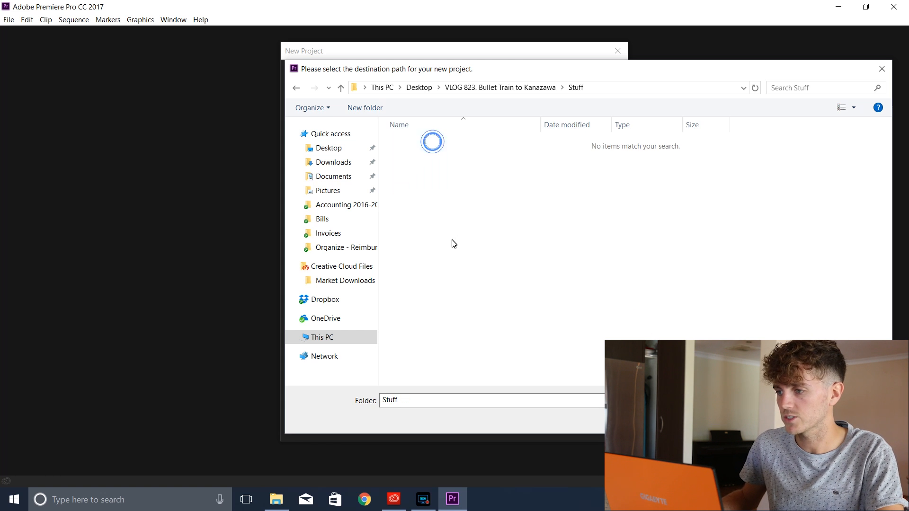
left_click(786, 420)
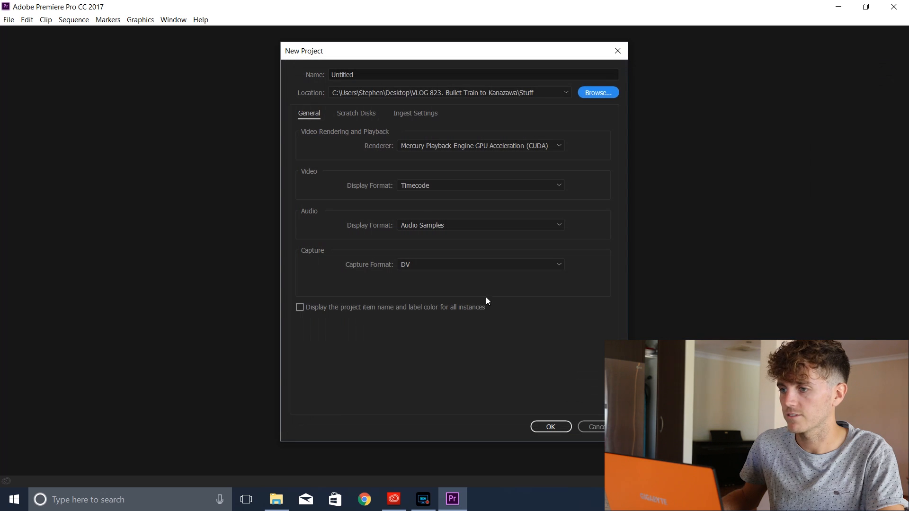
- Name the project "Bullet train to Kanazawa" and create it
left_click_drag(368, 74, 244, 74)
type("Bullet train to Kanazawa")
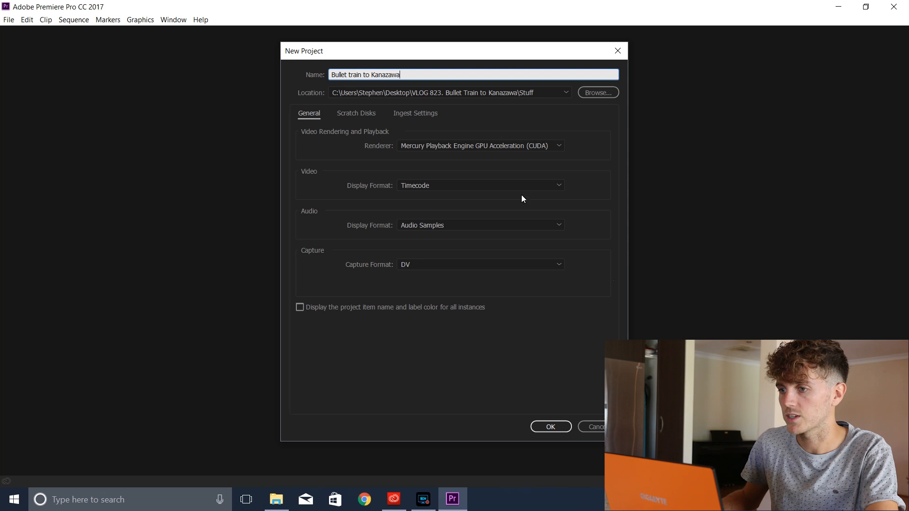
left_click(562, 432)
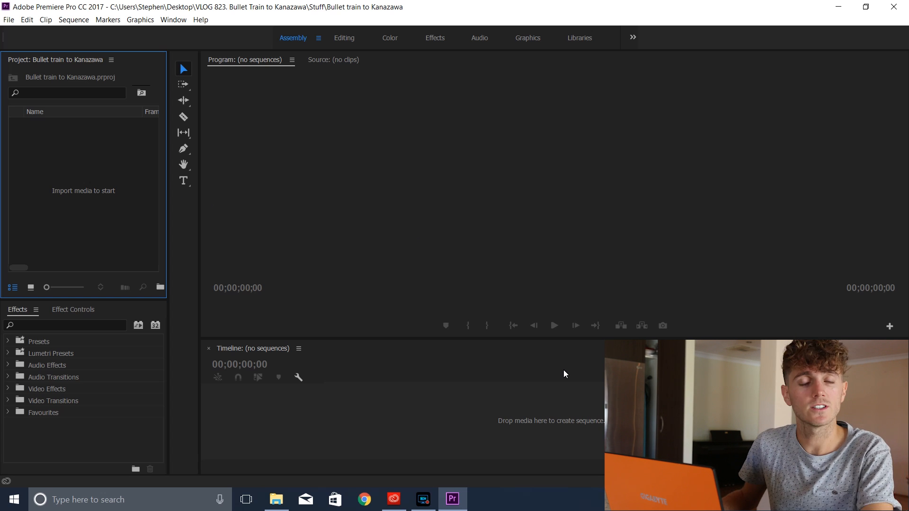
- Import all video clips from MAH00002 through MAH09999 from the VLOG 823 folder into the project
left_click(9, 19)
left_click(43, 267)
left_click(227, 55)
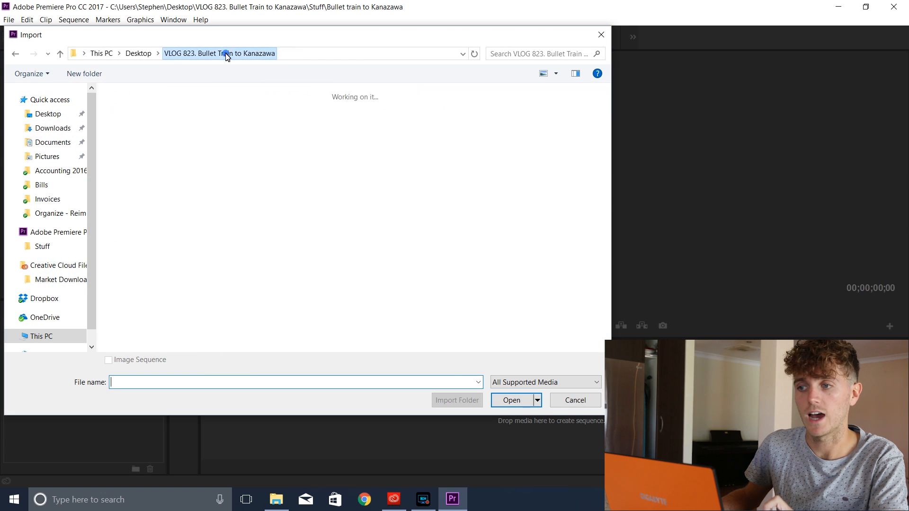
left_click(224, 122)
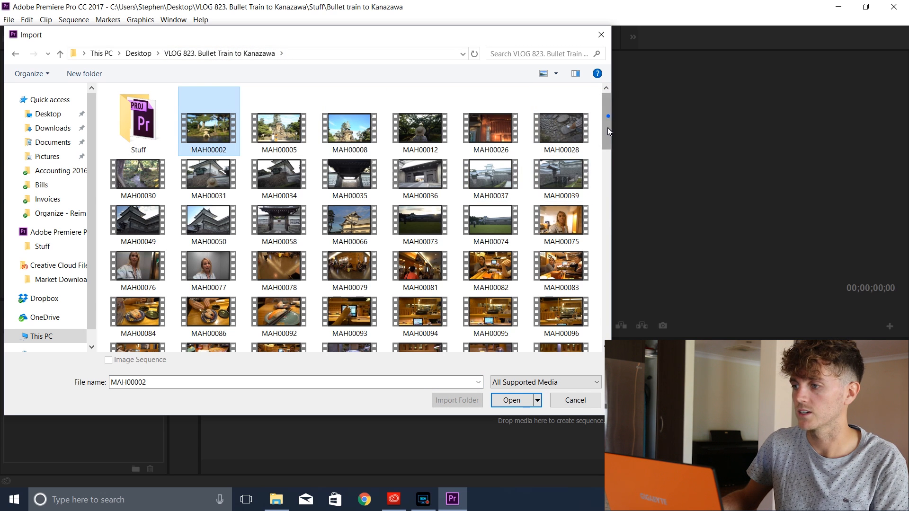
scroll(607, 118, "down", 15)
left_click(501, 323, "shift")
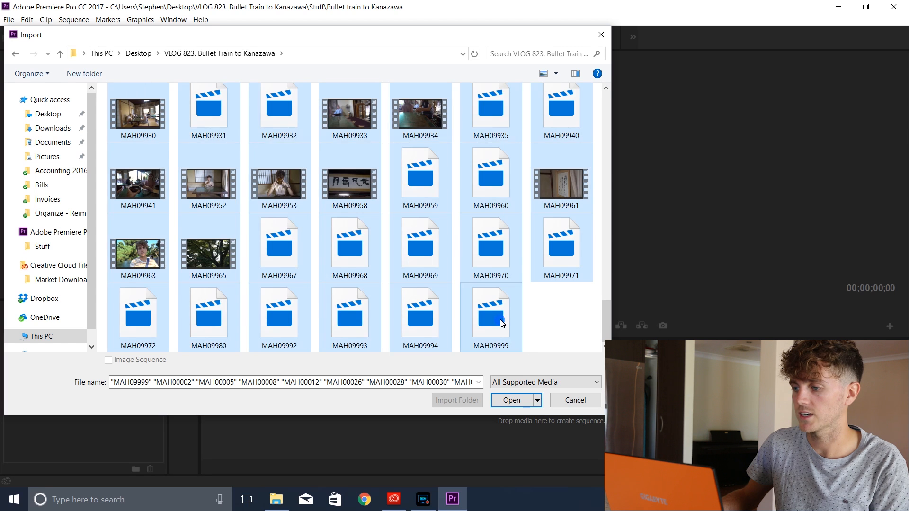
left_click(511, 400)
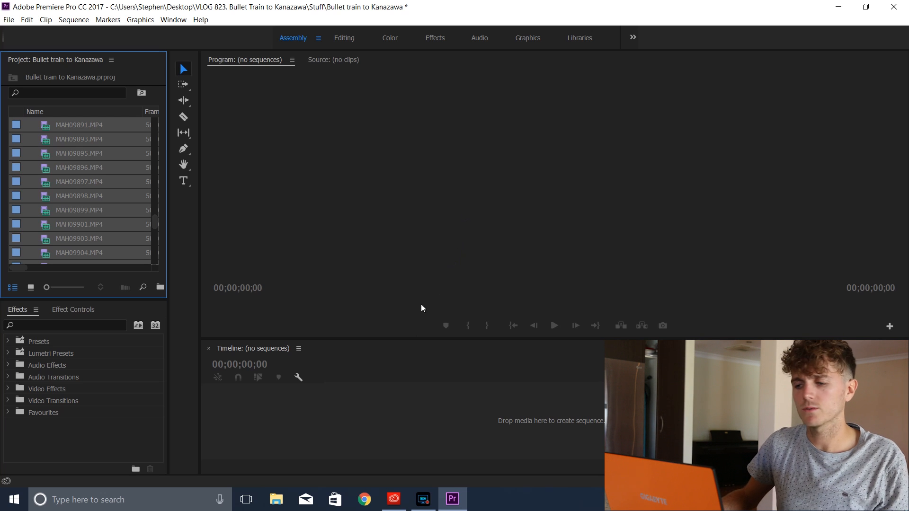
- Switch to File Explorer and check the size and file count in the VLOG 823 folder's properties
left_click(276, 500)
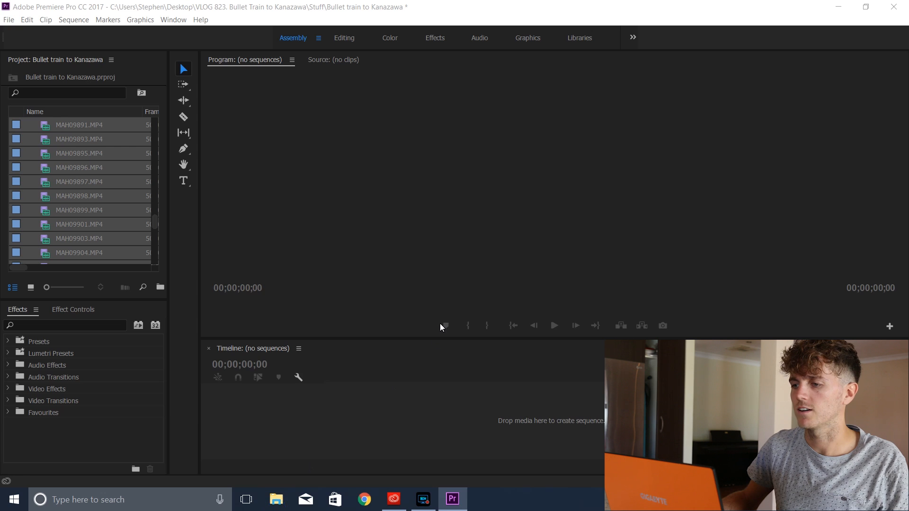
double_click(284, 214)
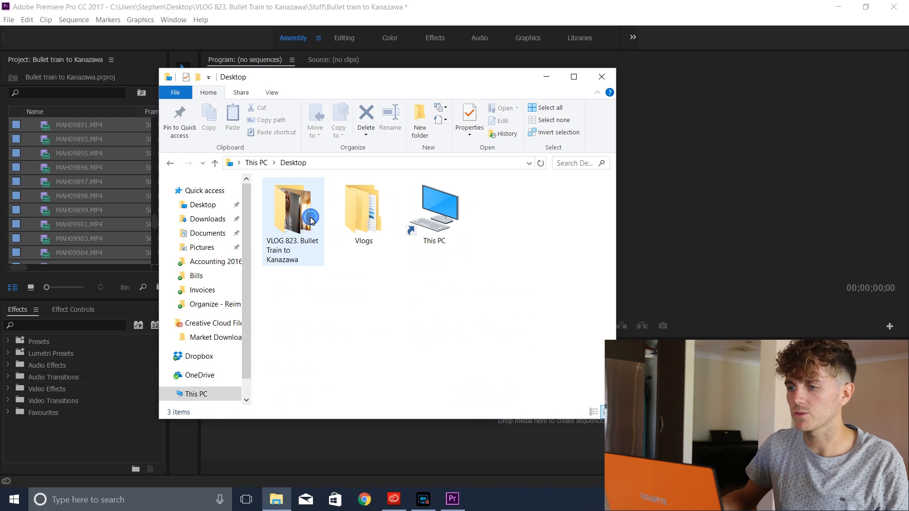
right_click(312, 205)
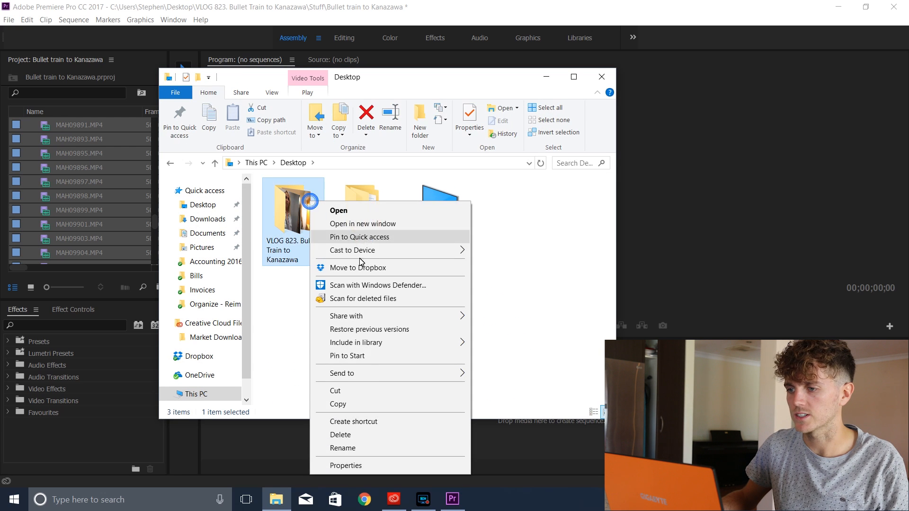
left_click(377, 467)
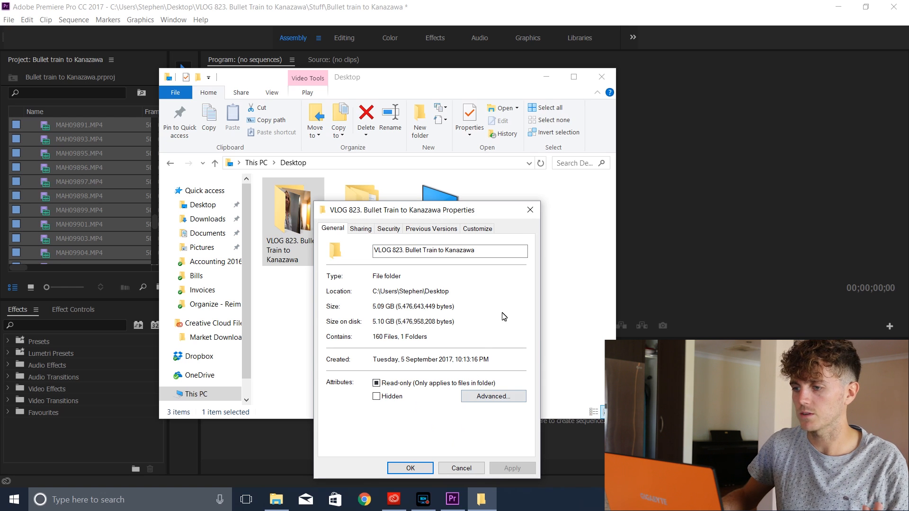
left_click(530, 210)
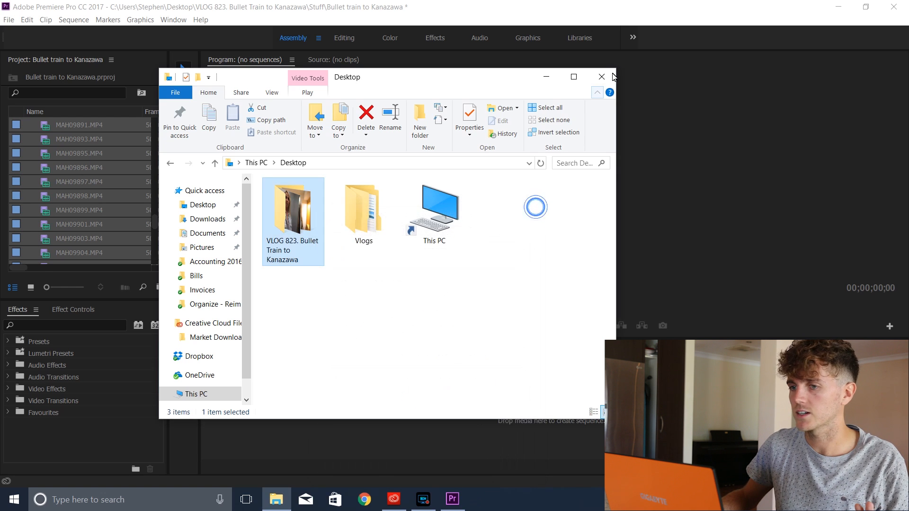
left_click(601, 77)
- Look over the imported clips from the beginning of the list, the effects folders and the empty timeline
scroll(36, 156, "up", 10)
left_click_drag(148, 209, 162, 100)
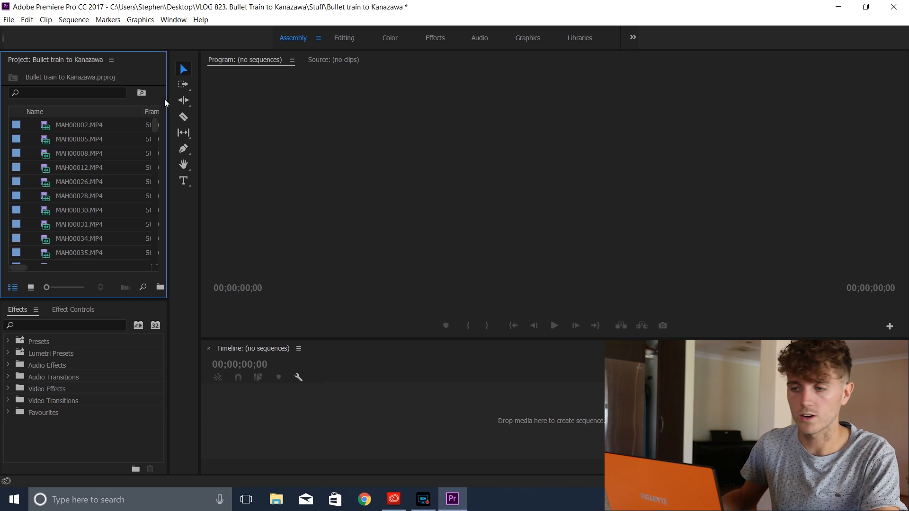
left_click(72, 139)
left_click(65, 197)
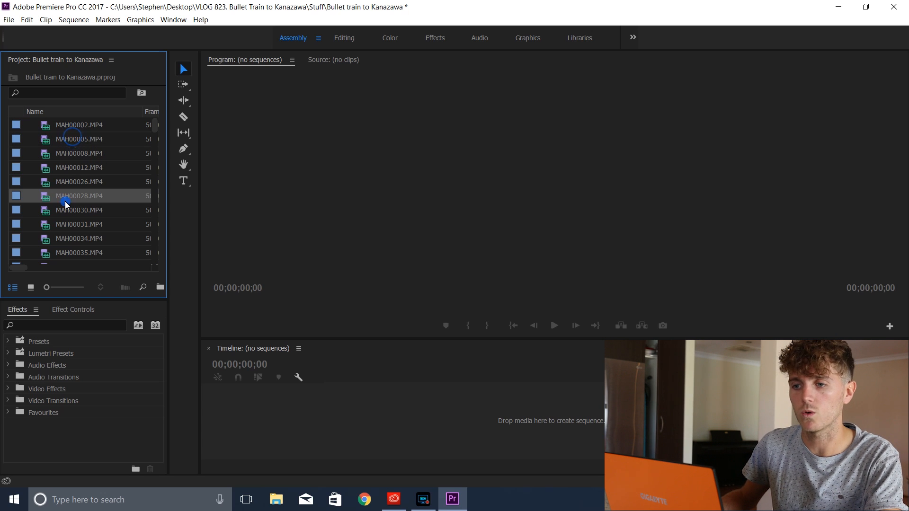
left_click(81, 445)
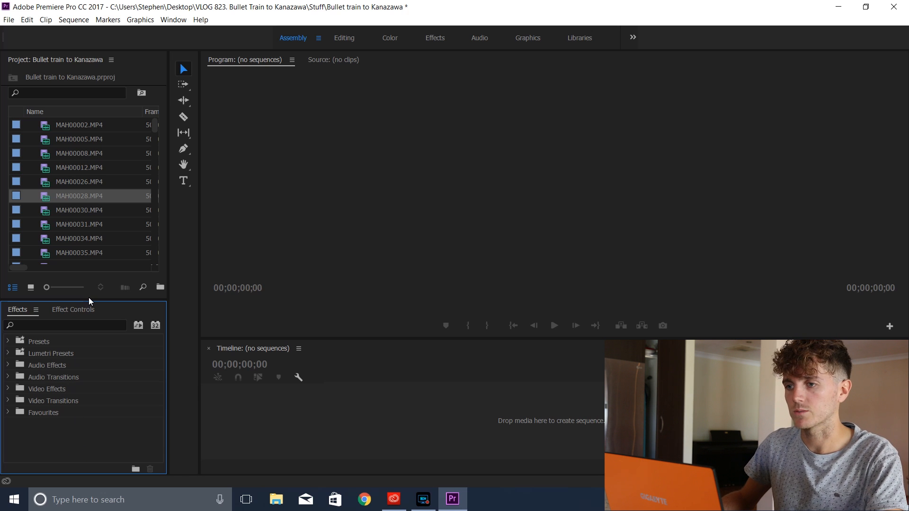
left_click(270, 433)
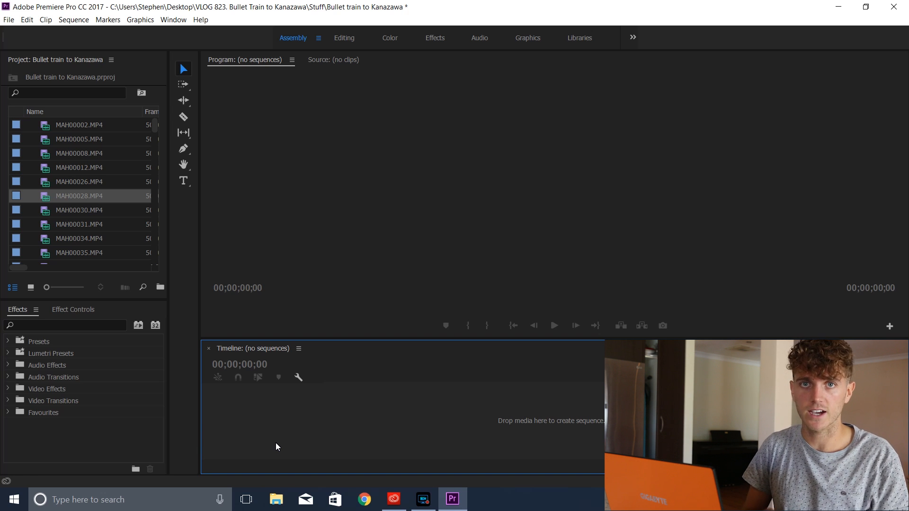
- Make the timeline area slightly taller and create a sequence named "Main Vlog" with the DSLR 1080p25 preset
left_click_drag(351, 343, 359, 326)
left_click(6, 20)
mouse_move(28, 32)
left_click(312, 54)
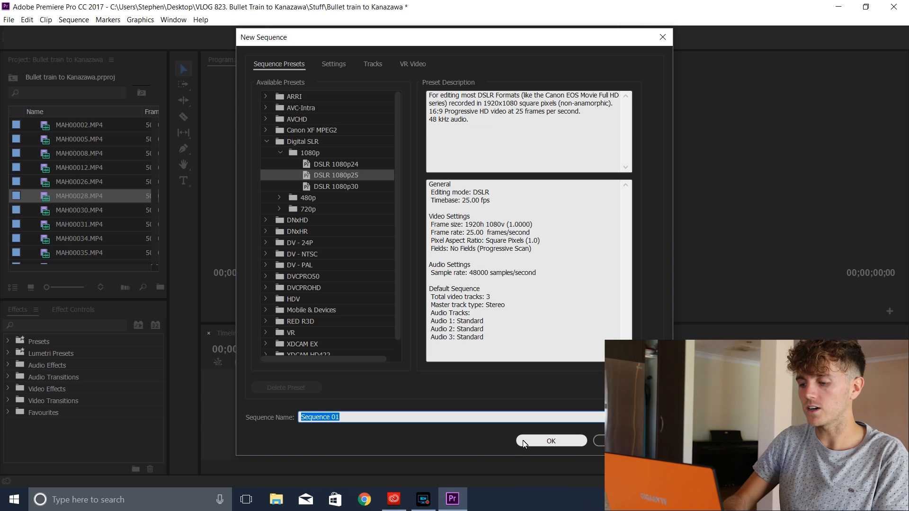
type("Main Vlog")
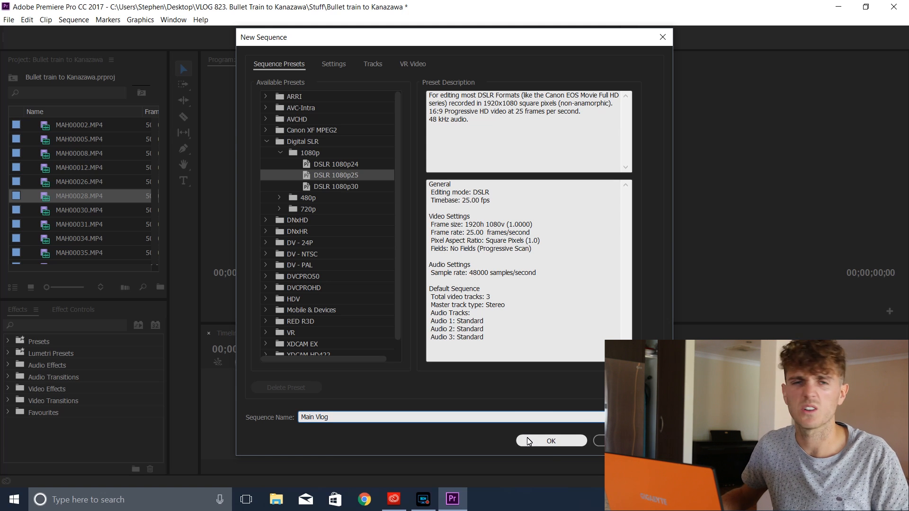
left_click(552, 444)
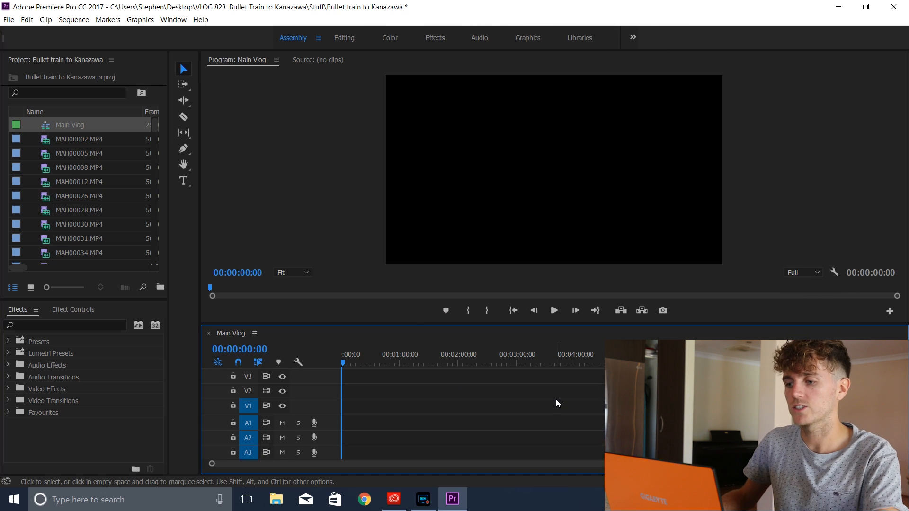
- Place all clips from MAH09734.MP4 onward at the start of tracks V1 and A1 in the Main Vlog sequence, keeping the existing sequence settings
left_click(820, 169)
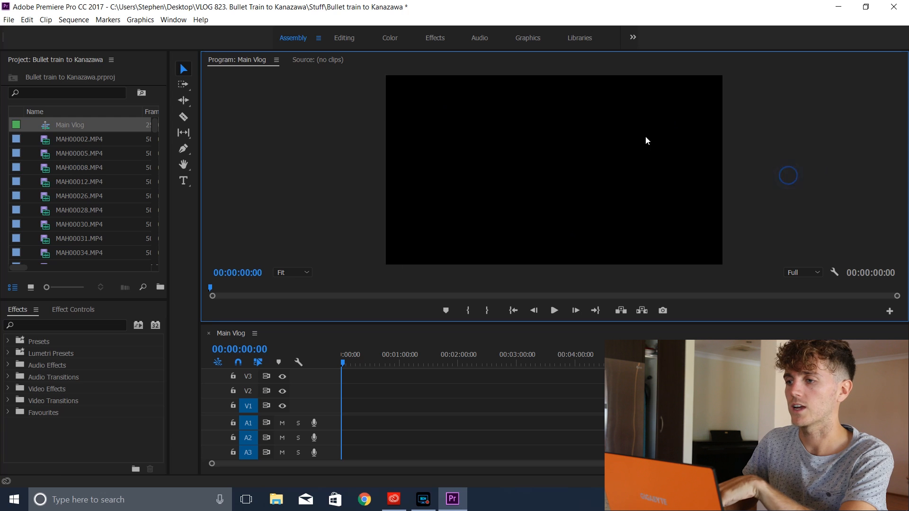
left_click(95, 139)
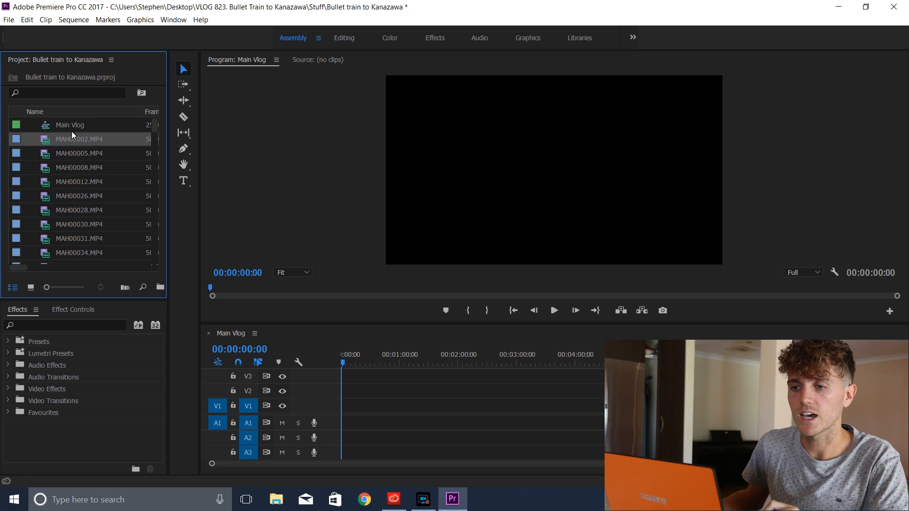
left_click(78, 167)
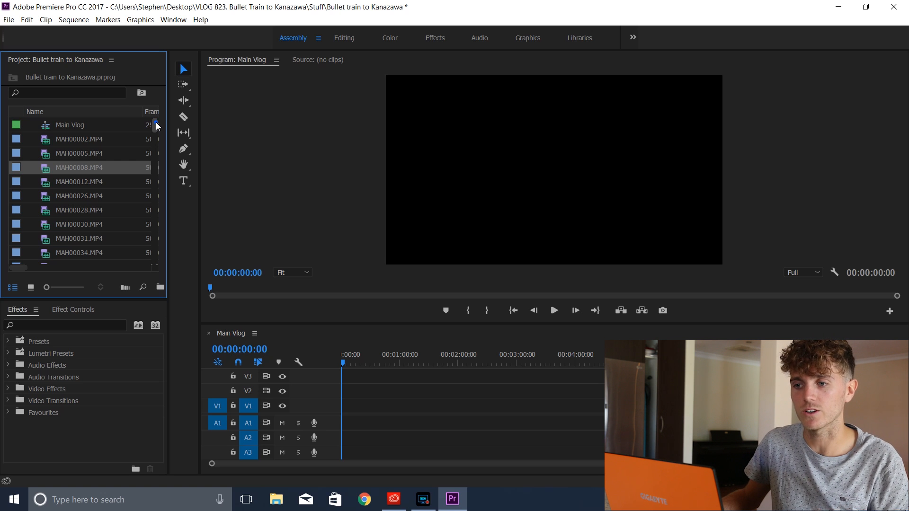
left_click_drag(156, 124, 152, 166)
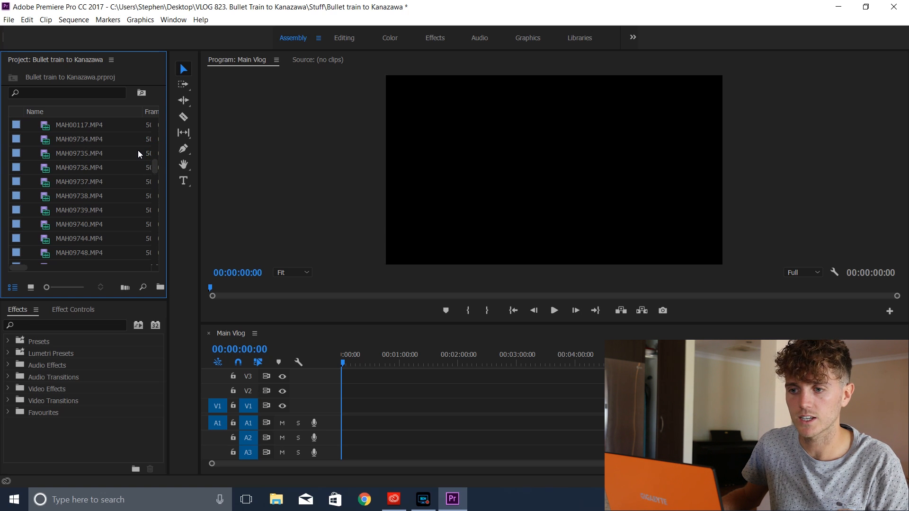
left_click(95, 142)
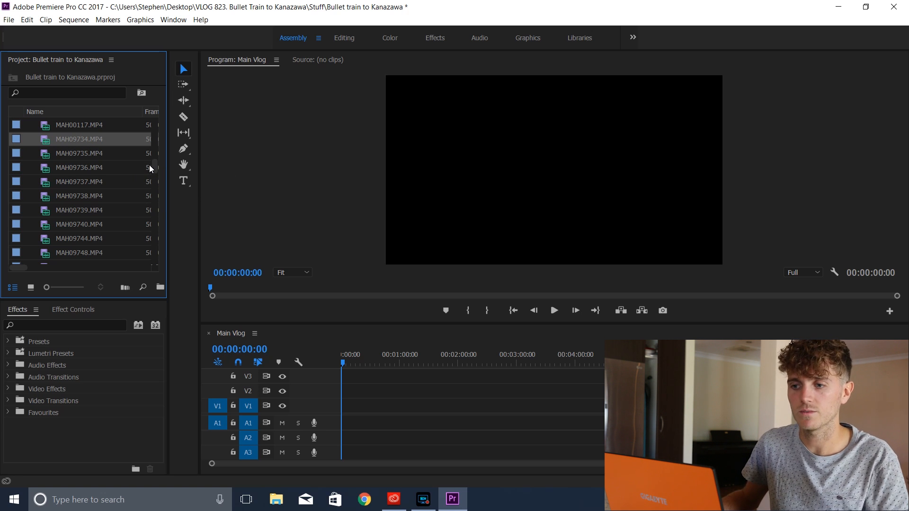
mouse_move(152, 164)
left_mouse_down()
mouse_move(145, 277)
mouse_move(156, 156)
mouse_move(155, 166)
left_mouse_up()
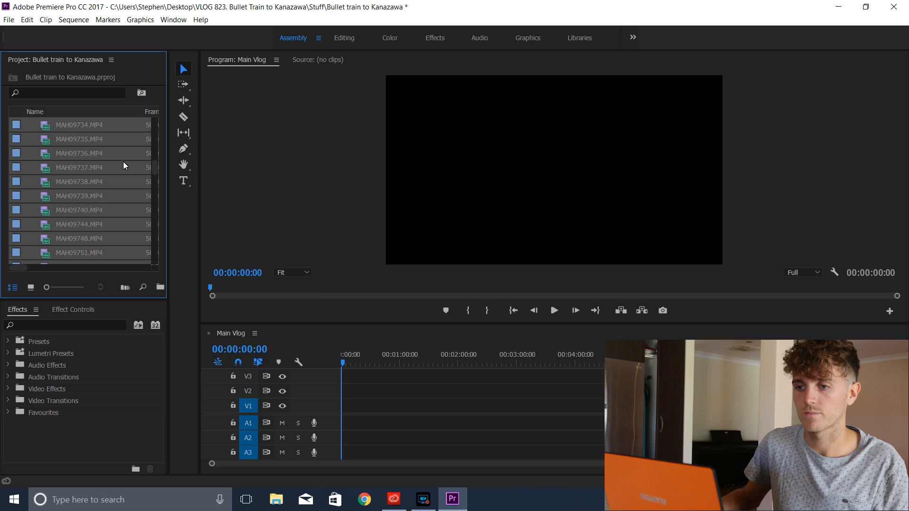
scroll(123, 162, "up", 1)
left_click_drag(80, 167, 337, 412)
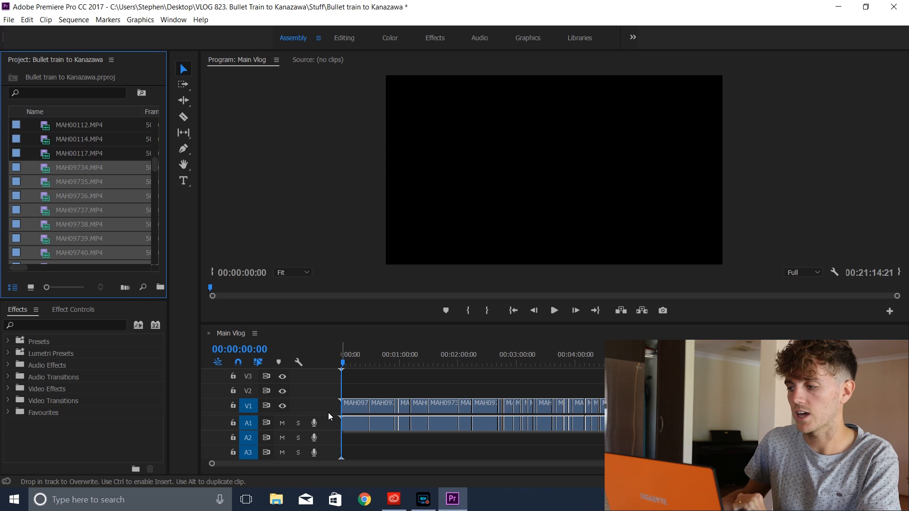
left_click_drag(328, 413, 328, 413)
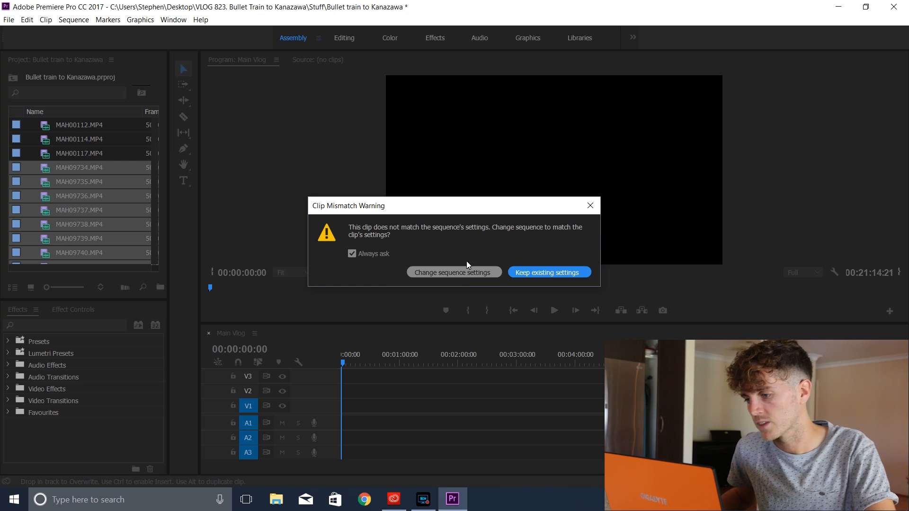
left_click(574, 275)
key("minus")
key("minus")
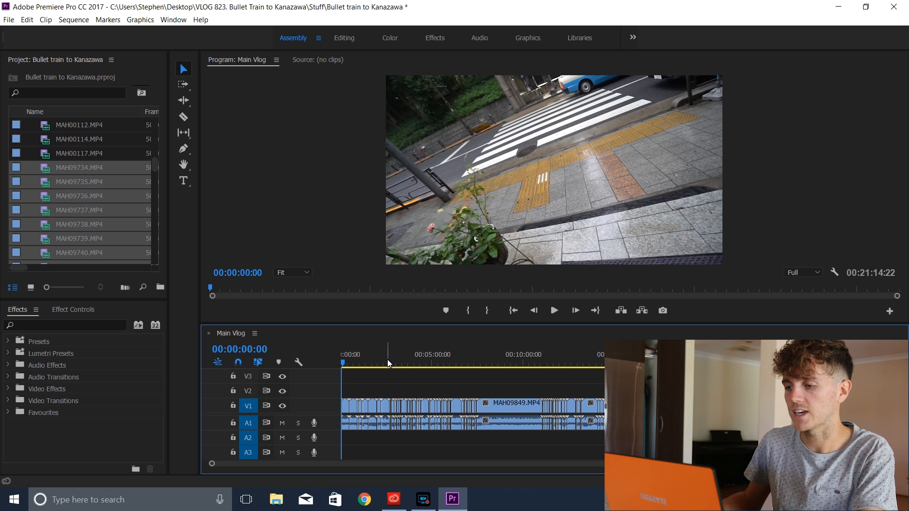
- Look over the assembled clips along the timeline, check the footage at the sequence's end, and return near its beginning
key("equal")
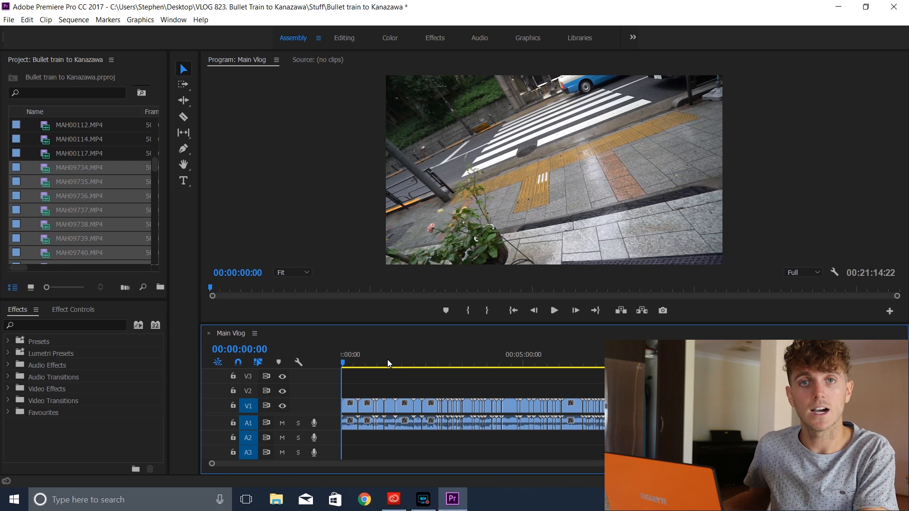
key("equal")
key("equal")
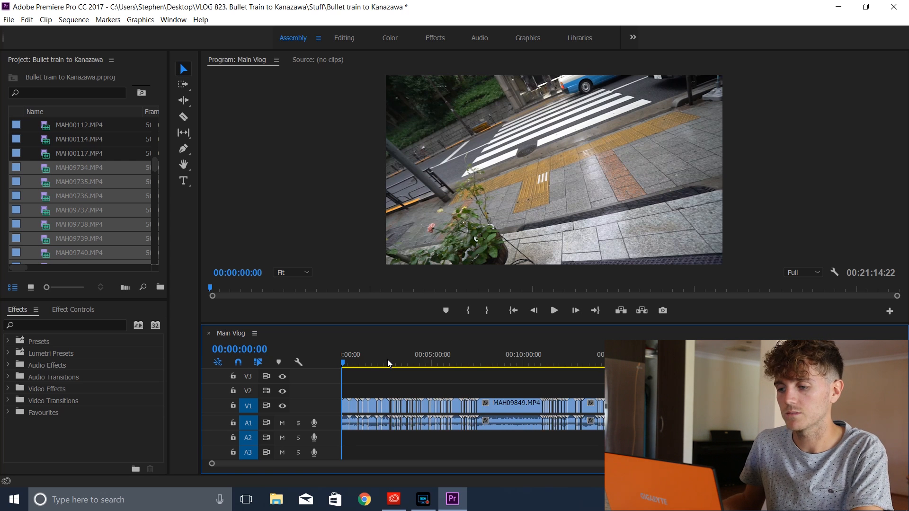
key("minus")
key("minus")
key("minus")
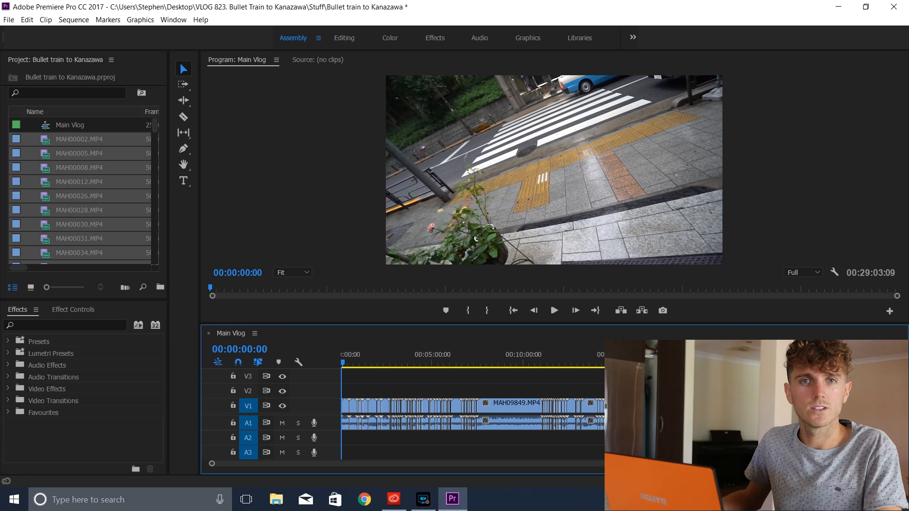
left_click(868, 360)
left_click(869, 360)
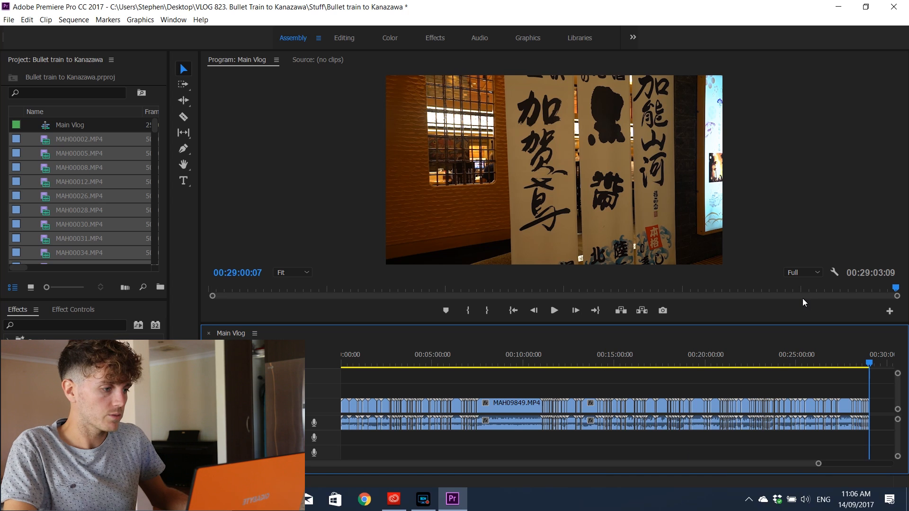
left_click(870, 362)
left_click_drag(871, 363, 350, 350)
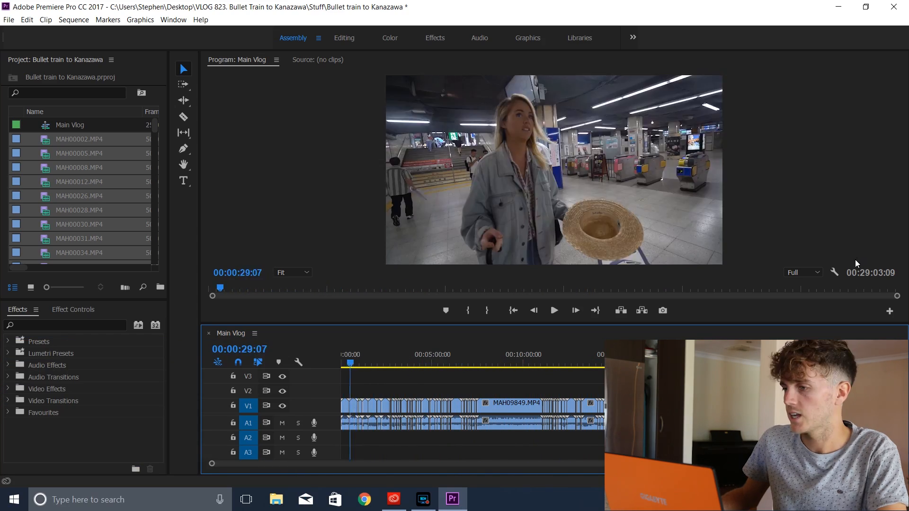
- Try playback resolutions of 1/2 and 1/4 for the sequence preview and set it back to Full
left_click(814, 271)
left_click(820, 295)
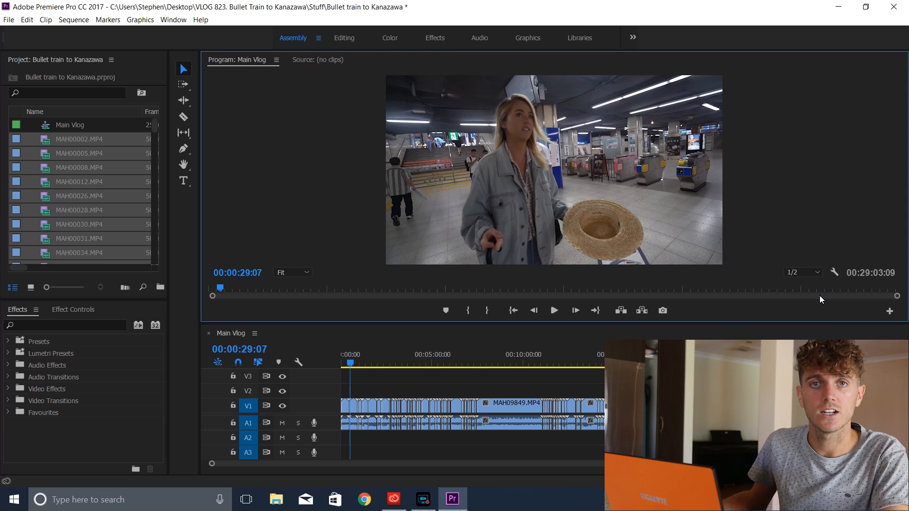
left_click(810, 272)
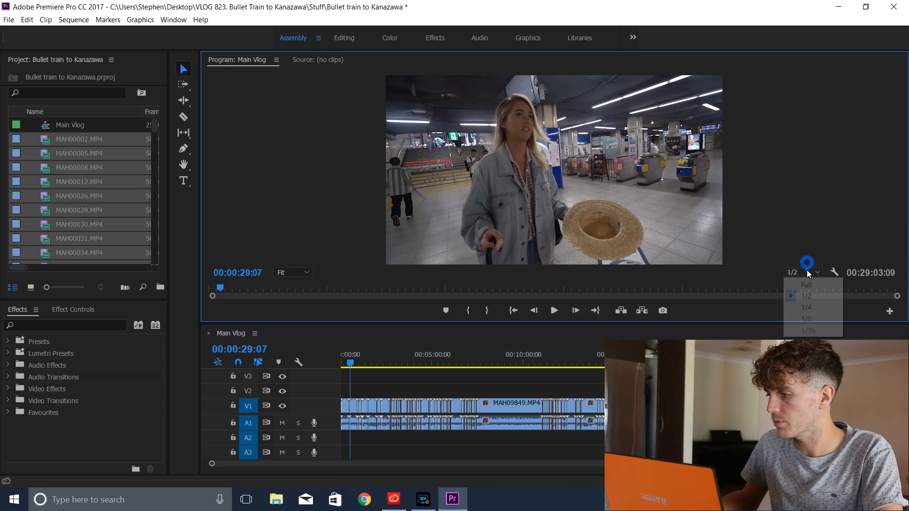
left_click(800, 308)
left_click_drag(350, 365, 342, 363)
left_click(810, 272)
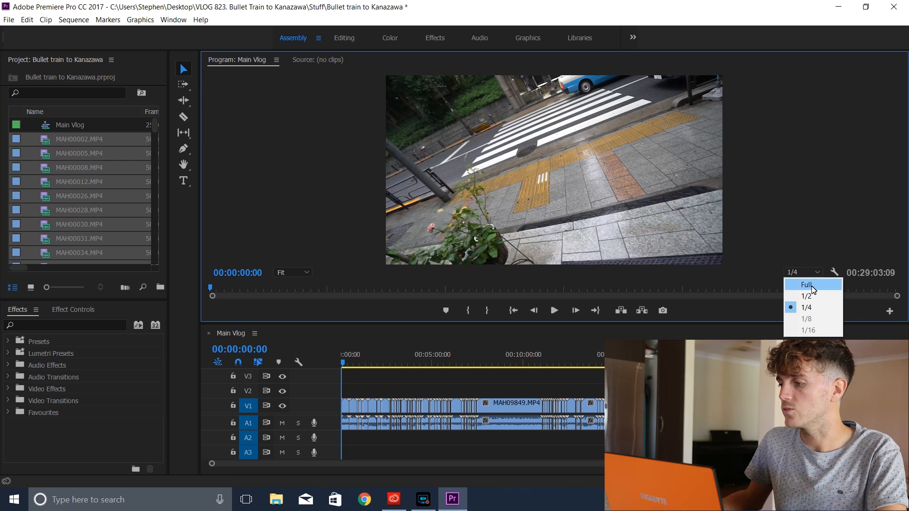
left_click(807, 284)
- Examine the first clip up close, moving the playhead five frames in from the start of the sequence
left_click(297, 359)
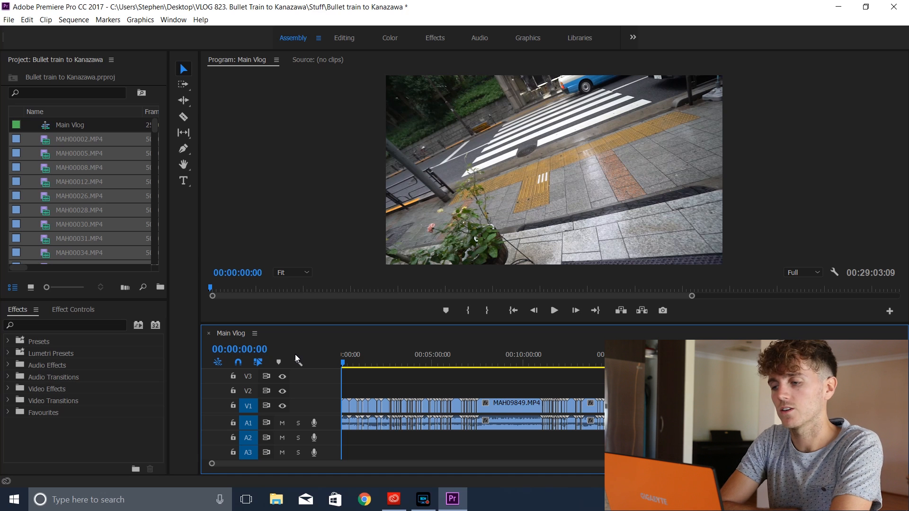
key("equal")
key("equal")
key("equal")
key("equal")
key("equal")
key("equal")
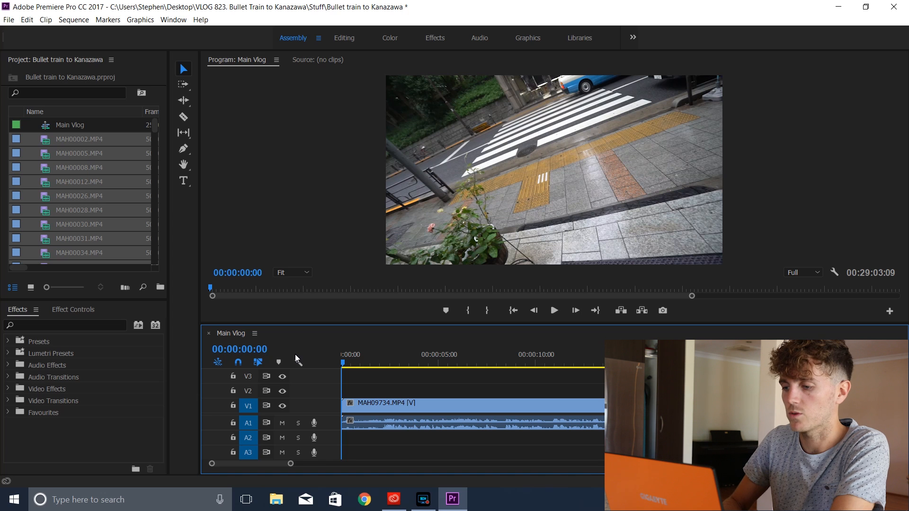
key("shift+Right")
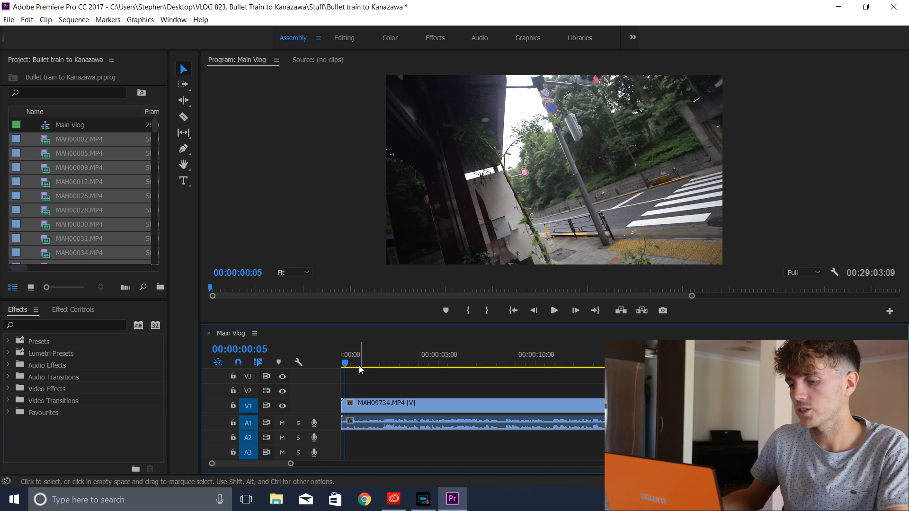
- Try a taller V1 track to show the first clip's thumbnail, and return the track to its original height
left_click(356, 400)
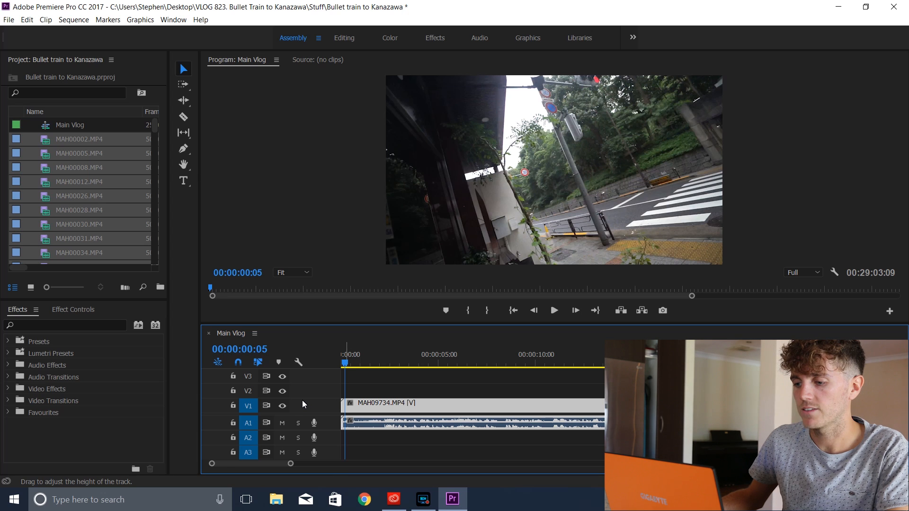
left_click_drag(302, 399, 300, 386)
left_click_drag(350, 362, 351, 362)
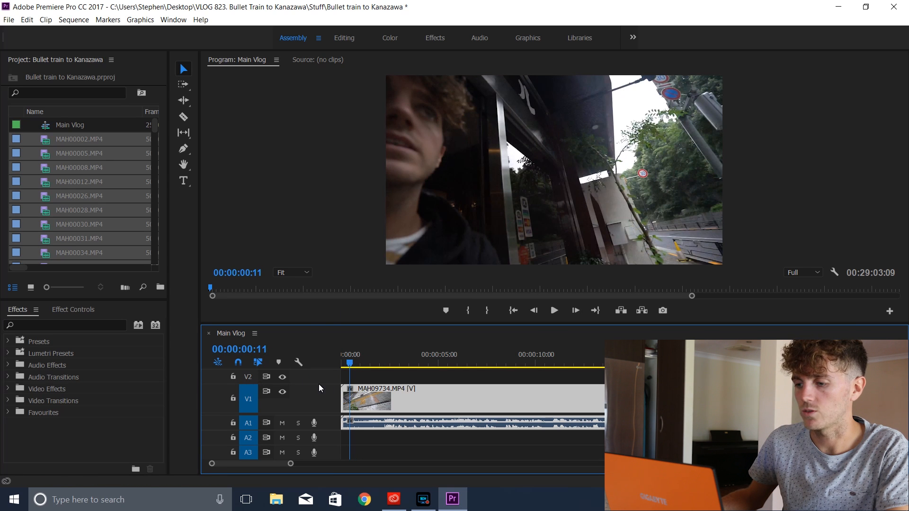
left_click_drag(319, 384, 319, 400)
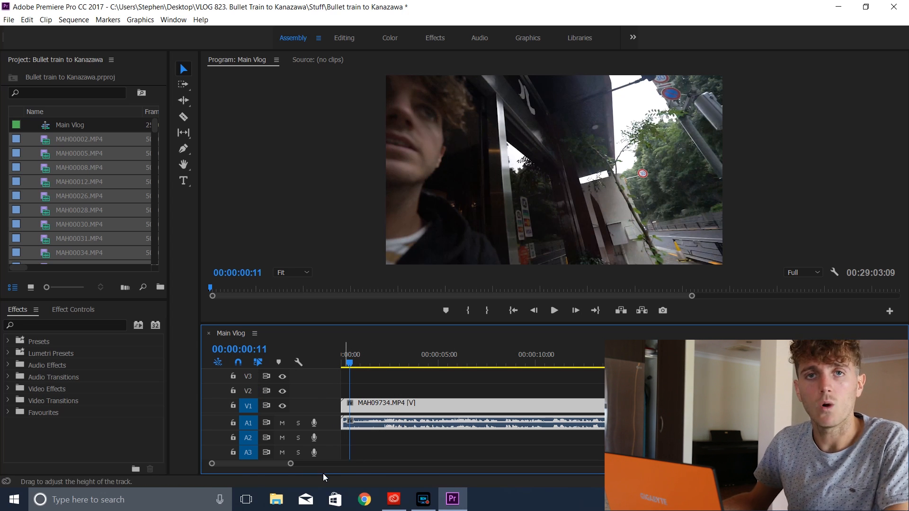
- Make audio track A1 taller to show its waveform and play about three seconds from the start of MAH09734.MP4
left_click_drag(325, 428, 327, 441)
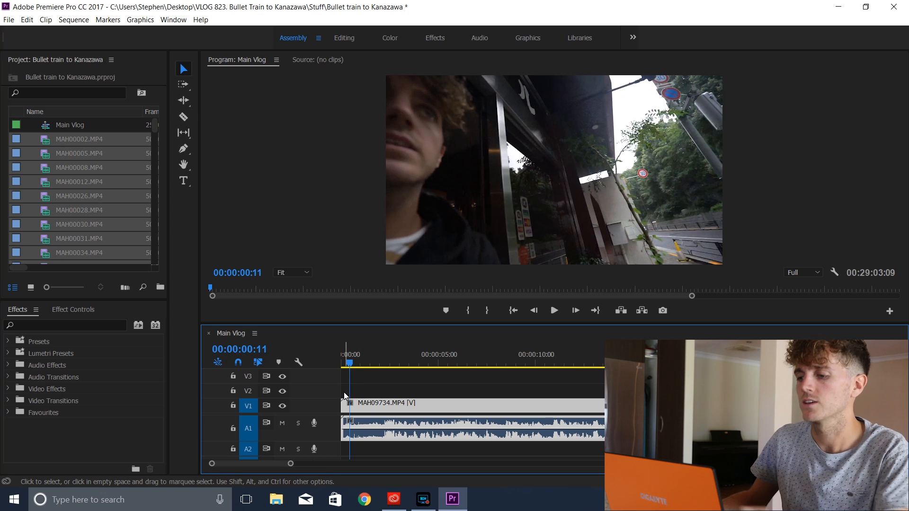
left_click_drag(349, 363, 353, 366)
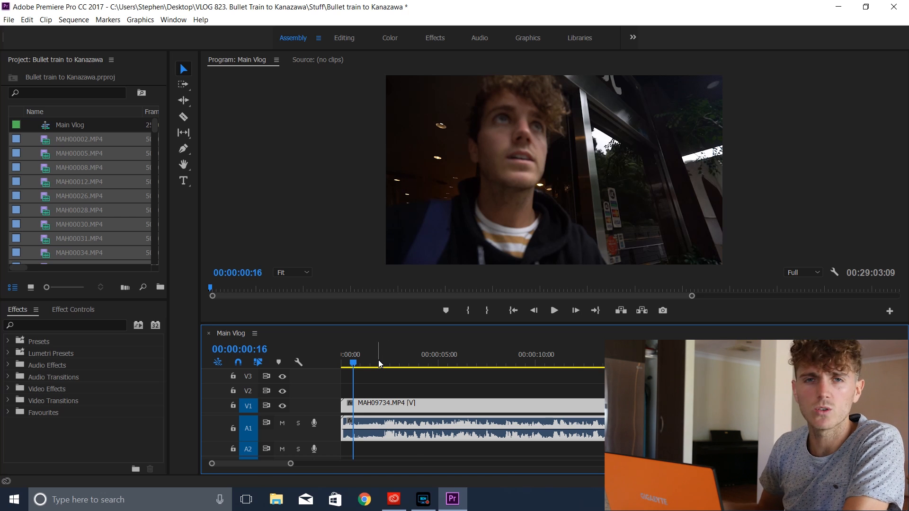
mouse_move(353, 363)
left_mouse_down()
mouse_move(392, 364)
mouse_move(338, 361)
left_mouse_up()
key("space")
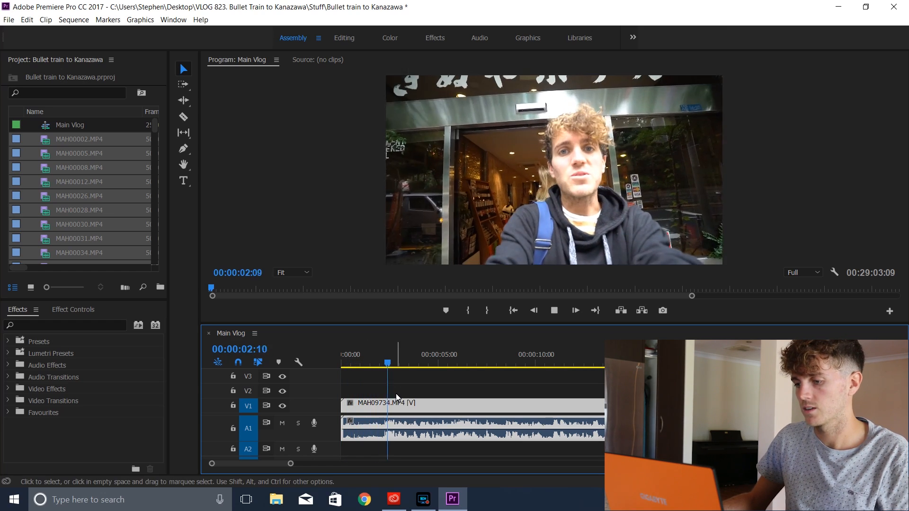
key("space")
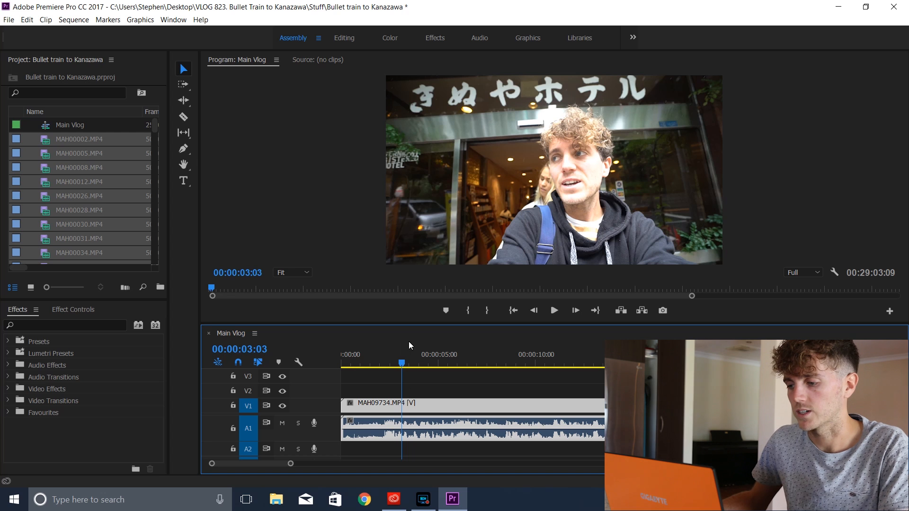
- Split MAH09734.MP4 at 00:00:02:04 with the Razor tool, just before the speech in the waveform
left_click_drag(400, 353, 379, 357)
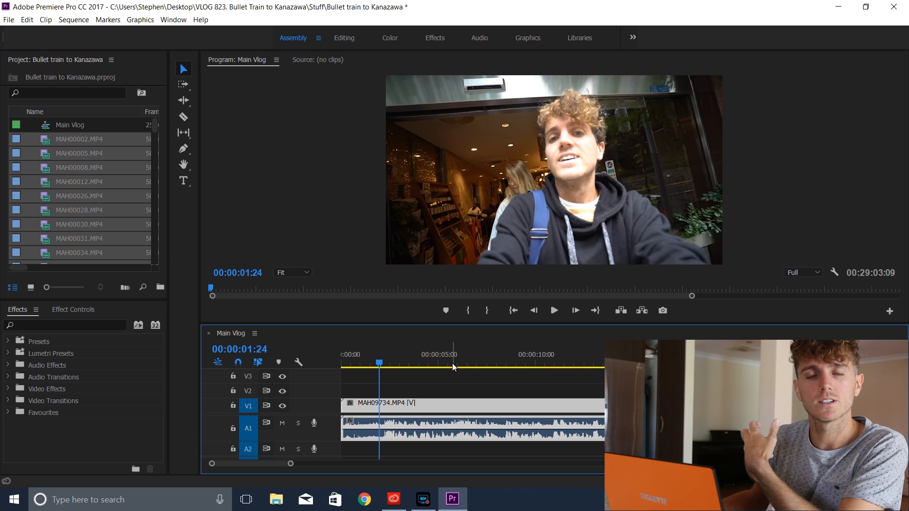
left_click(184, 116)
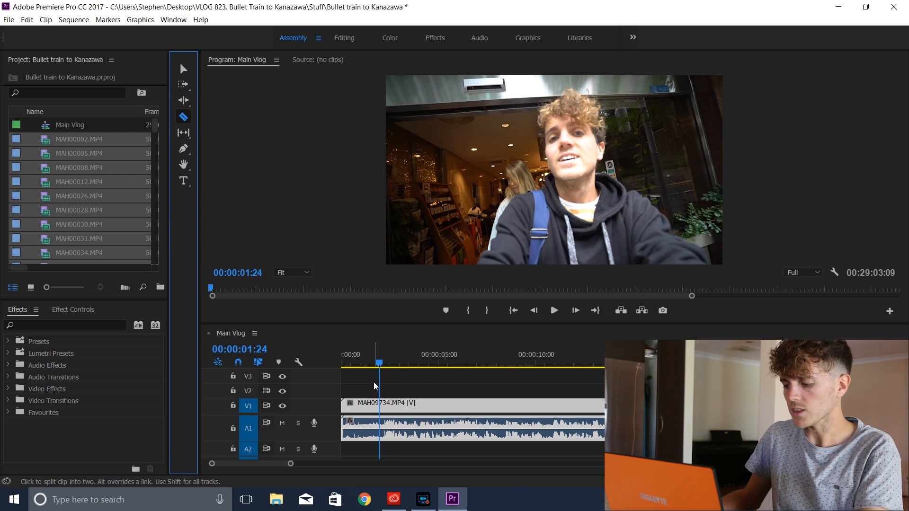
key("=")
left_click_drag(494, 365, 509, 365)
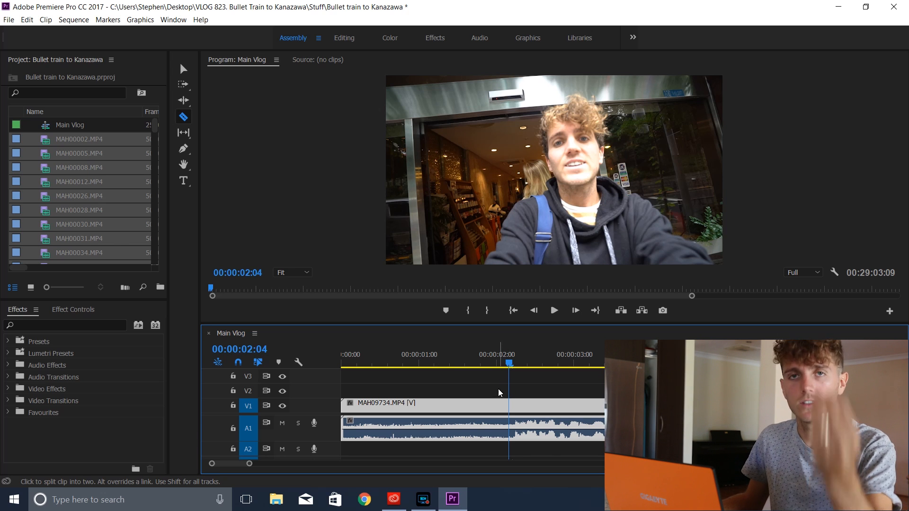
left_click(509, 406)
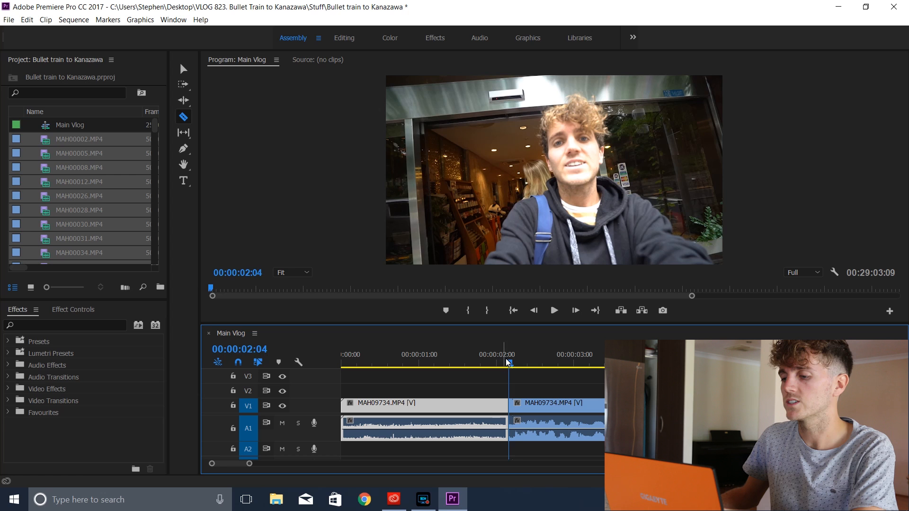
- Return to the Selection tool and select the part of MAH09734.MP4 before the cut
left_click_drag(516, 358, 524, 359)
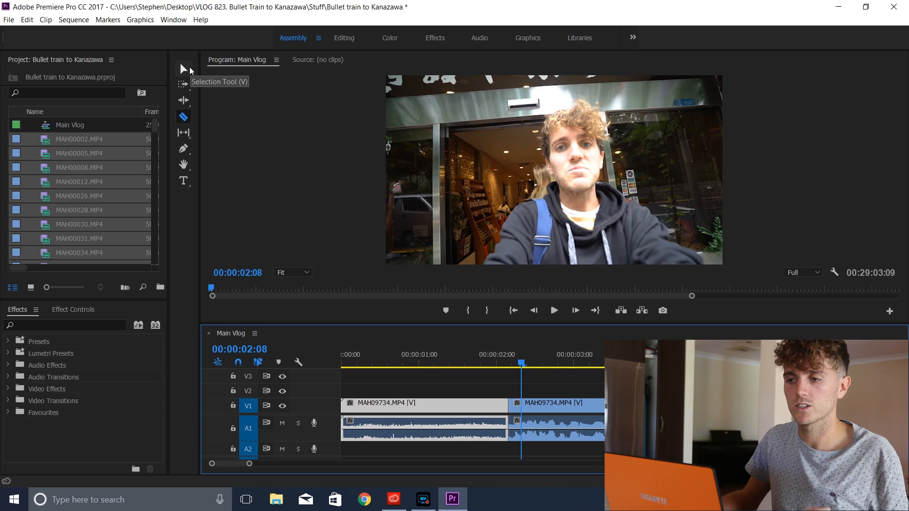
left_click(190, 69)
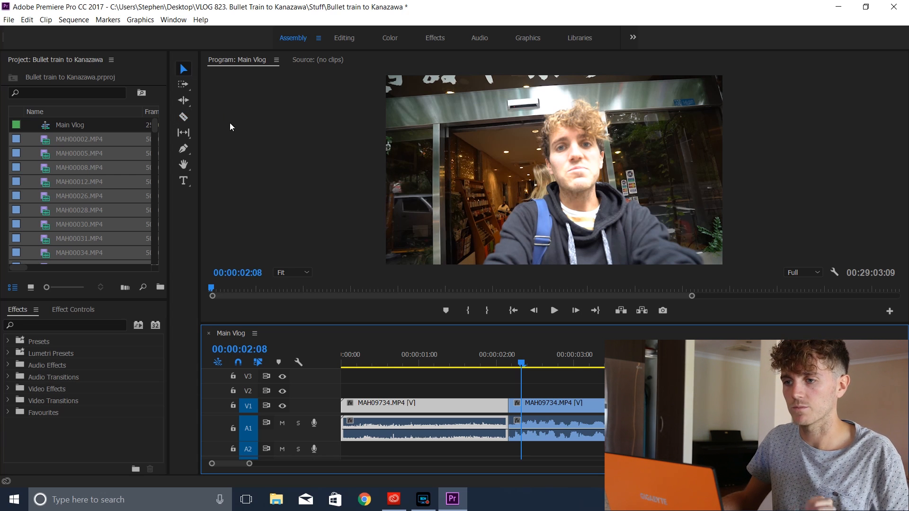
left_click(553, 419)
left_click(490, 417)
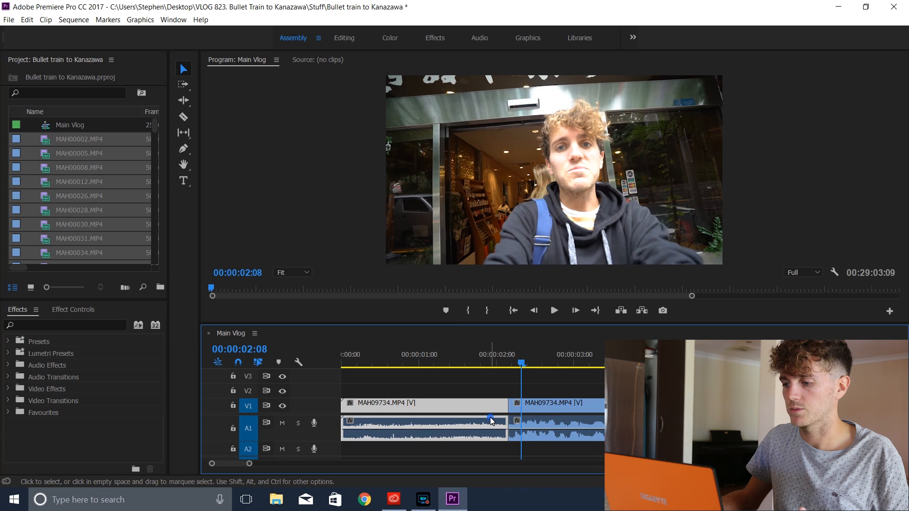
left_click(562, 411)
left_click(470, 404)
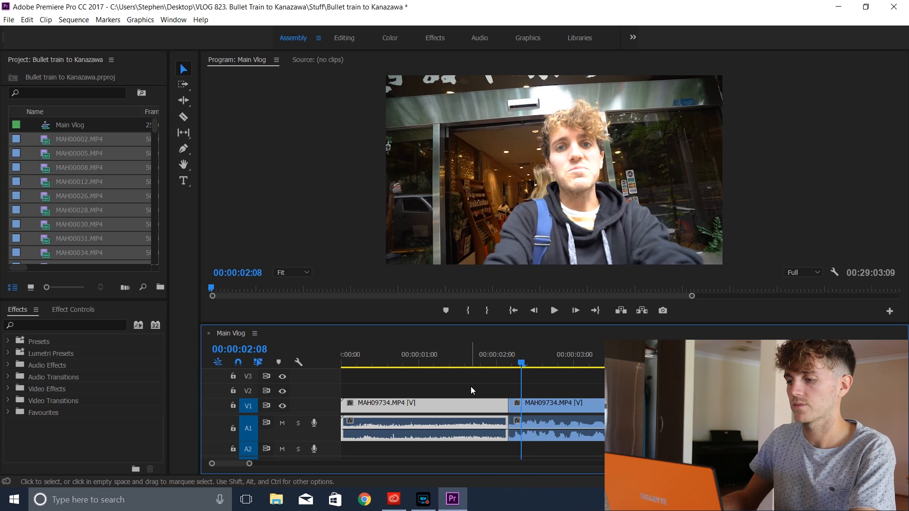
- Delete the selected opening part of MAH09734.MP4 and play the sequence from the start across the empty gap
key("Delete")
key("minus")
key("minus")
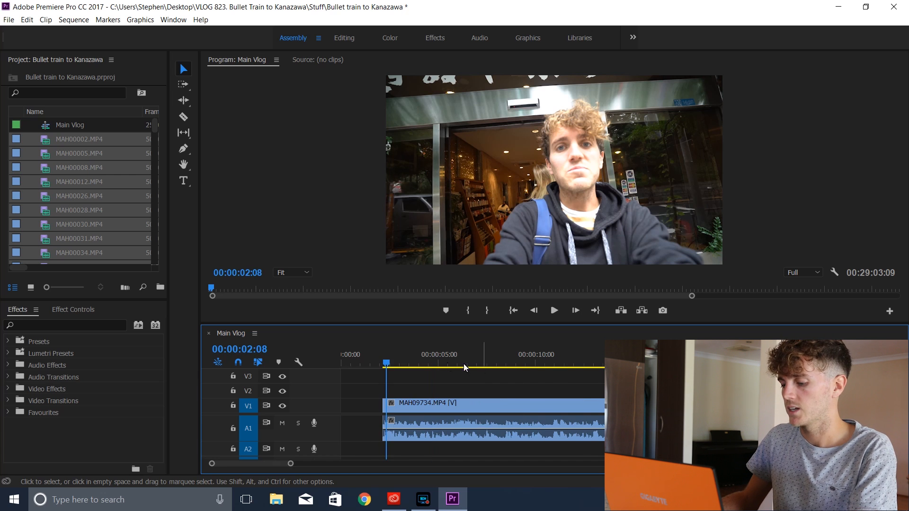
left_click_drag(415, 355, 291, 358)
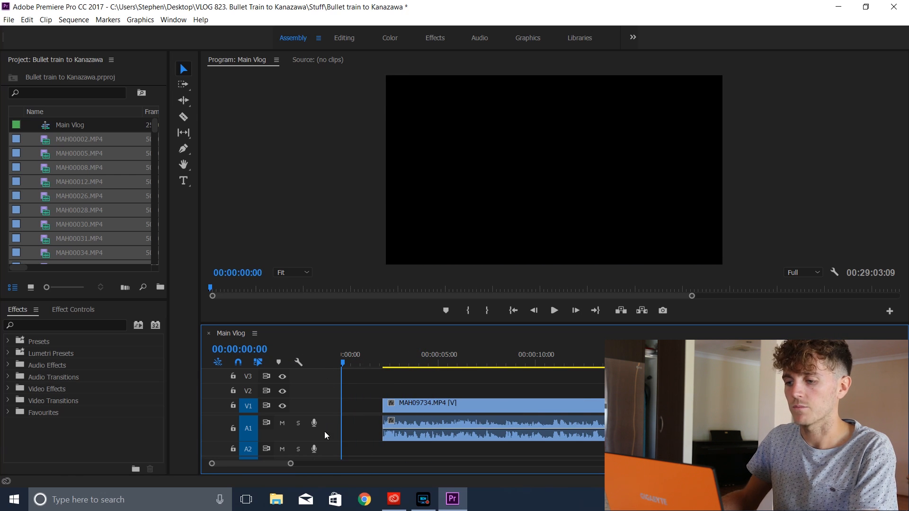
key("space")
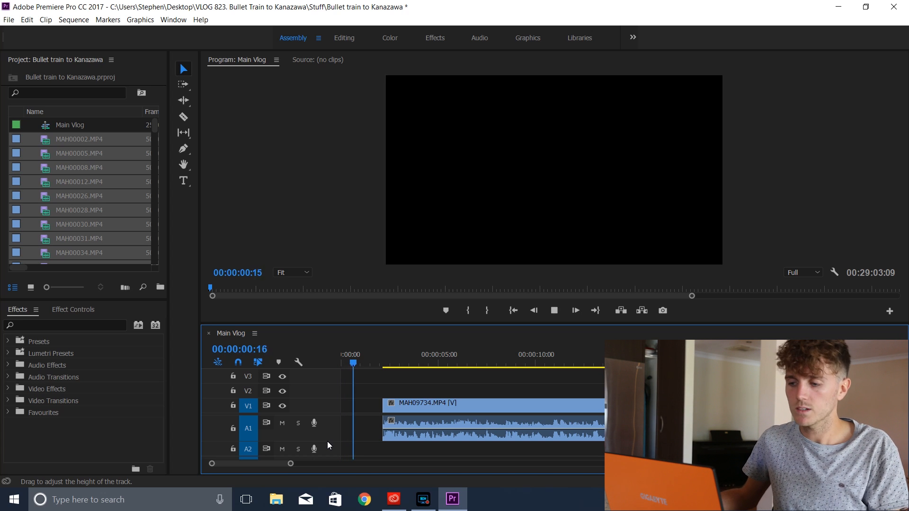
key("space")
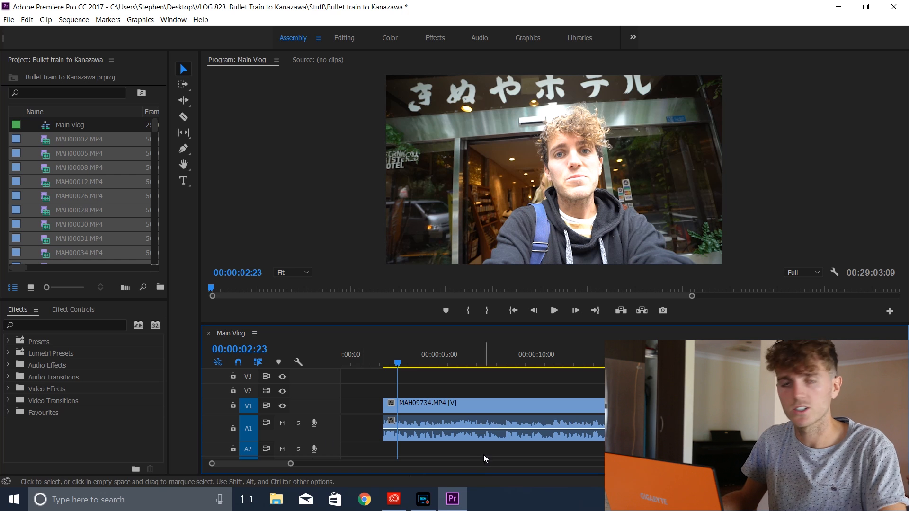
- Remove the empty gap before MAH09734.MP4 on V1 so the clip starts at the beginning of the sequence
right_click(361, 406)
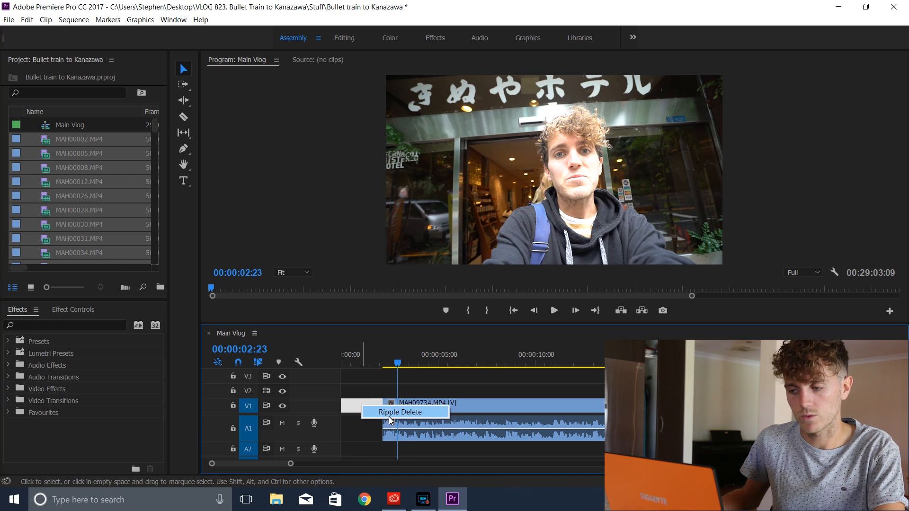
left_click(381, 386)
left_click(361, 402)
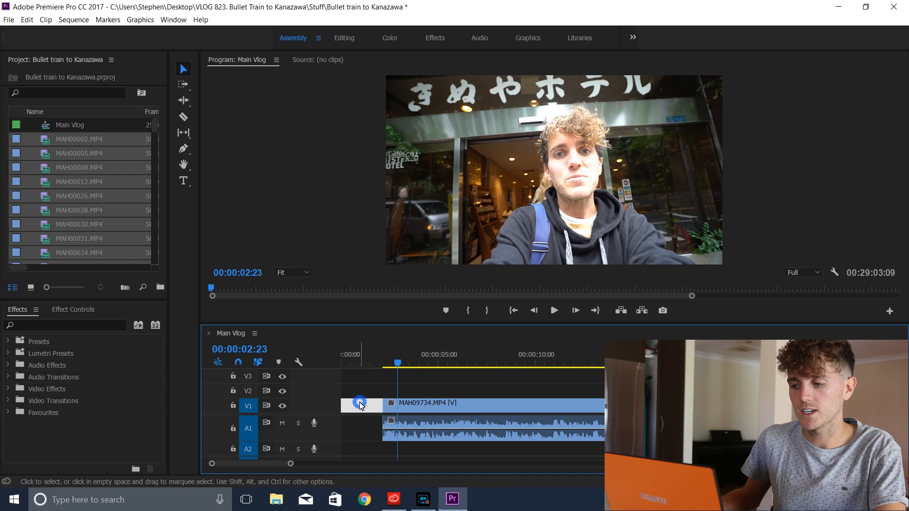
left_click(358, 359)
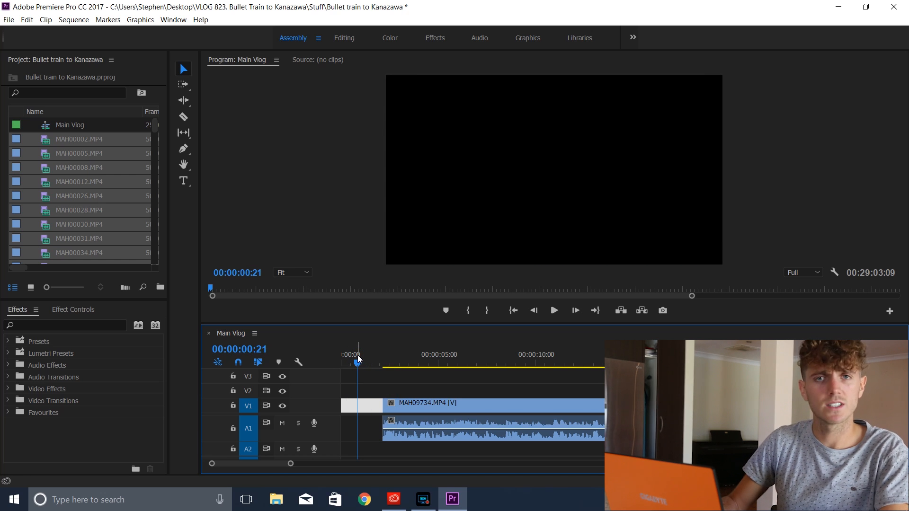
key("Delete")
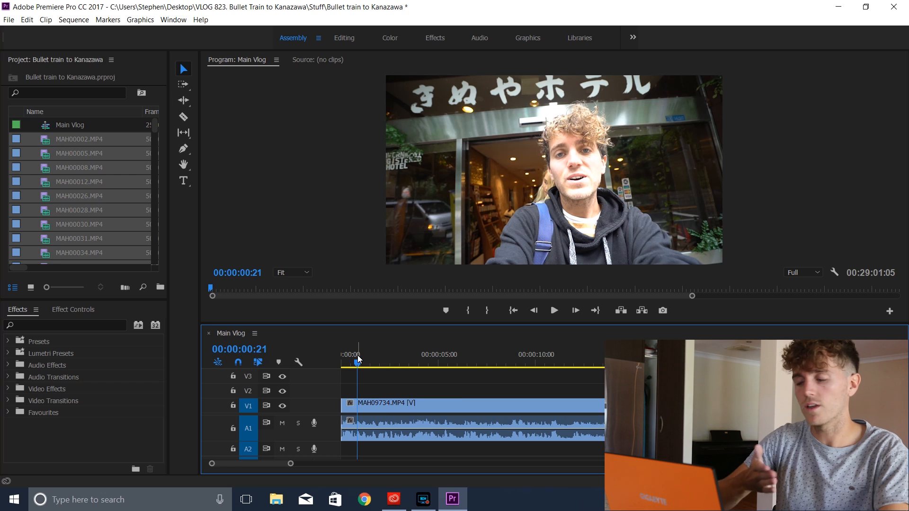
- Play the trimmed MAH09734.MP4 from the sequence start for about four seconds, and again from about 00:00:10 to 00:00:12
key("Home")
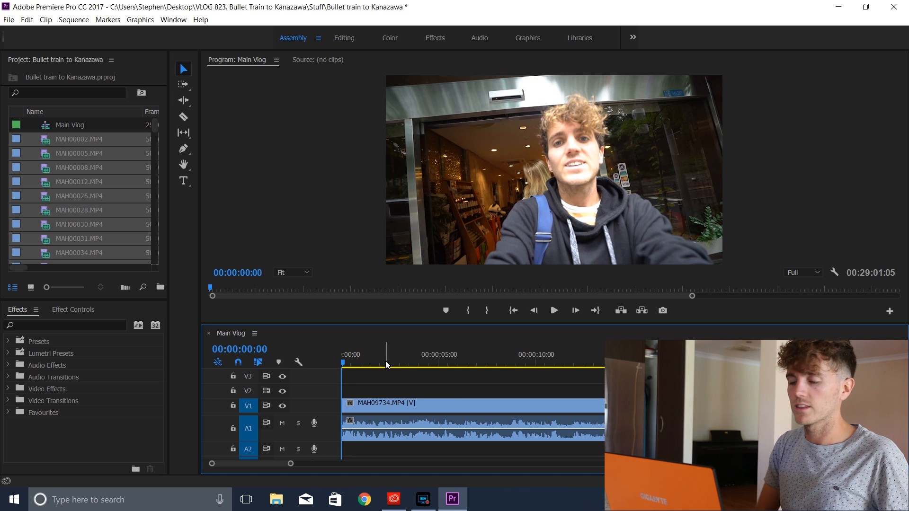
key("space")
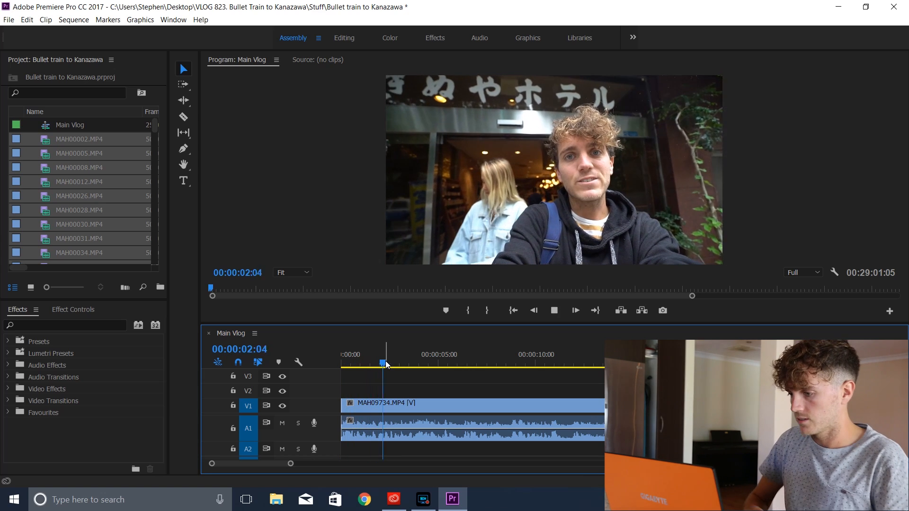
key("space")
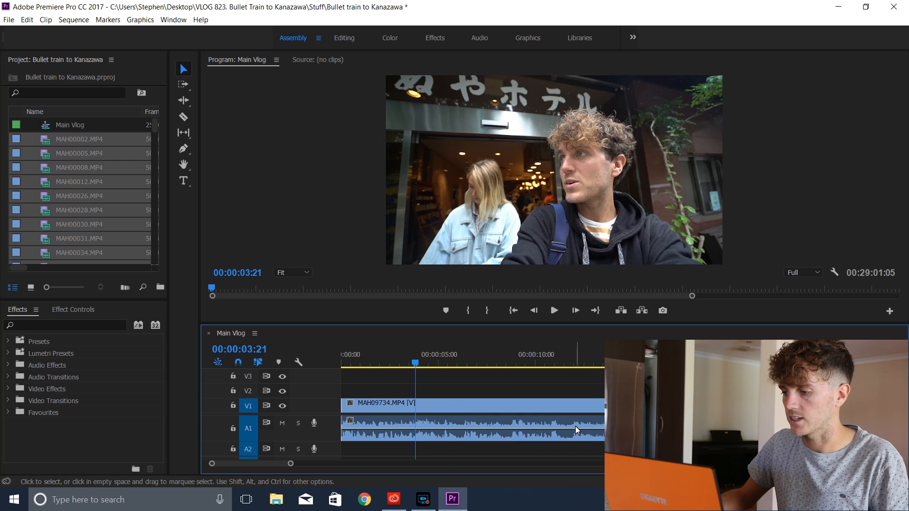
left_click_drag(416, 366, 536, 377)
key("space")
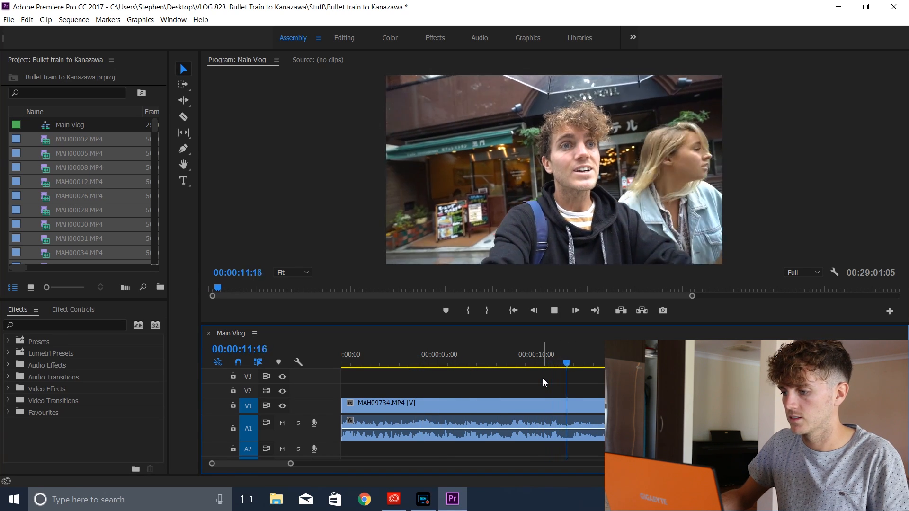
key("space")
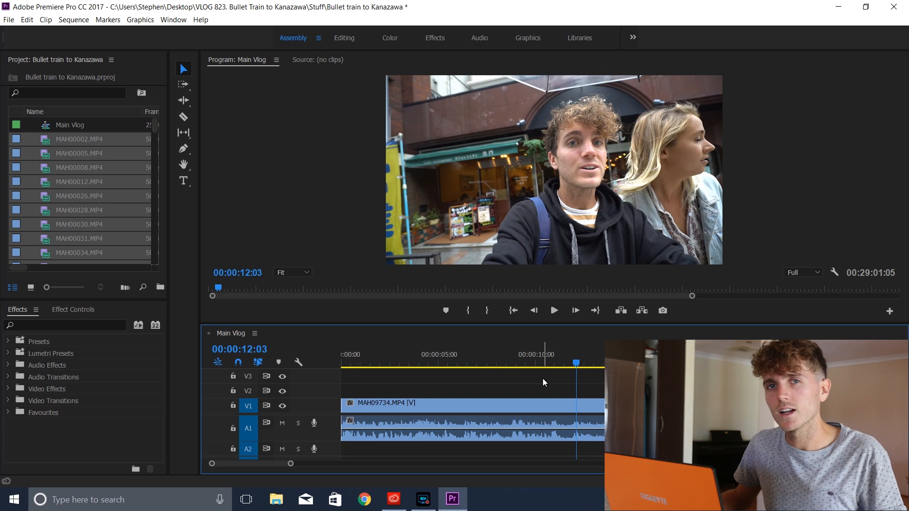
- Locate the end of the spoken phrase around 00:00:11 in MAH09734.MP4 and split the clip at 00:00:11:08 with the Razor tool
left_click(548, 358)
left_click(547, 356)
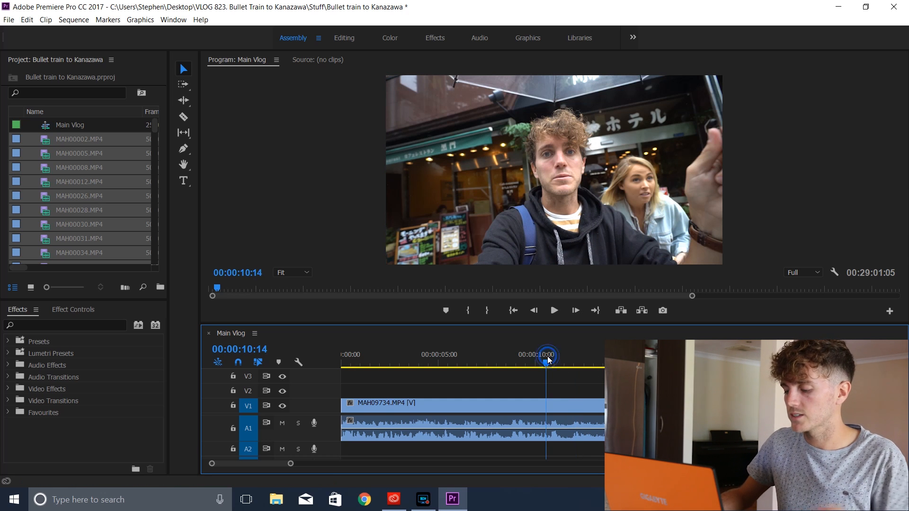
key("=")
key("=")
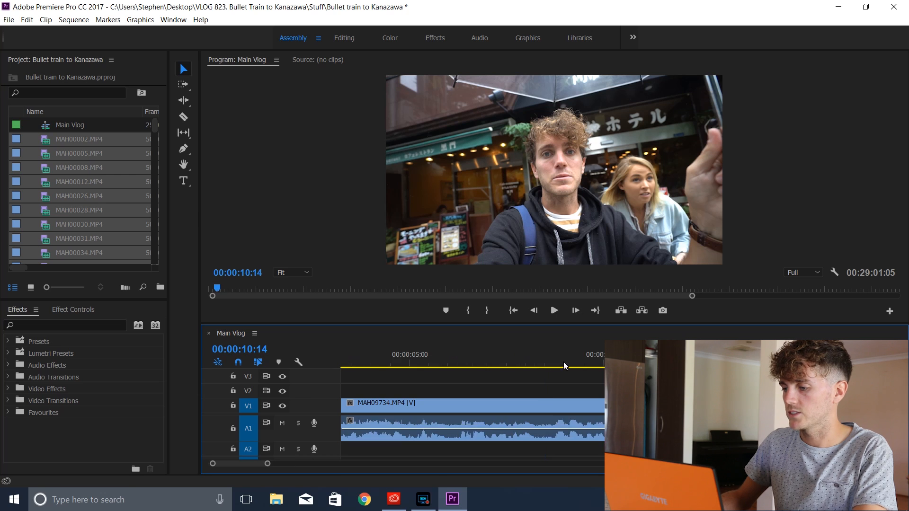
left_click_drag(618, 364, 682, 365)
key("space")
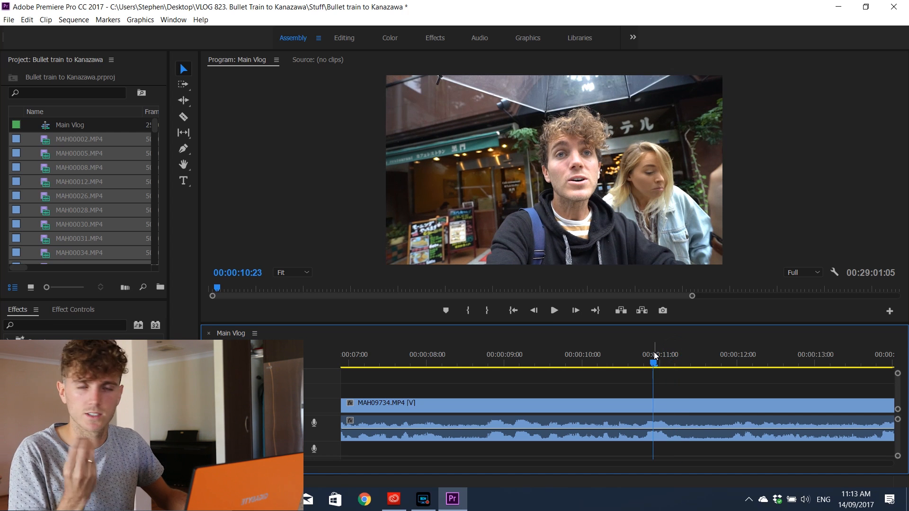
left_click(622, 356)
key("space")
key("space")
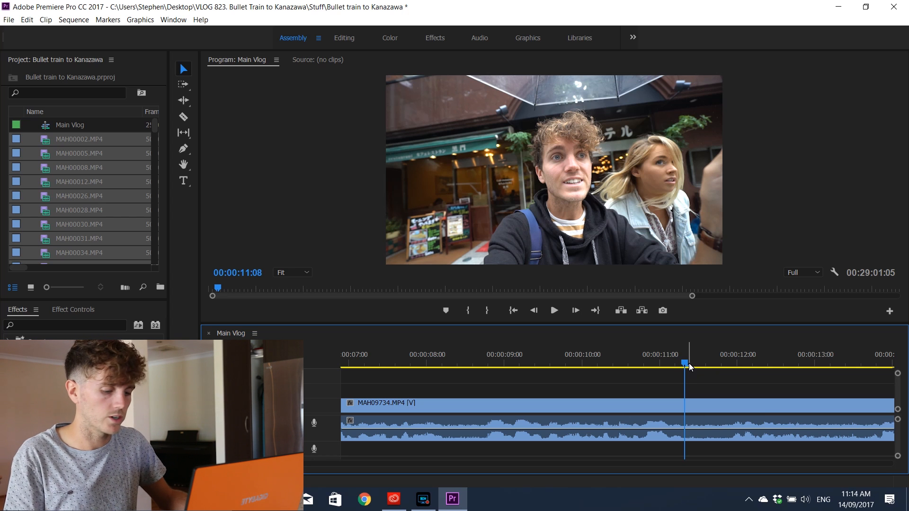
key("c")
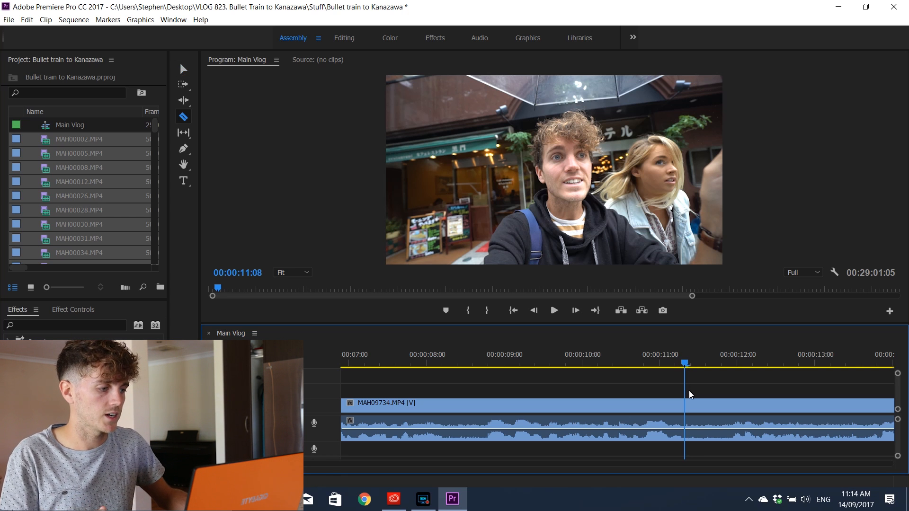
left_click(684, 406)
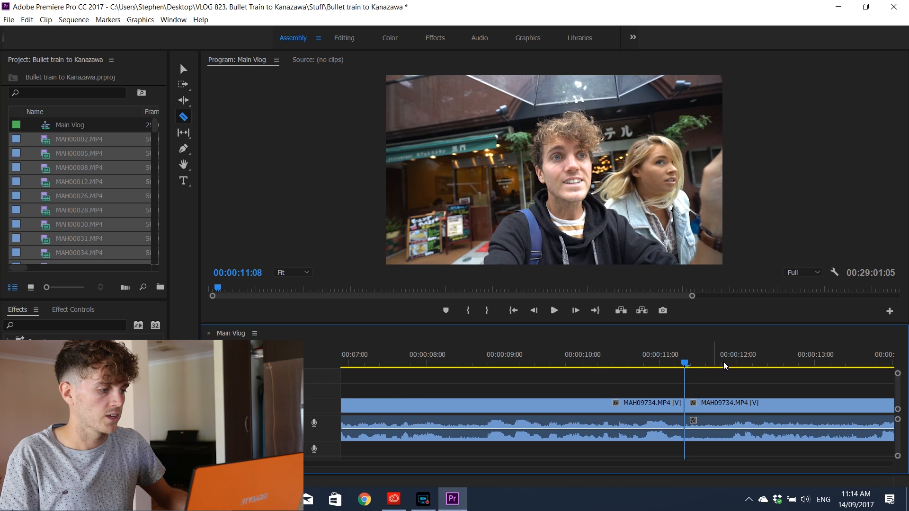
- Split MAH09734.MP4 again at 00:00:11:23 with the Razor tool, where the pause in the waveform ends
left_click_drag(688, 361, 734, 368)
key("space")
left_click(699, 365)
left_click(731, 406)
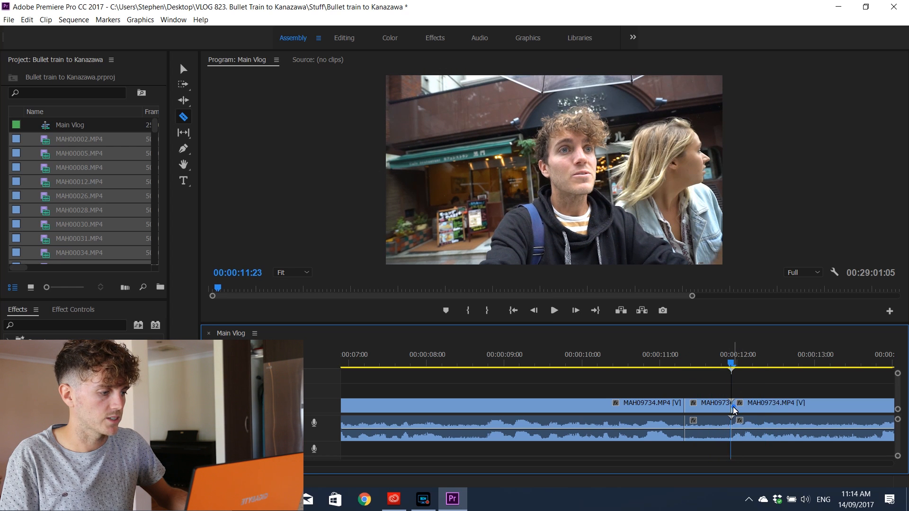
- Delete the short piece of MAH09734.MP4 between the two cuts and remove the gap it leaves
key("v")
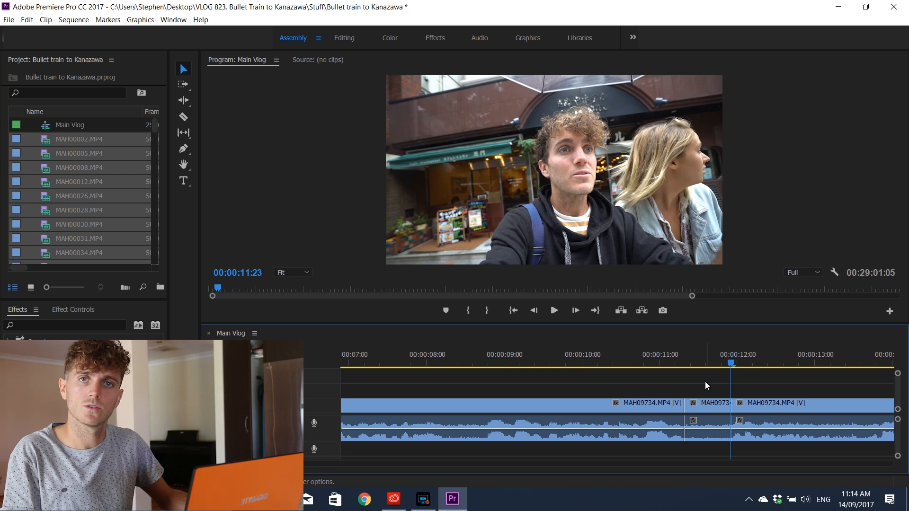
left_click(711, 409)
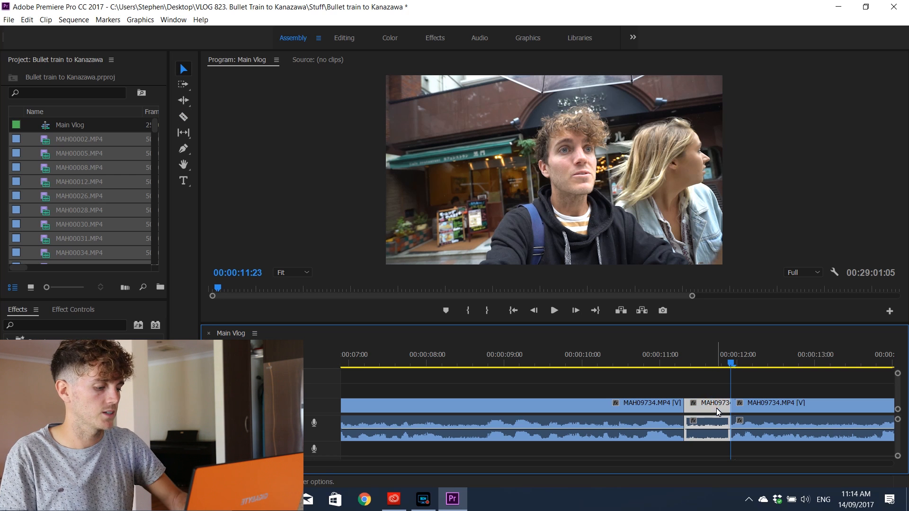
key("Delete")
left_click(704, 363)
mouse_move(721, 352)
left_mouse_down()
mouse_move(717, 362)
mouse_move(591, 365)
left_mouse_up()
left_click(712, 409)
key("Delete")
- Play the sequence across the new join in MAH09734.MP4 just after 00:00:11 to check the cut
scroll(667, 368, "down", 1)
key("minus")
key("minus")
key("space")
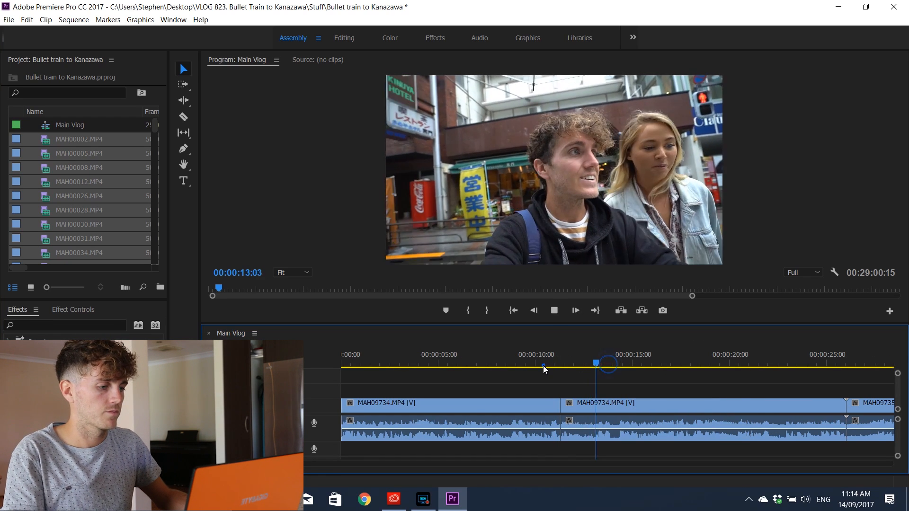
left_click(543, 365)
key("space")
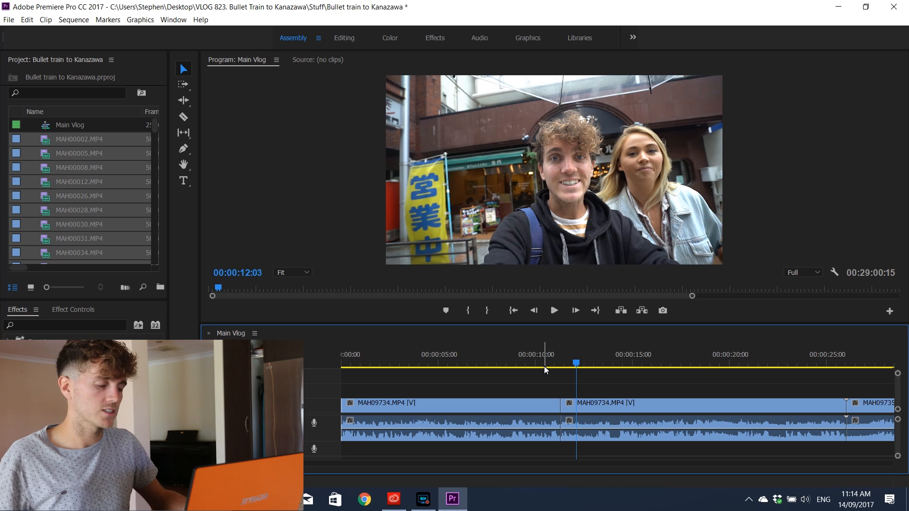
- Play MAH09734.MP4 past the first join and split it with the Razor tool at the pause near 00:00:14
left_click(501, 365)
left_click_drag(506, 354, 604, 355)
key("equal")
key("equal")
key("space")
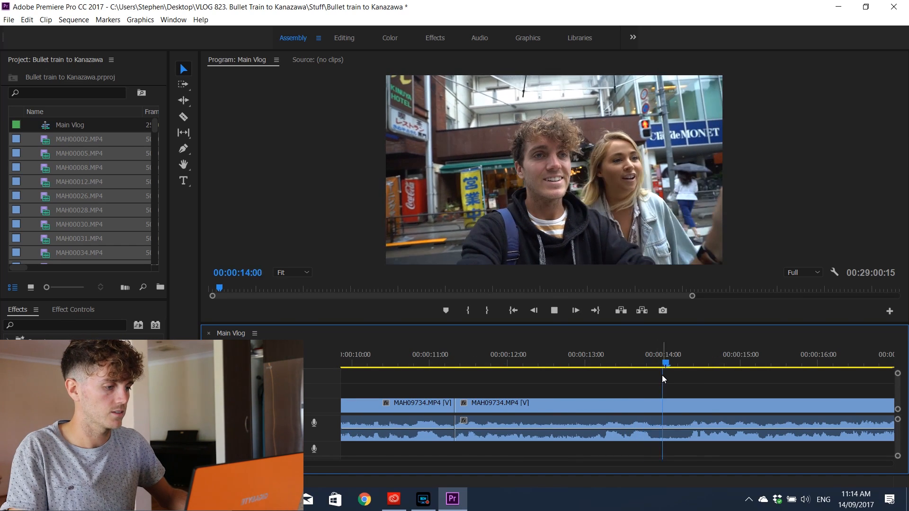
key("space")
key("c")
left_click(654, 408)
- Remove the short silent piece of MAH09734.MP4 near 00:00:14, close its gap, and play across the new join
key("v")
left_click(662, 403)
left_click(598, 364)
key("space")
key("minus")
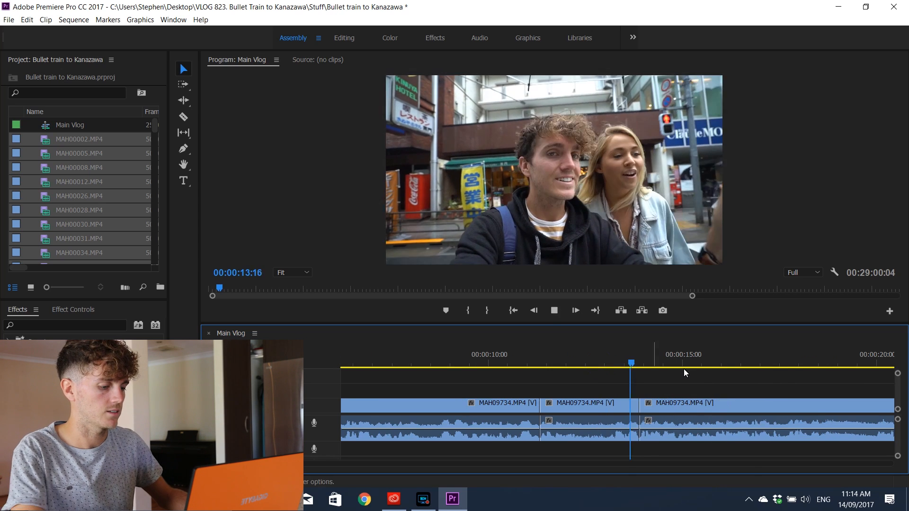
- Play on through the rest of MAH09734.MP4, split it at 00:00:21:02 with the Razor tool, and return to the Selection tool
left_click(779, 357)
key("space")
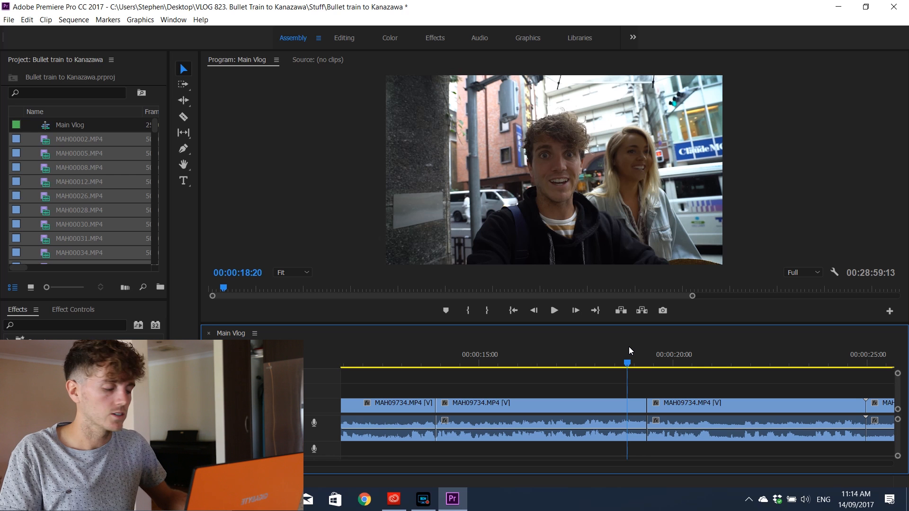
key("space")
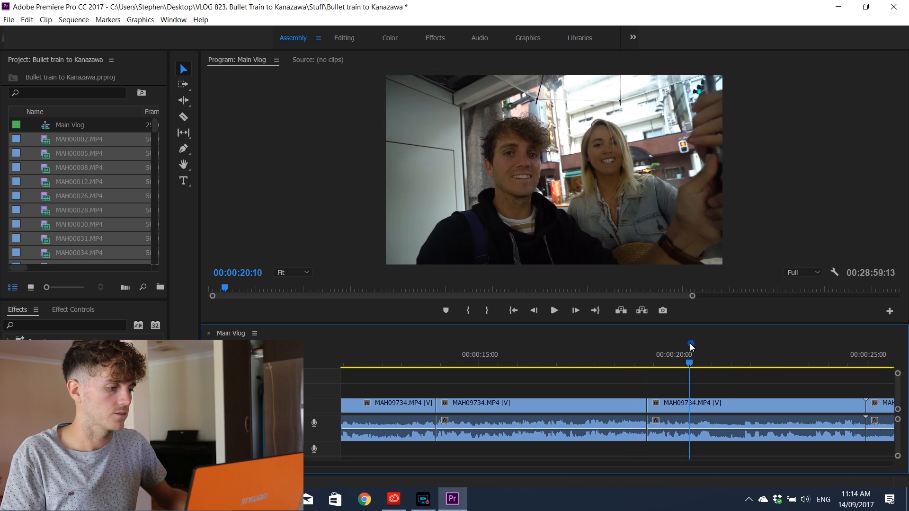
key("space")
key("c")
left_click(715, 412)
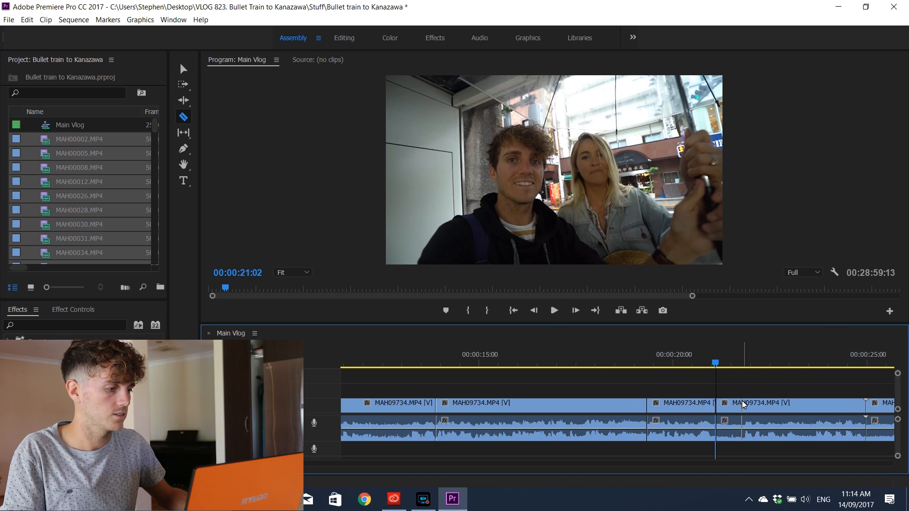
key("v")
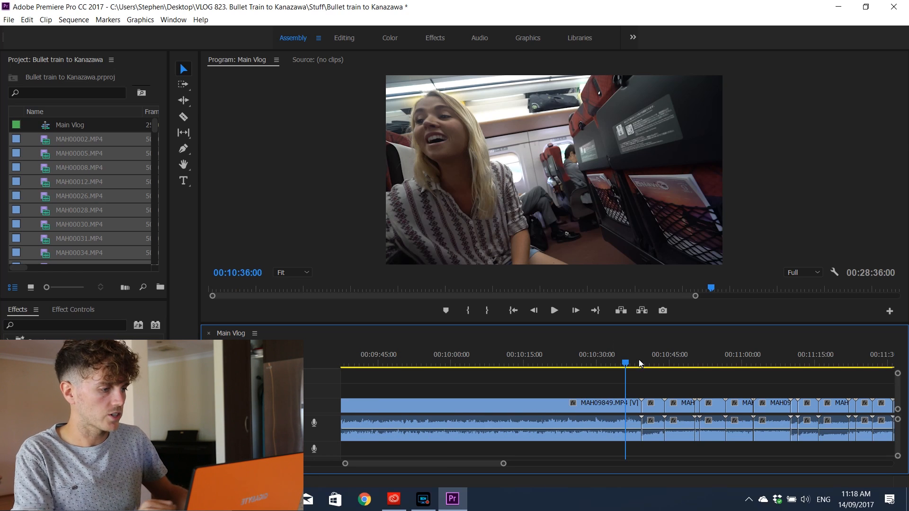
- Scrub through the short clips that follow MAH09849.MP4 up to about 00:11:09, and bring the whole Main Vlog sequence into view
left_click(639, 359)
left_click_drag(639, 358, 765, 360)
left_click(787, 362)
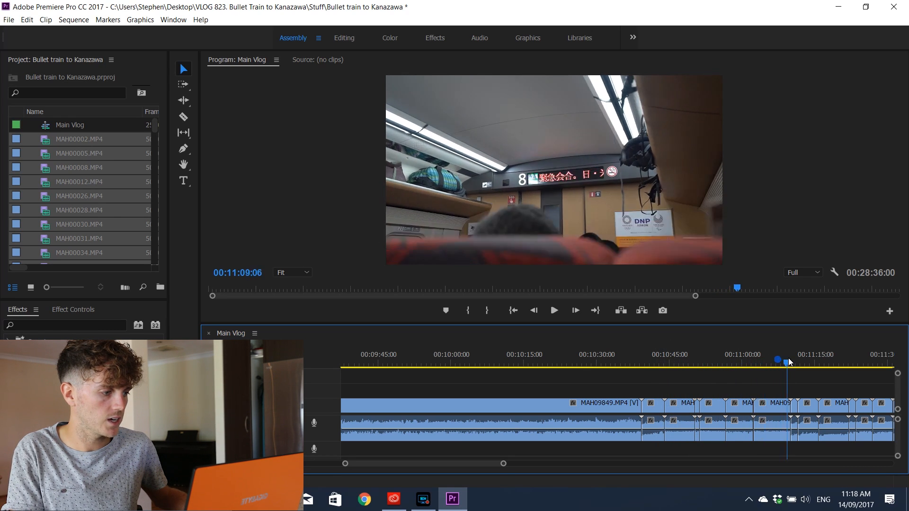
left_click_drag(680, 362, 780, 357)
key("minus")
key("minus")
key("minus")
key("minus")
key("minus")
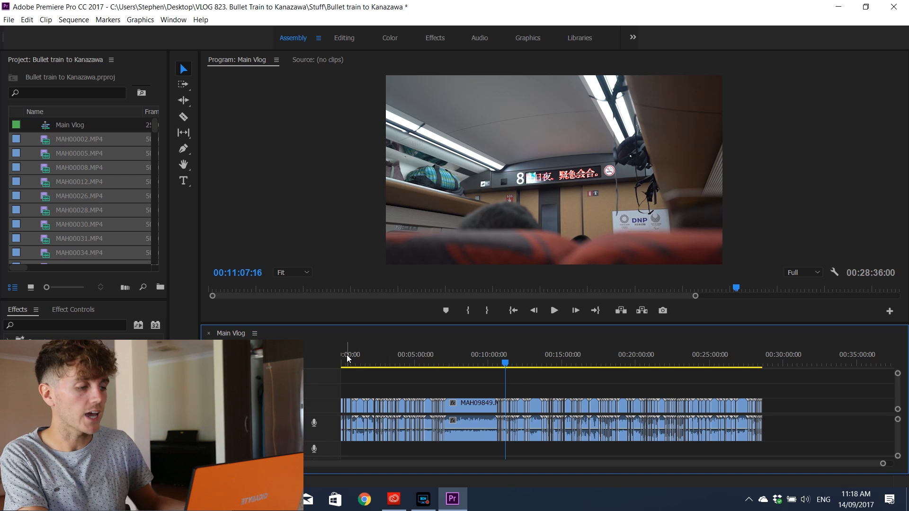
- Scrub from the early part of the sequence to the end of MAH09849.MP4 and examine the clips there more closely
left_click_drag(401, 356, 502, 362)
key("equal")
key("equal")
key("equal")
key("equal")
key("equal")
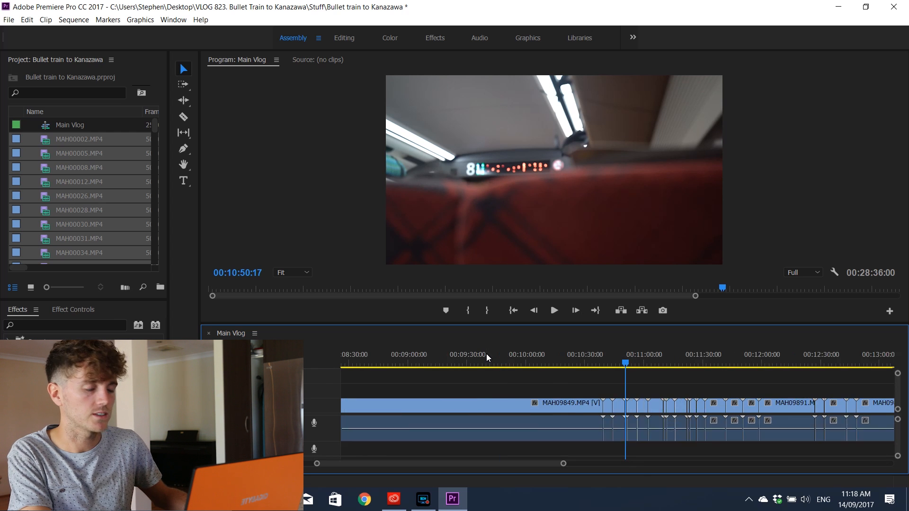
mouse_move(566, 363)
left_mouse_down()
mouse_move(578, 367)
mouse_move(566, 366)
left_mouse_up()
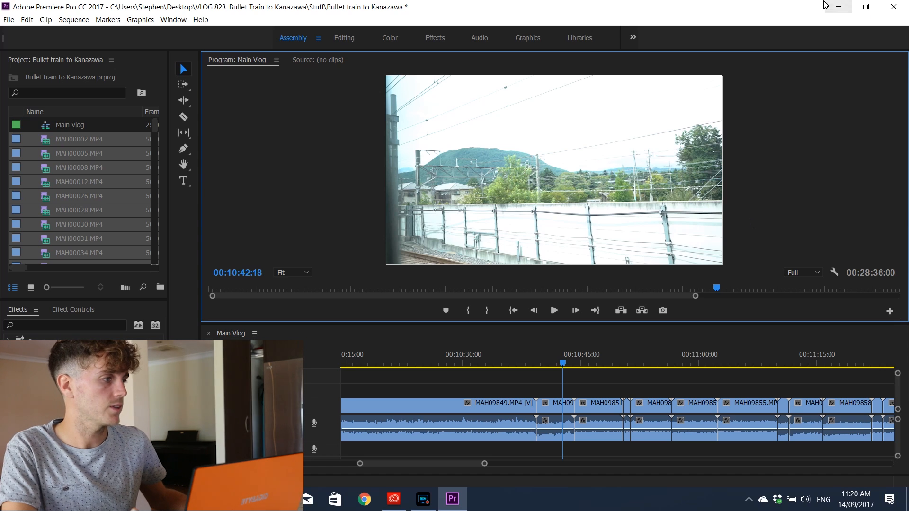
- Minimize Premiere Pro and open the 4. DJ QUads music folder on the desktop
left_click(837, 7)
double_click(474, 40)
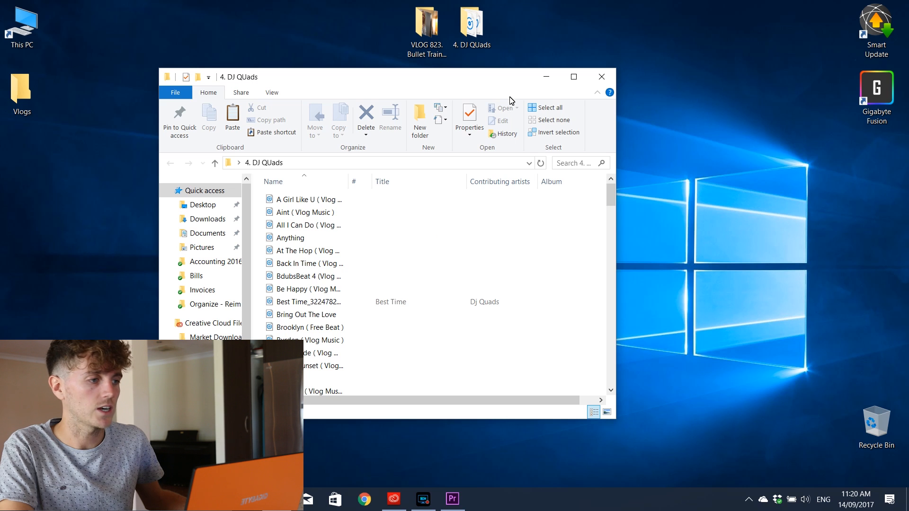
- Browse the DJ QUads tracks and preview several of them, including A Girl Like U, Aint and Back In Time
left_click_drag(506, 77, 509, 83)
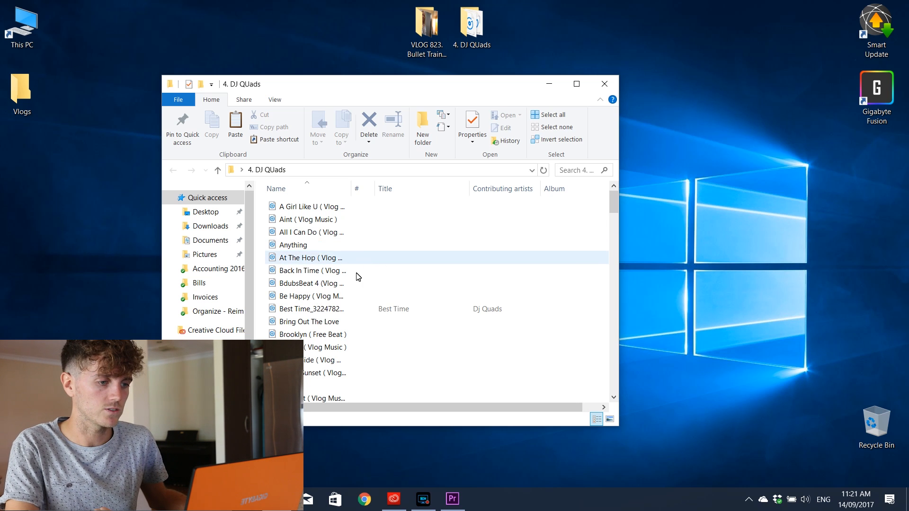
scroll(337, 255, "down", 6)
scroll(338, 254, "up", 6)
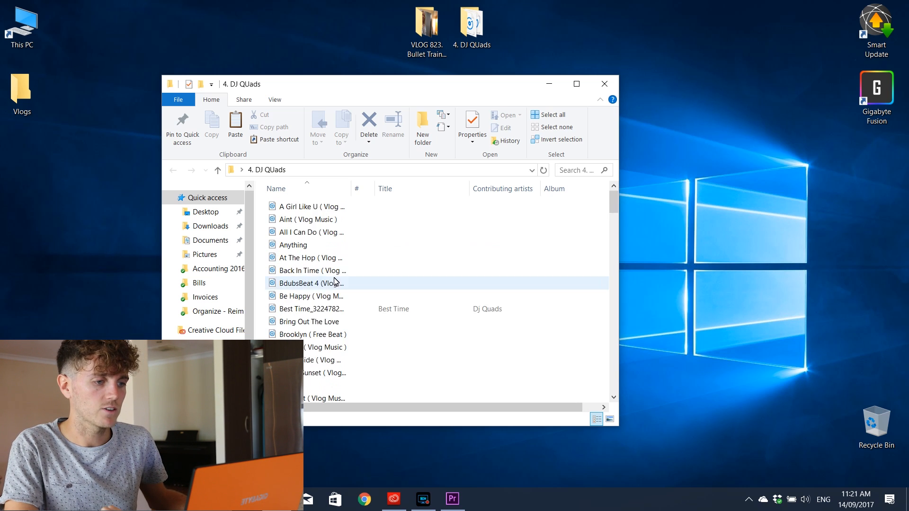
left_click(315, 208)
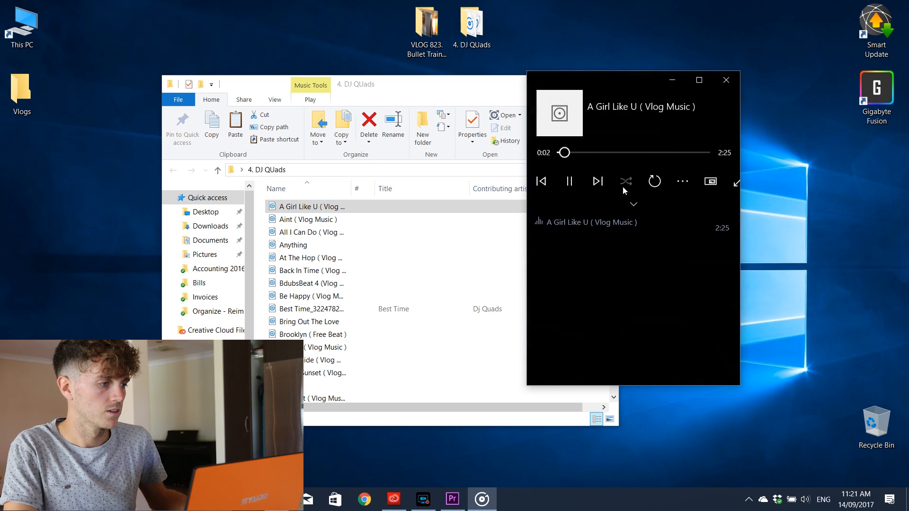
left_click(569, 182)
left_click(329, 221)
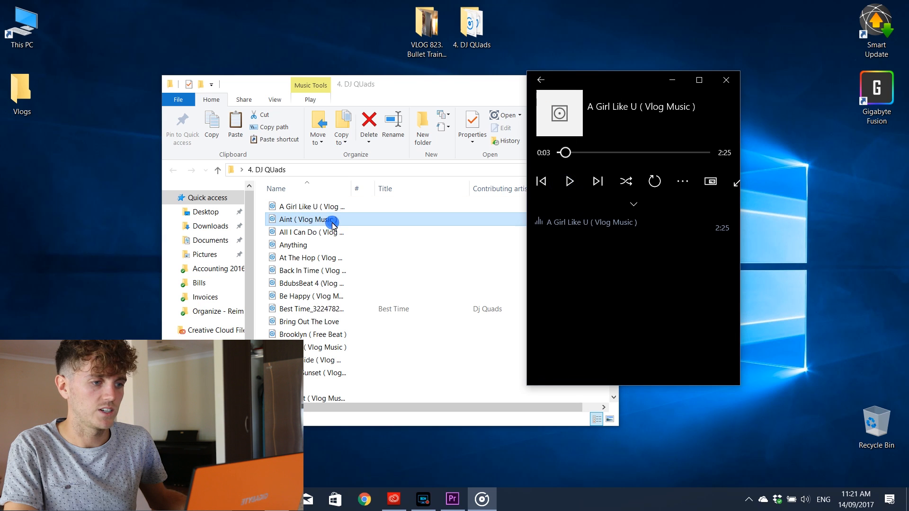
double_click(332, 232)
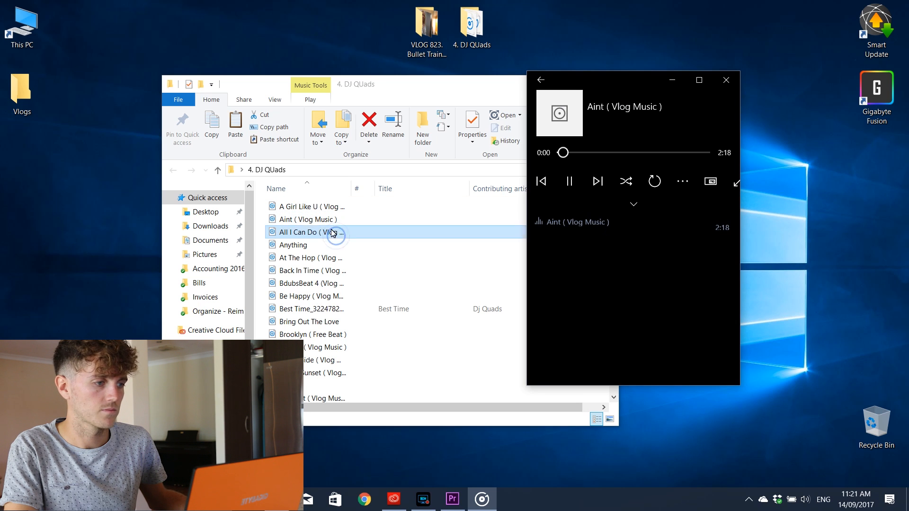
double_click(329, 245)
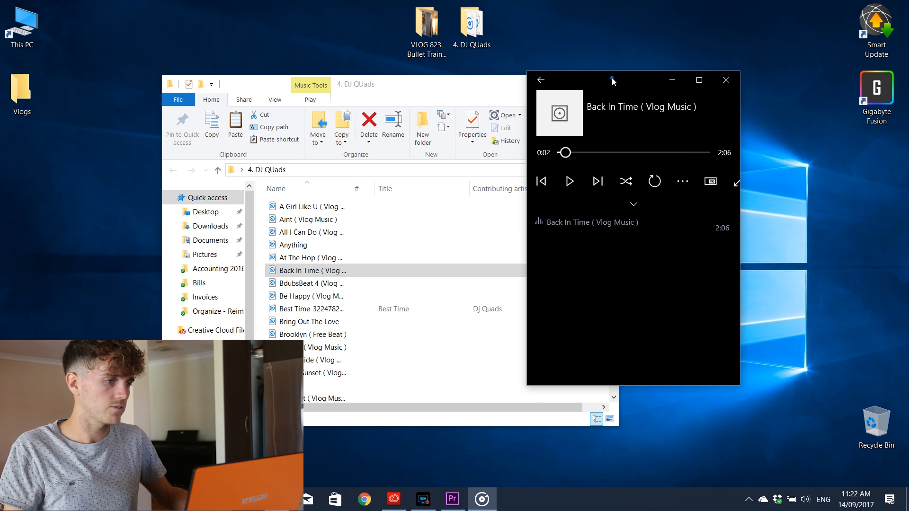
- Place the music player and the DJ QUads folder window side by side, and switch to Premiere Pro
left_click_drag(613, 79, 684, 53)
left_click_drag(530, 91, 503, 90)
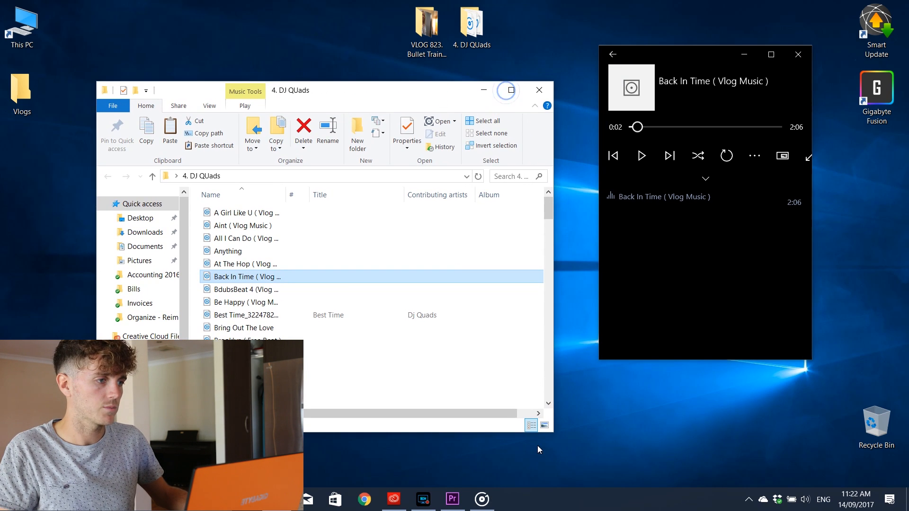
left_click(452, 499)
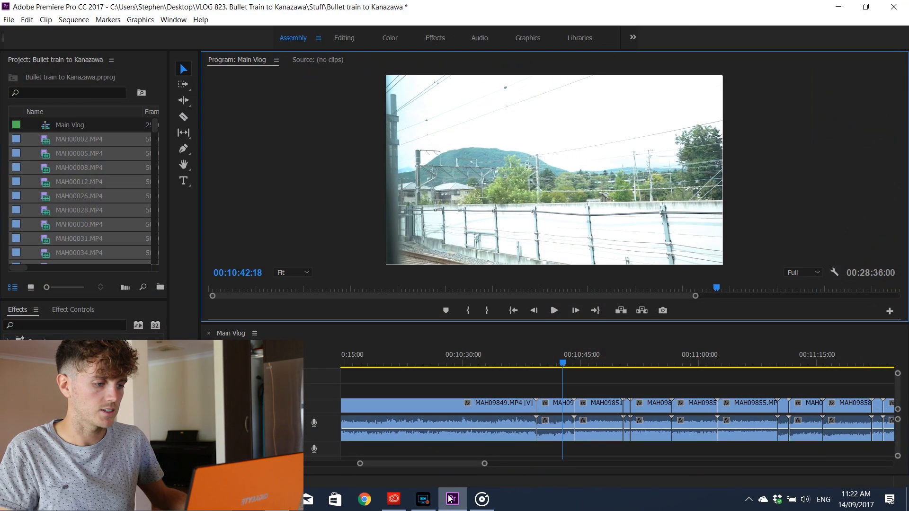
left_click(8, 19)
left_click(68, 268)
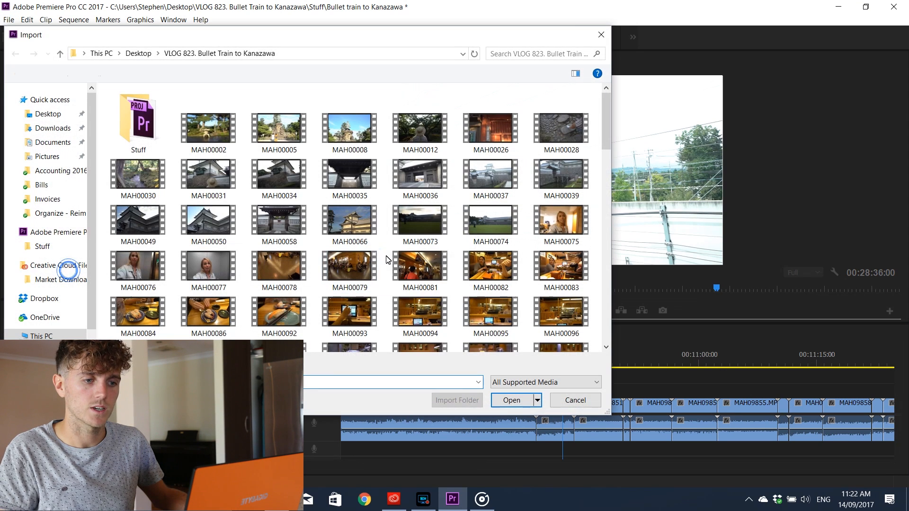
left_click(583, 400)
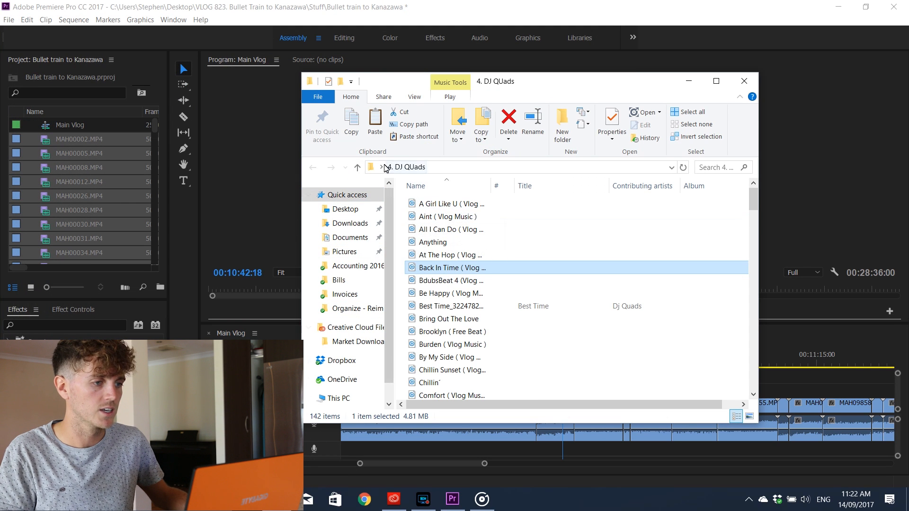
- Reopen the 4. DJ QUads folder from the desktop and import the Back In Time ( Vlog Music ) track into the project
left_click(398, 167)
left_click(343, 209)
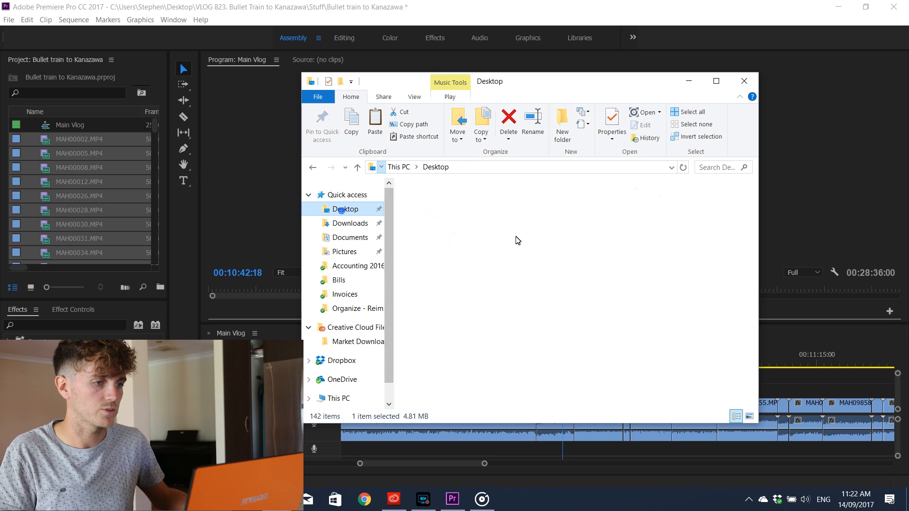
double_click(448, 215)
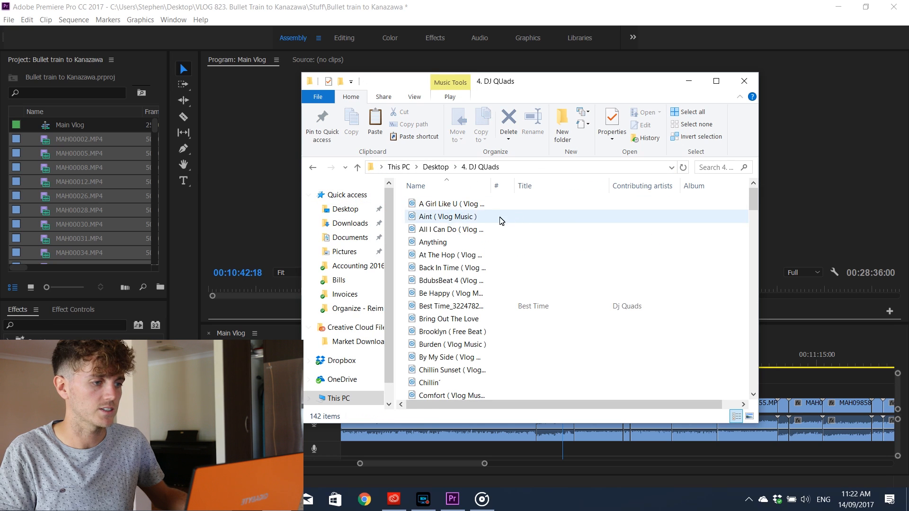
left_click(466, 272)
left_click_drag(466, 274, 88, 204)
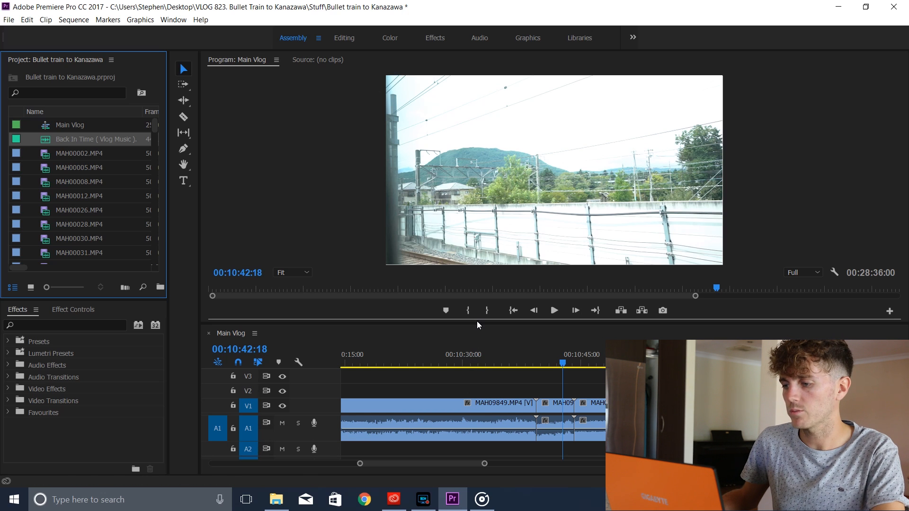
- Enlarge the timeline area and add the Back In Time music to audio track A2, starting where MAH09850.MP4 begins
left_click_drag(480, 325, 473, 289)
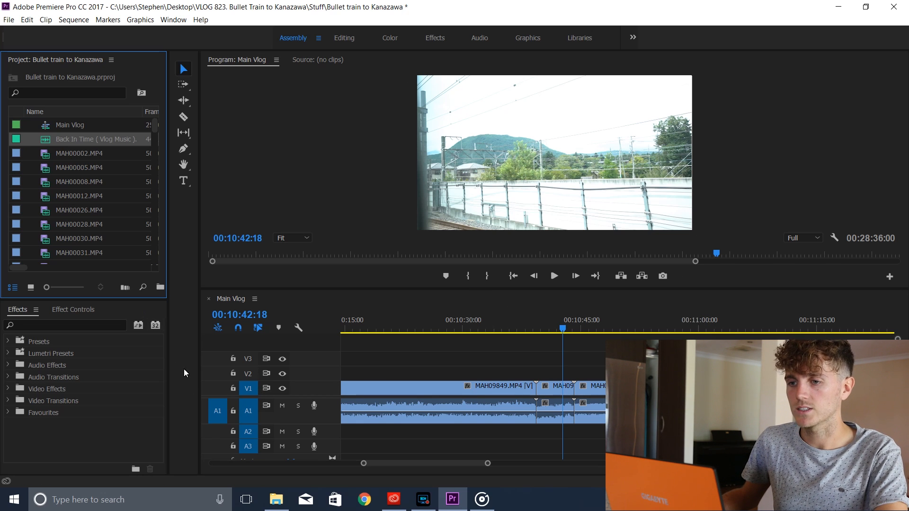
left_click_drag(87, 138, 576, 436)
left_click(566, 326)
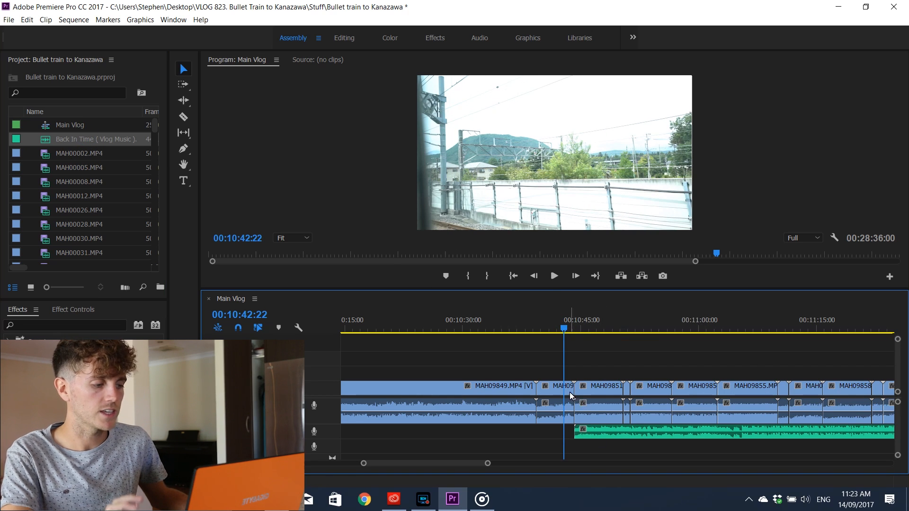
left_click_drag(591, 433, 563, 430)
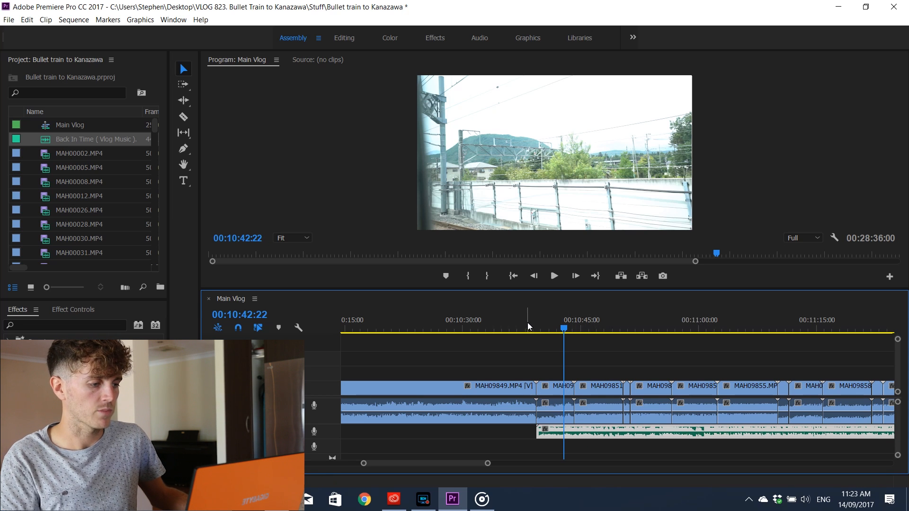
left_click_drag(554, 432, 558, 433)
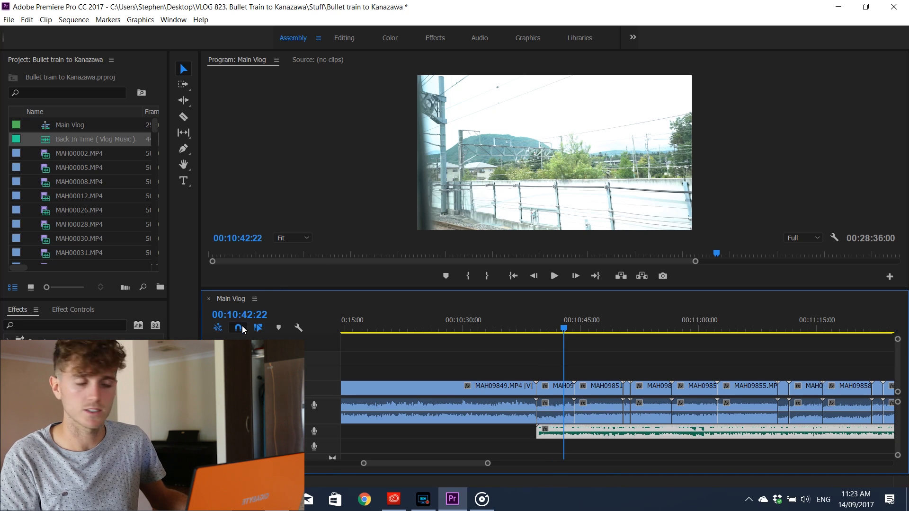
- Play the sequence from the end of MAH09849.MP4 through MAH09850.MP4 to hear how the music starts
left_click(514, 322)
key("=")
key("=")
key("space")
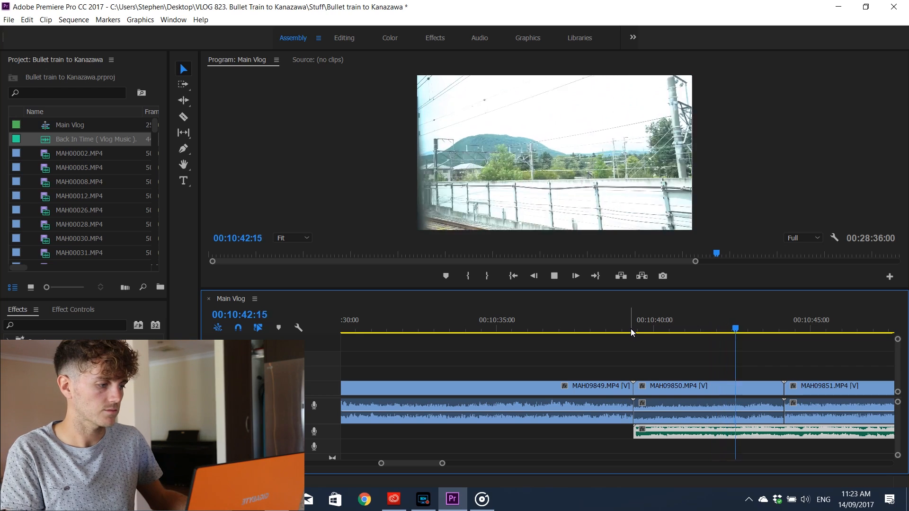
key("space")
key("-")
key("-")
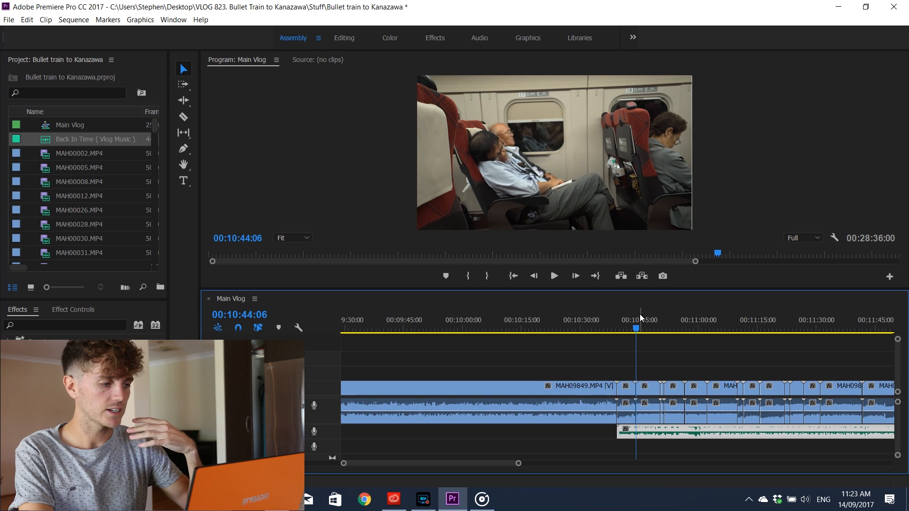
key("=")
key("=")
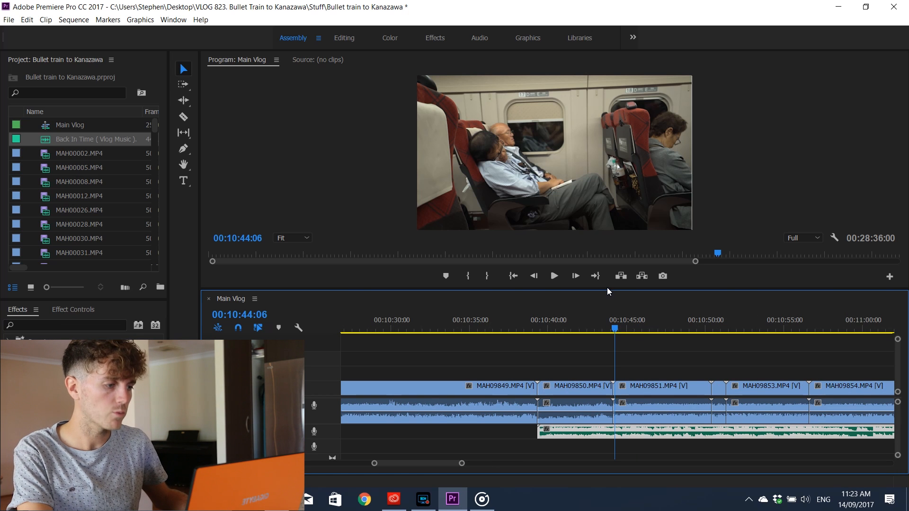
- Lock video track V1 and delete only the original audio of MAH09850.MP4
left_click_drag(607, 289, 609, 301)
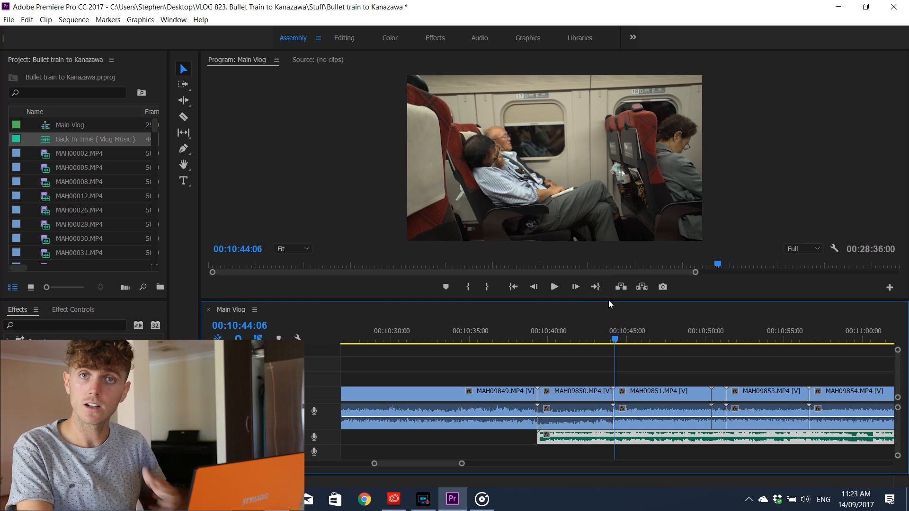
left_click(545, 339)
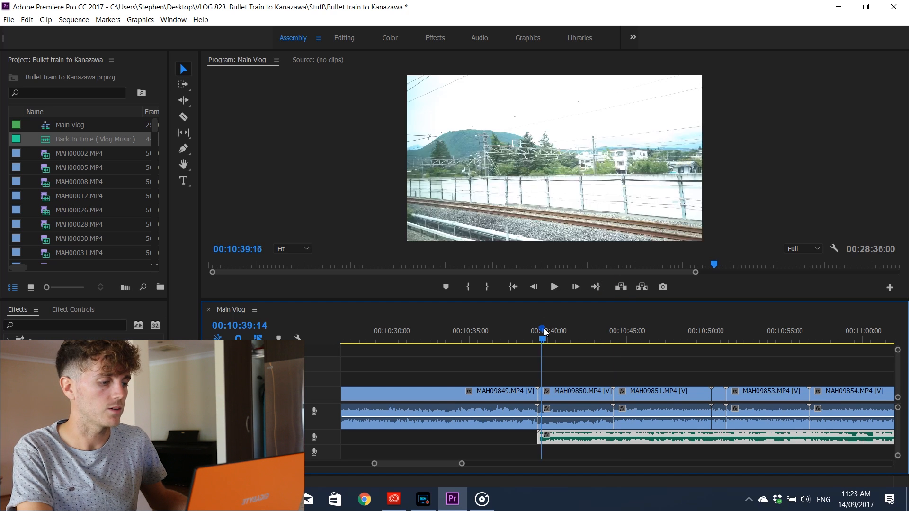
left_click(567, 392)
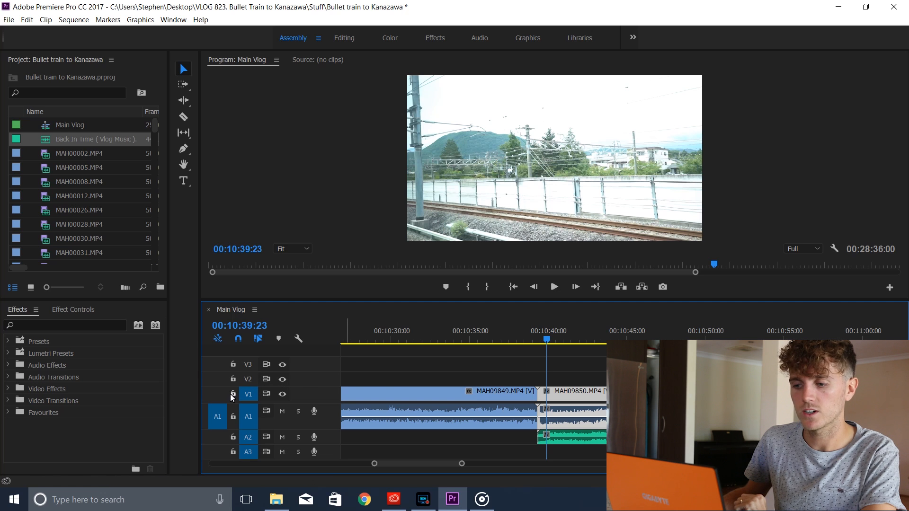
left_click(232, 397)
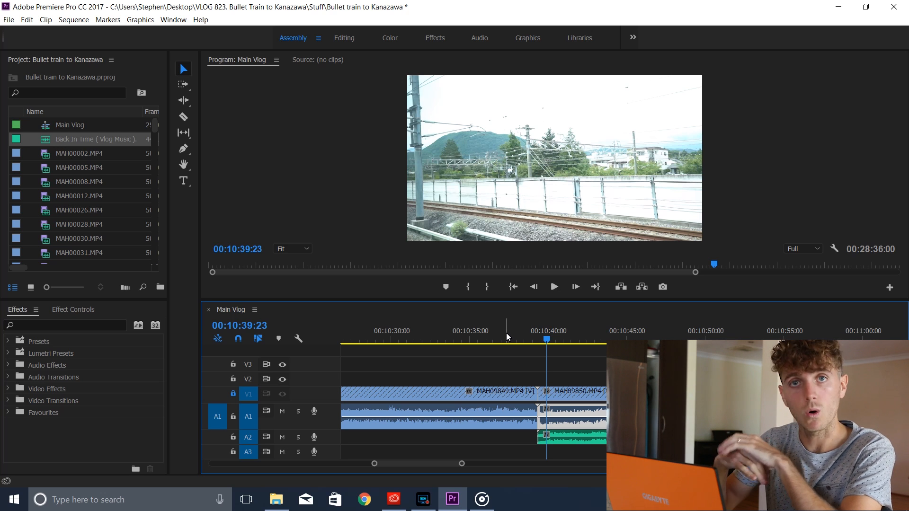
key("Delete")
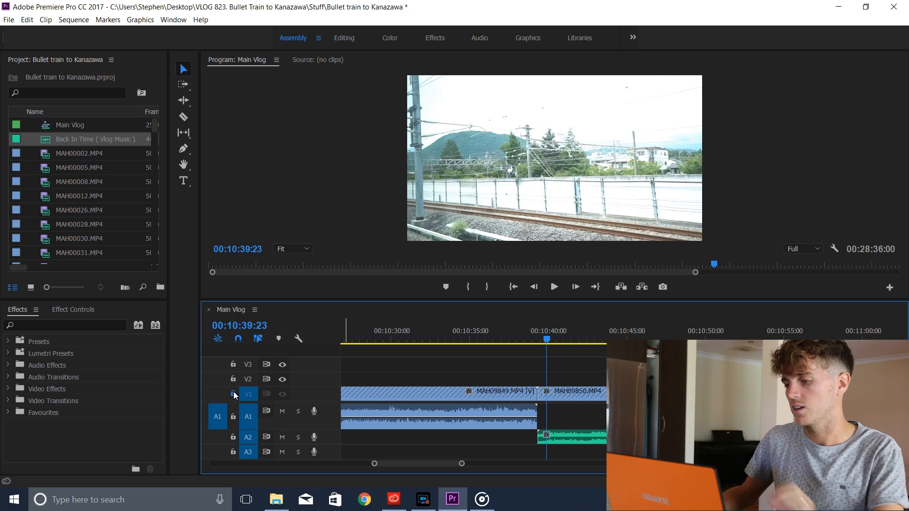
- Unlock video track V1 and play across the cut into MAH09850.MP4 to hear the music alone
key("=")
key("=")
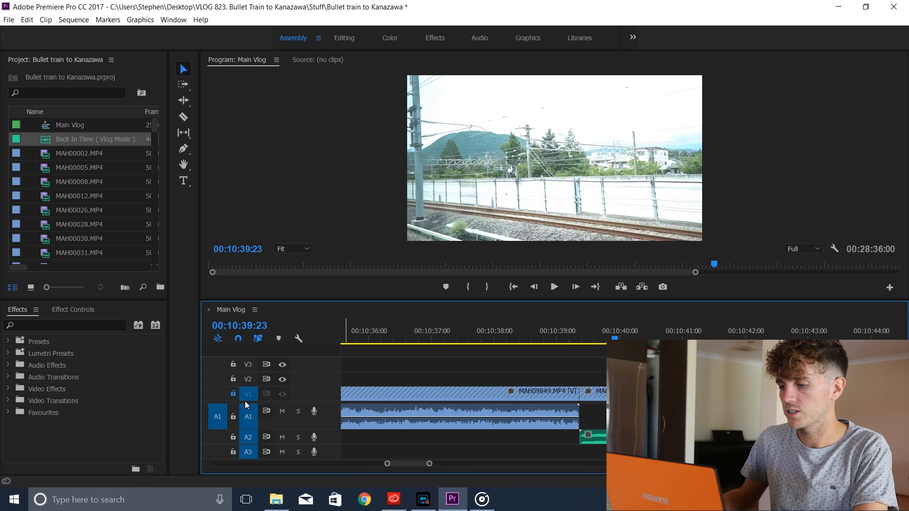
left_click(233, 393)
left_click(566, 334)
key("space")
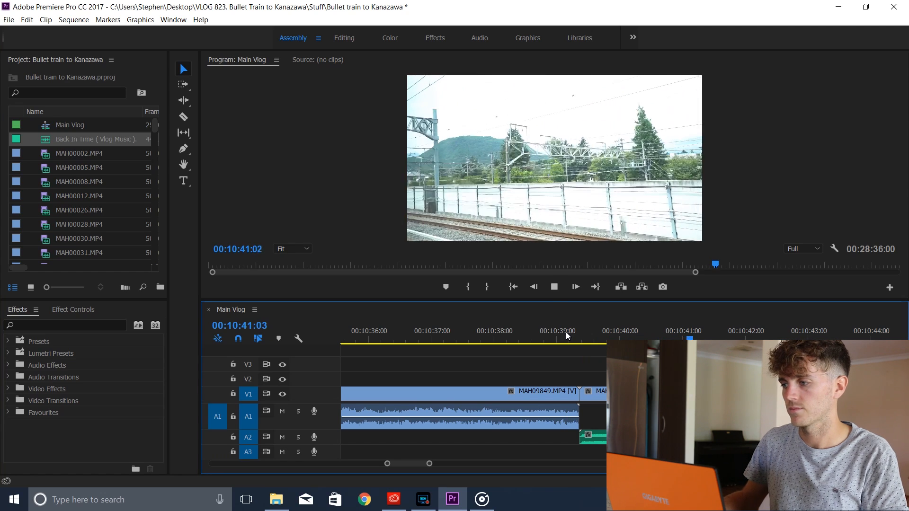
key("space")
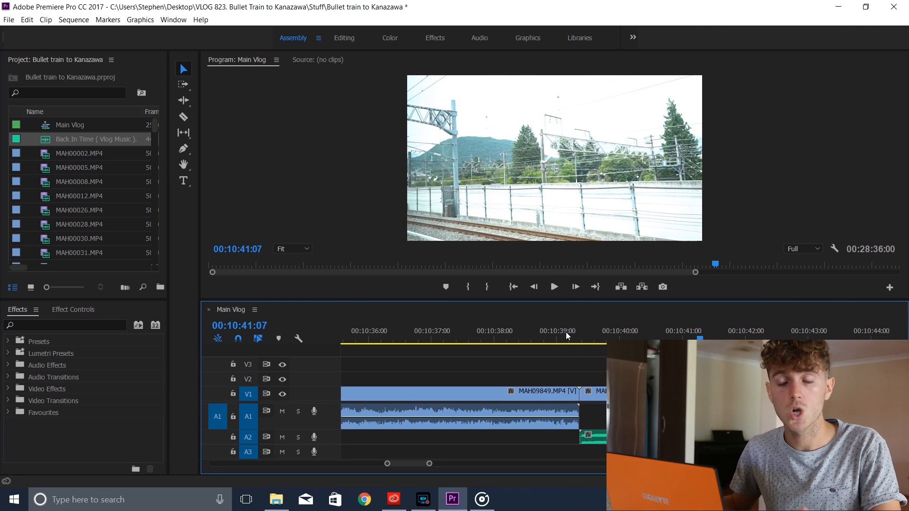
- Slow MAH09850.MP4 to 50% speed and scrub through it to about 00:10:43:13
key("minus")
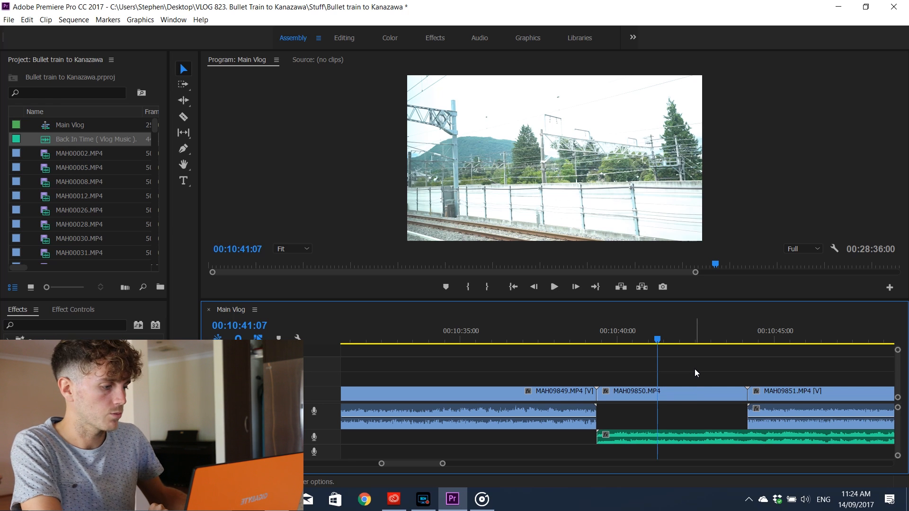
right_click(679, 398)
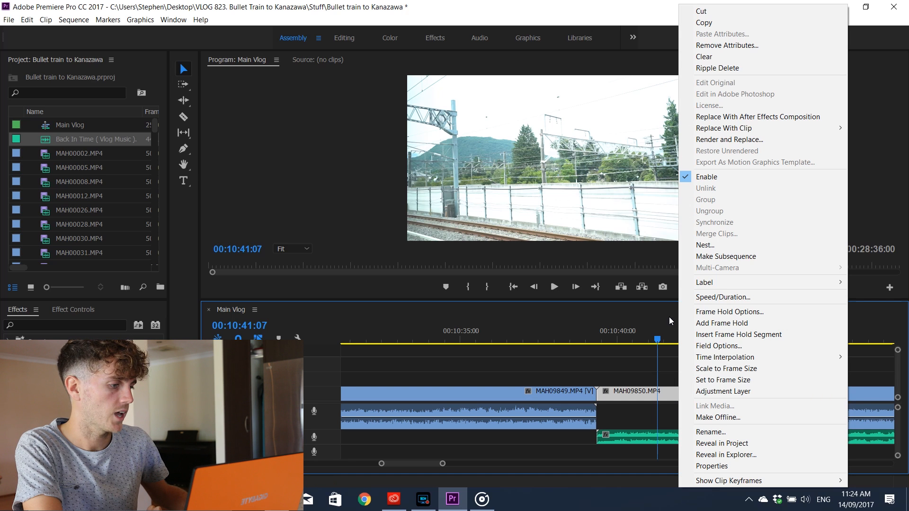
left_click(713, 297)
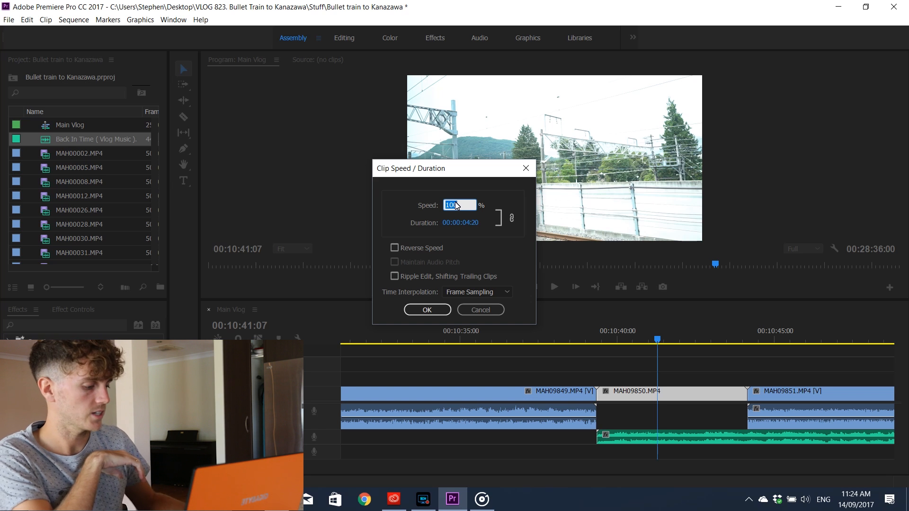
key("Num_Lock")
type("50")
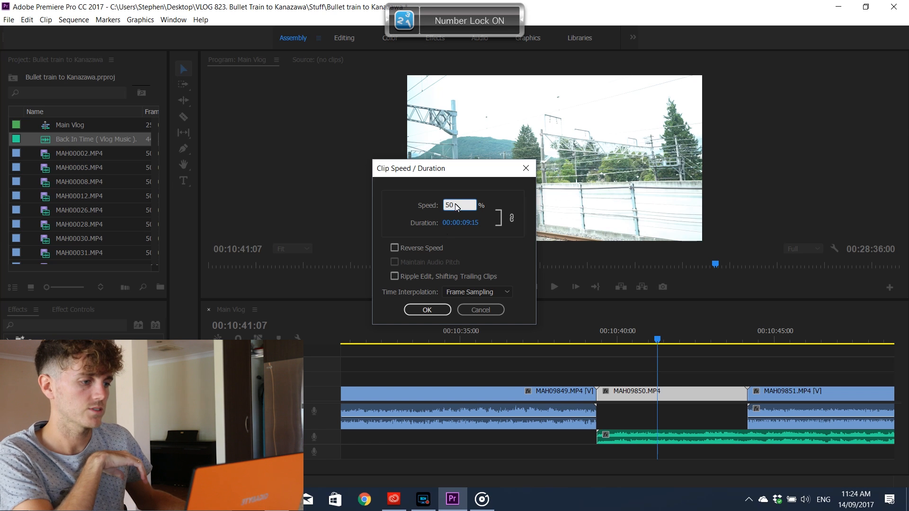
left_click(428, 310)
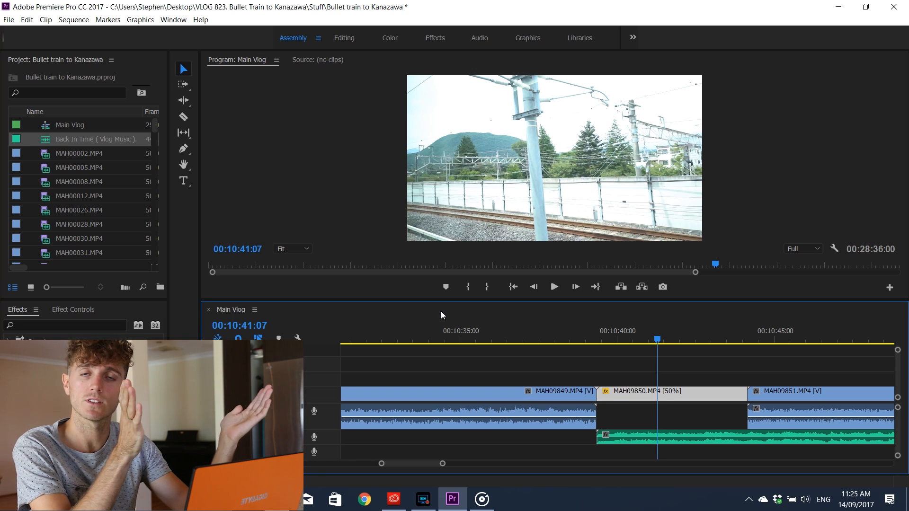
left_click_drag(663, 342, 729, 339)
- Move MAH09851.MP4 and every clip after it, with their audio, about 1 minute 55 seconds later to leave room after MAH09850.MP4
key("minus")
key("minus")
key("minus")
key("minus")
key("minus")
key("minus")
key("minus")
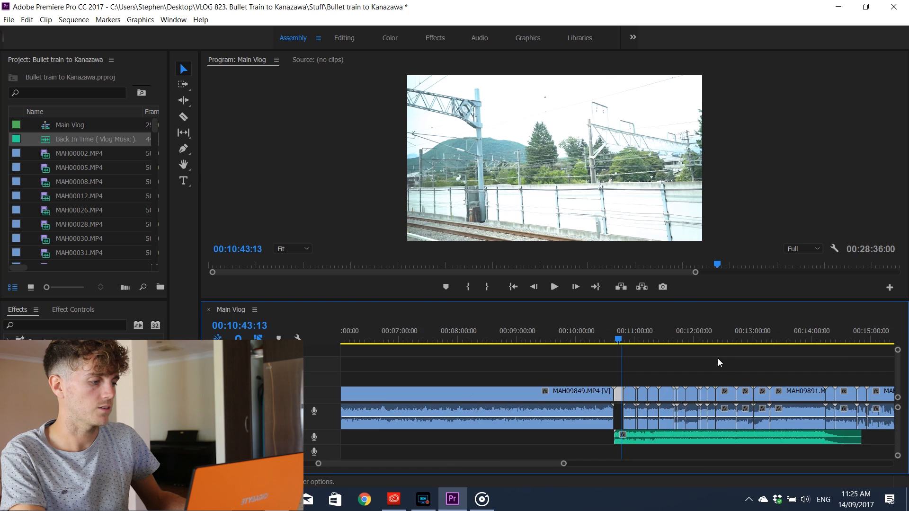
left_click_drag(778, 373, 503, 417)
key("equal")
key("equal")
key("equal")
key("equal")
key("equal")
key("equal")
key("equal")
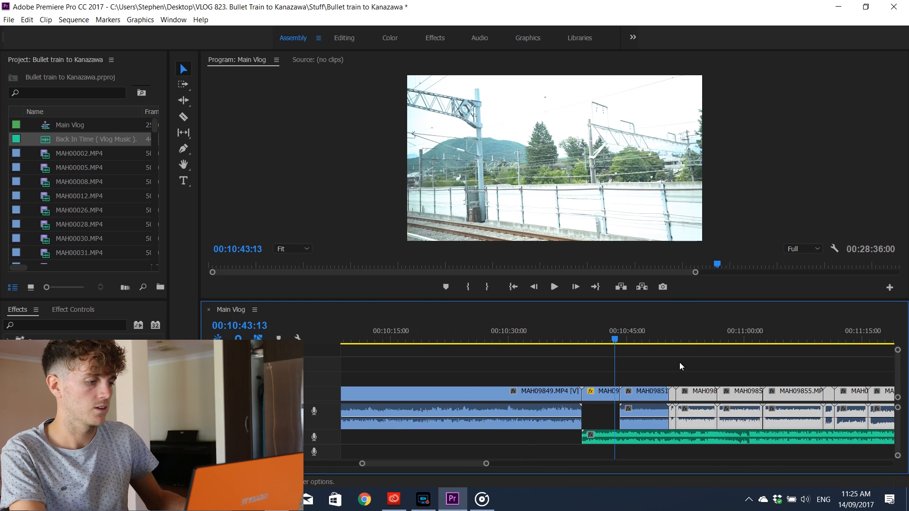
left_click(652, 392, "shift")
key("minus")
key("minus")
key("minus")
key("minus")
key("minus")
key("minus")
key("minus")
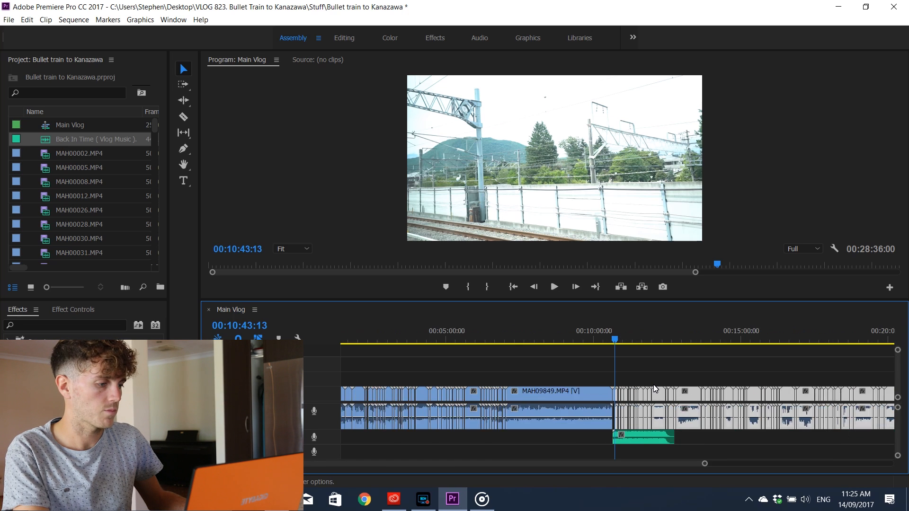
left_click_drag(658, 398, 675, 396)
- Extend the end of MAH09850.MP4 to about 00:10:49 and play across its opening cut against the music
key("equal")
key("equal")
key("equal")
key("equal")
key("equal")
key("equal")
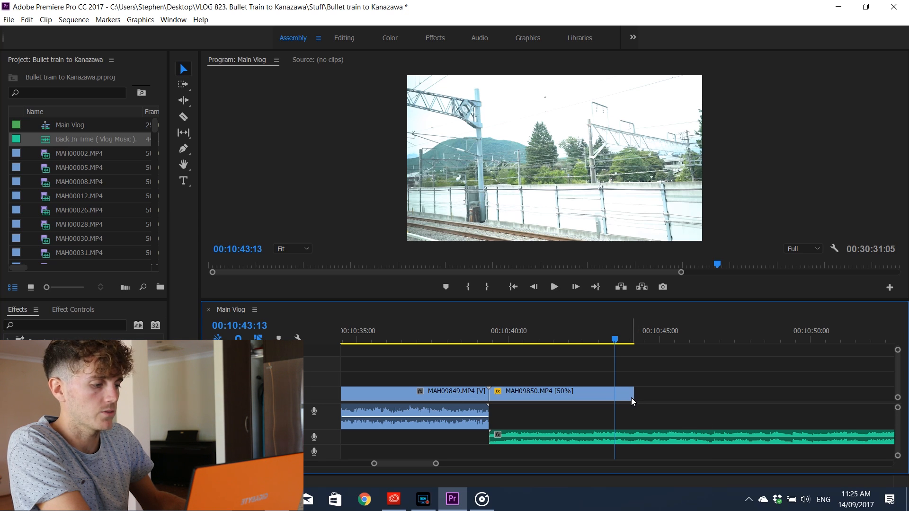
left_click_drag(631, 398, 544, 394)
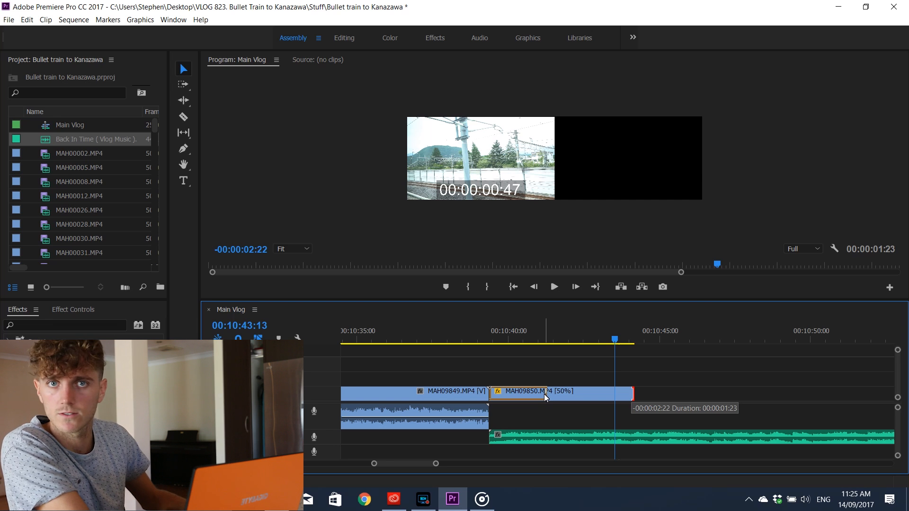
left_click_drag(544, 394, 824, 385)
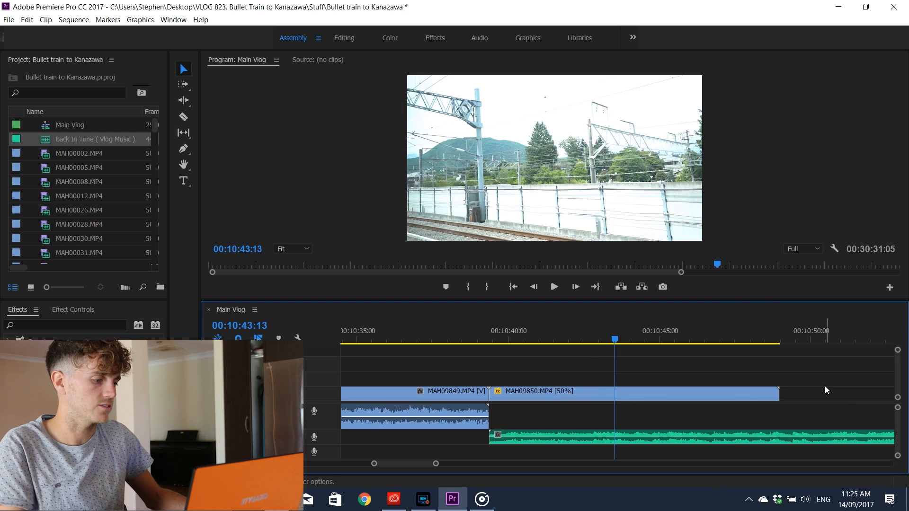
left_click_drag(513, 338, 485, 339)
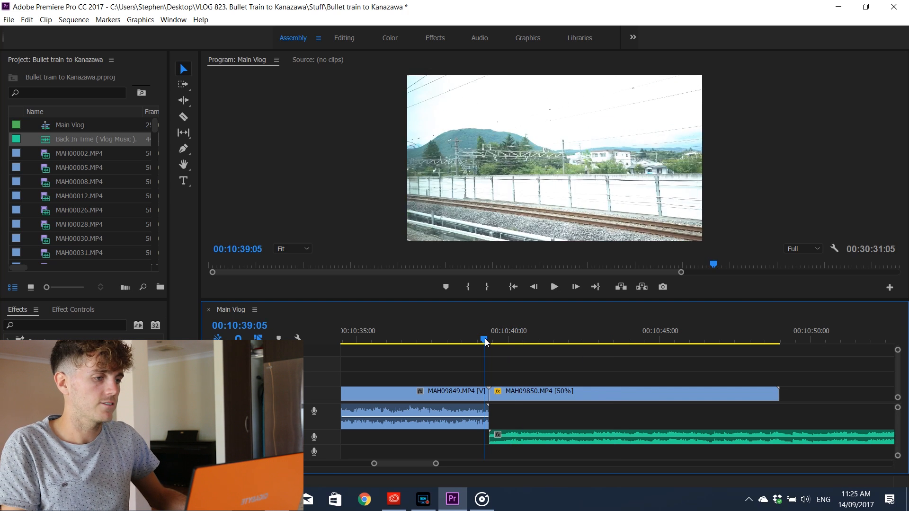
key("space")
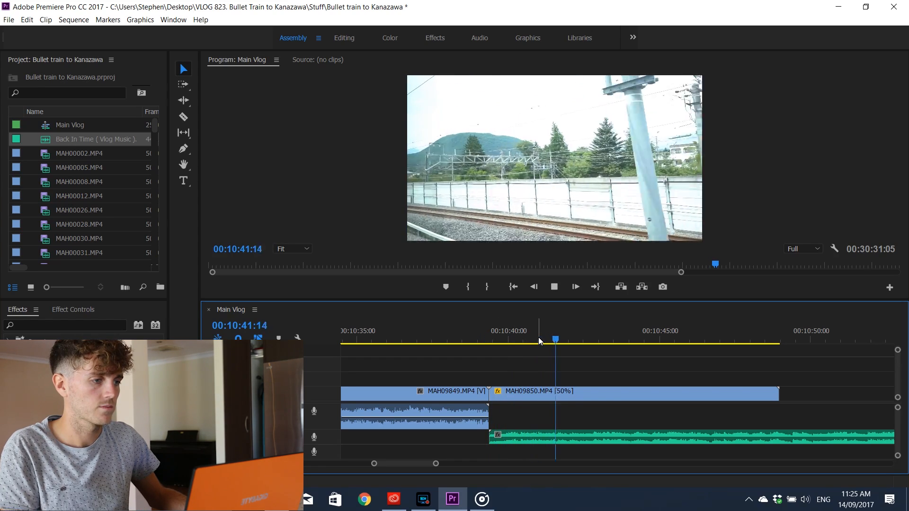
key("space")
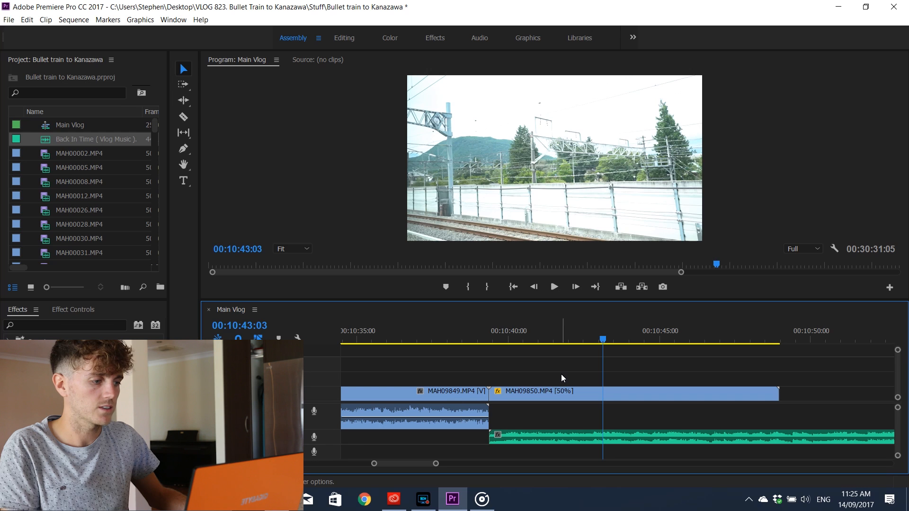
- Cut MAH09850.MP4 at 00:10:40:00, remove the short piece before the cut and close the gap
left_click(494, 339)
left_click_drag(496, 339, 511, 340)
key("c")
left_click(510, 391)
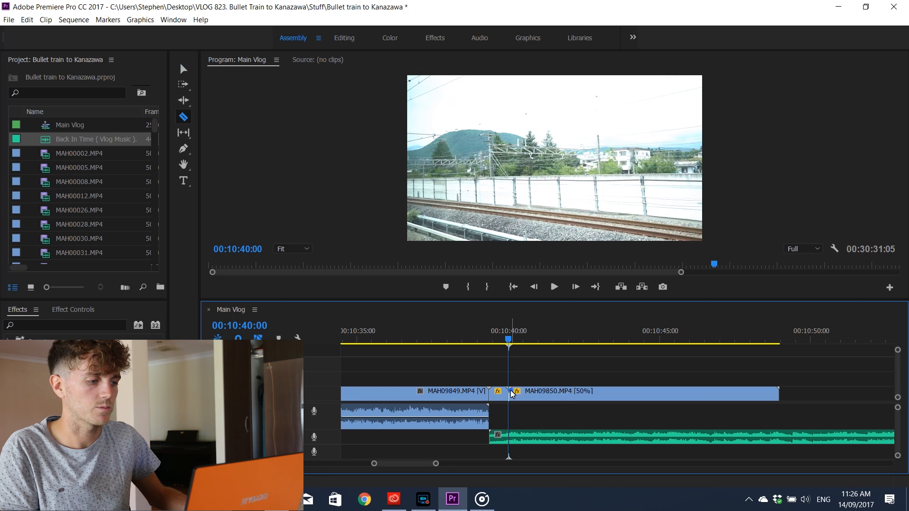
key("v")
key("ctrl+z")
key("c")
left_click(509, 396)
key("v")
left_click(502, 395)
key("Delete")
left_click(500, 399)
key("Delete")
- Play MAH09850.MP4 with the music, cut it at 00:10:41:15 and delete the rest of the clip
left_click(484, 331)
key("space")
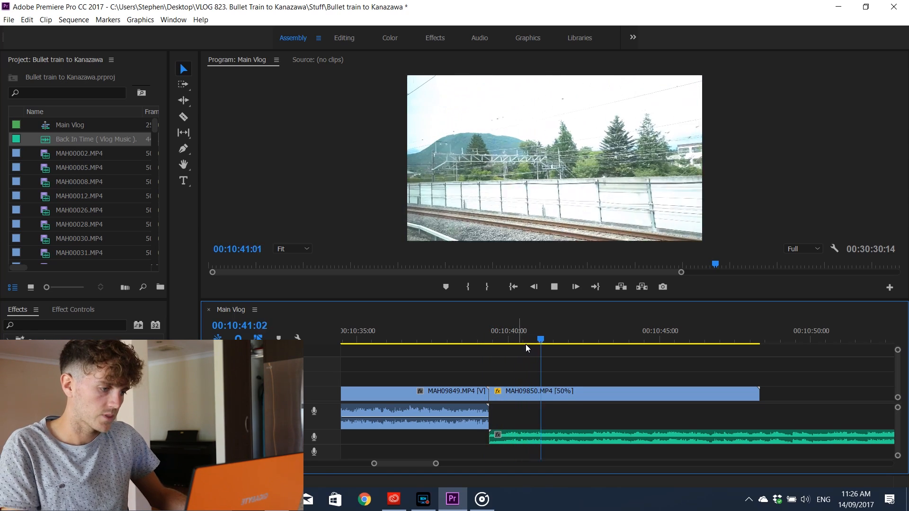
key("space")
key("c")
left_click(557, 392)
key("v")
left_click(566, 395)
key("Delete")
- Move MAH09851.MP4 with its audio back against the end of MAH09850.MP4 at 00:10:41:15
key("minus")
key("minus")
key("minus")
key("minus")
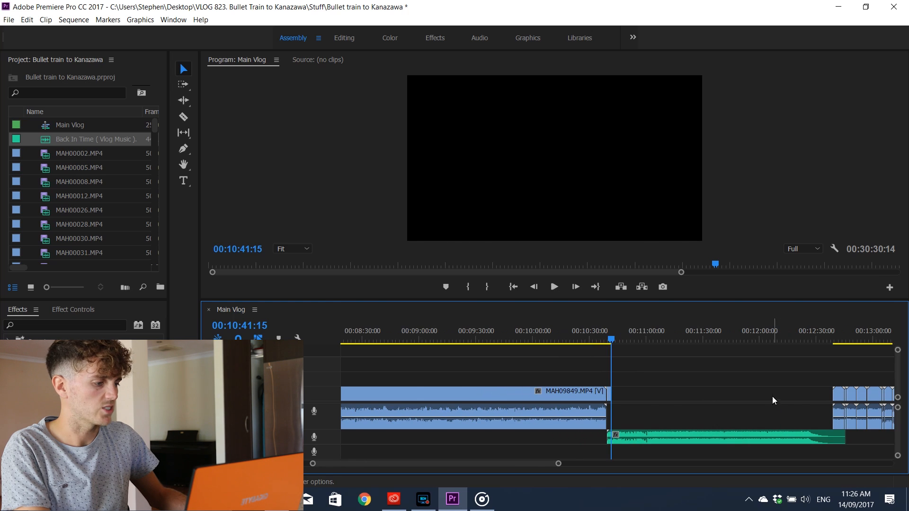
key("minus")
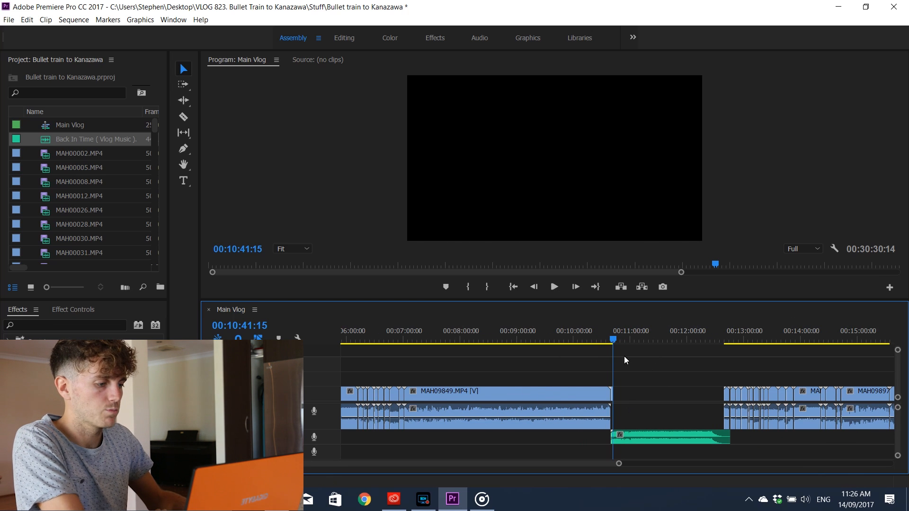
key("equal")
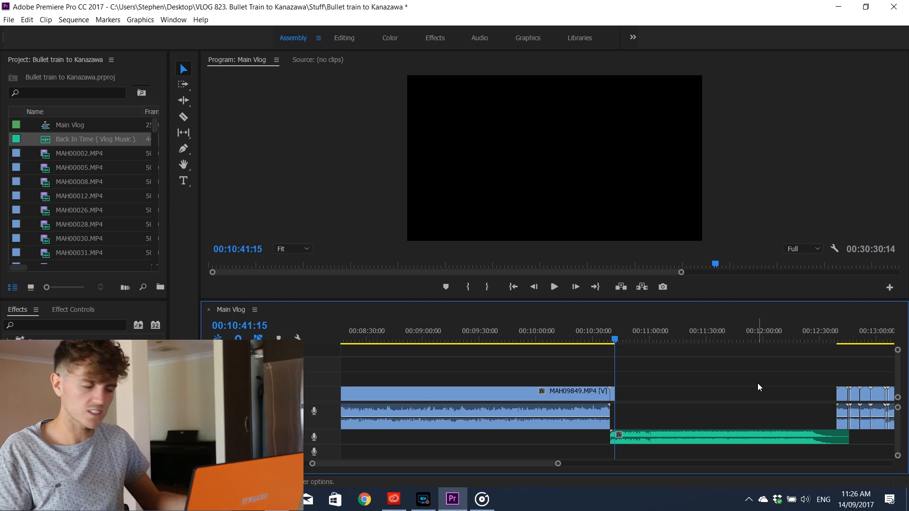
left_click_drag(841, 412, 628, 411)
- Lock video track V1, delete only the original audio of MAH09851.MP4, and unlock the track
key("=")
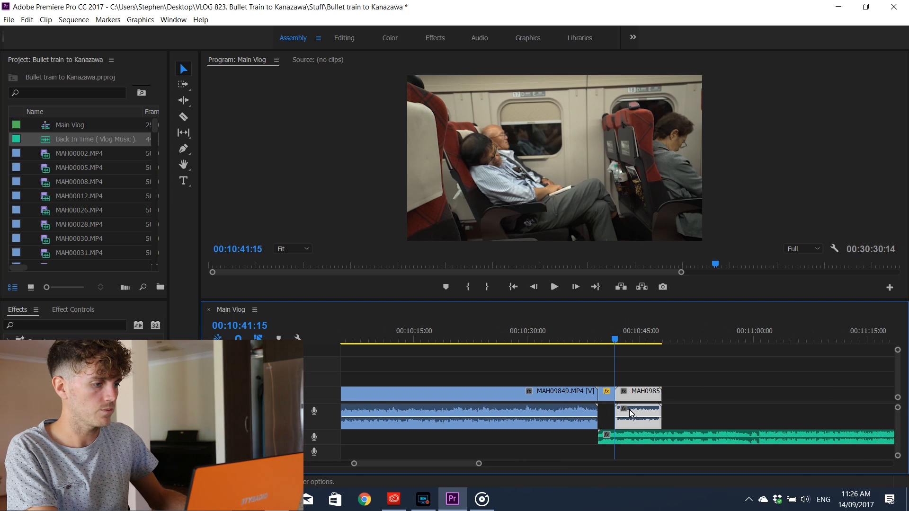
left_click(231, 394)
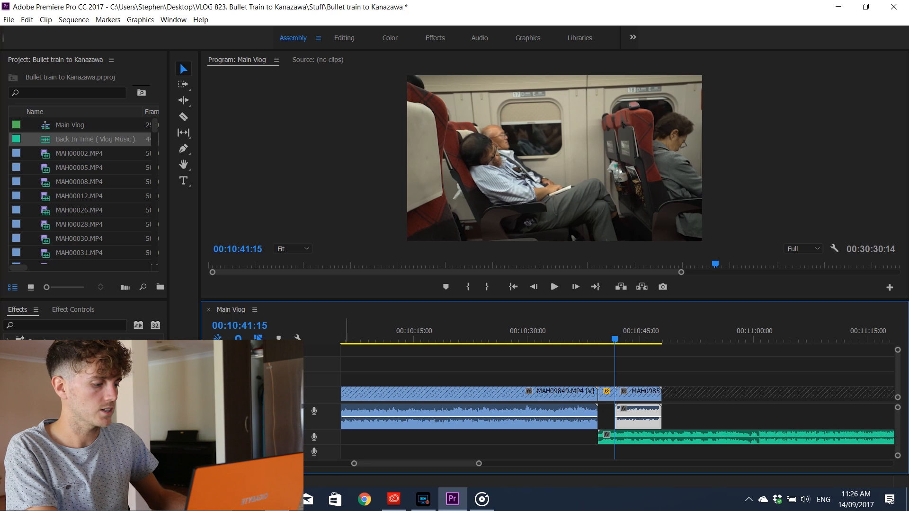
key("Delete")
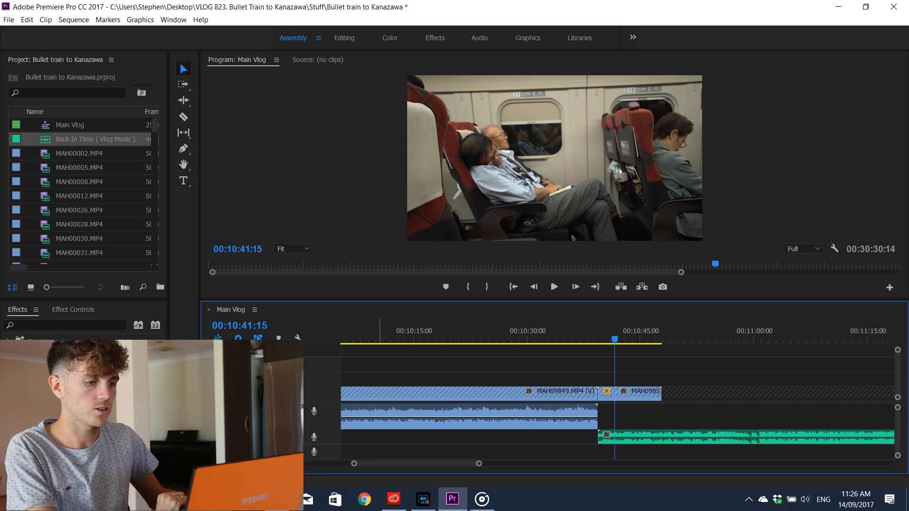
left_click(231, 394)
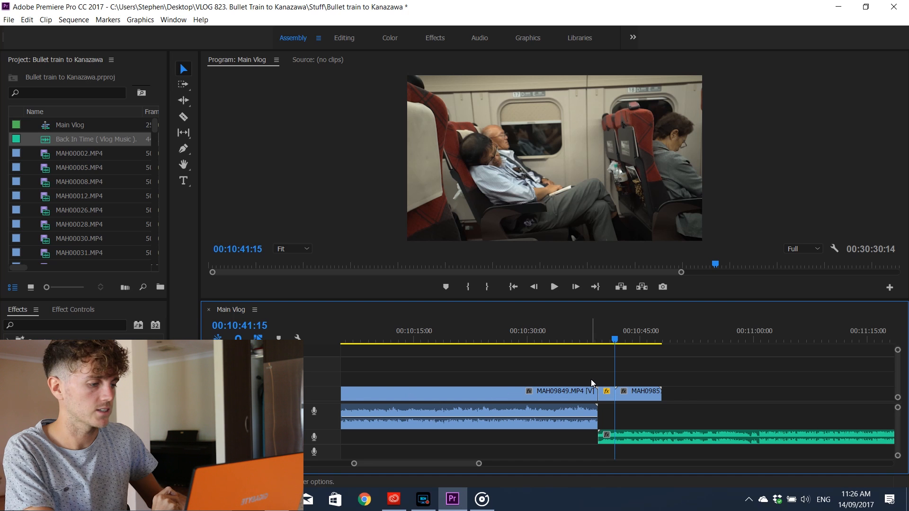
- Slow MAH09851.MP4 to 50% speed
right_click(623, 391)
right_click(650, 392)
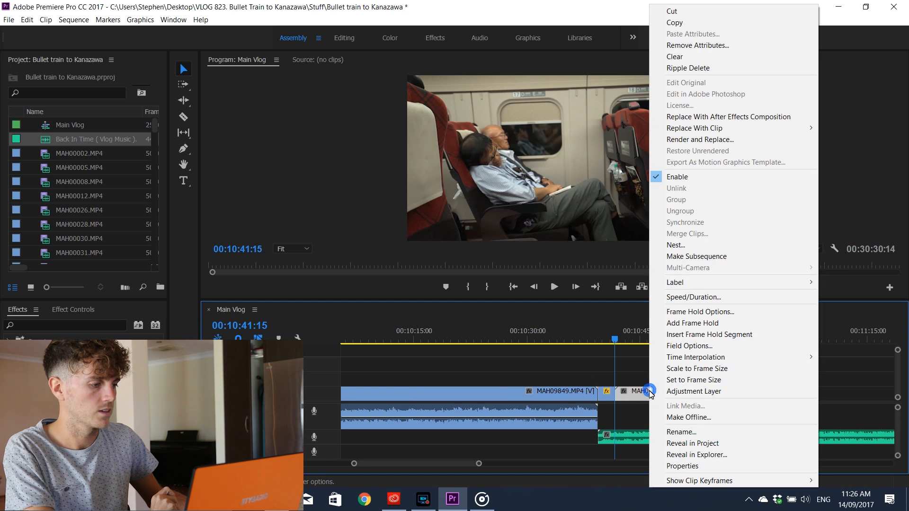
left_click(680, 296)
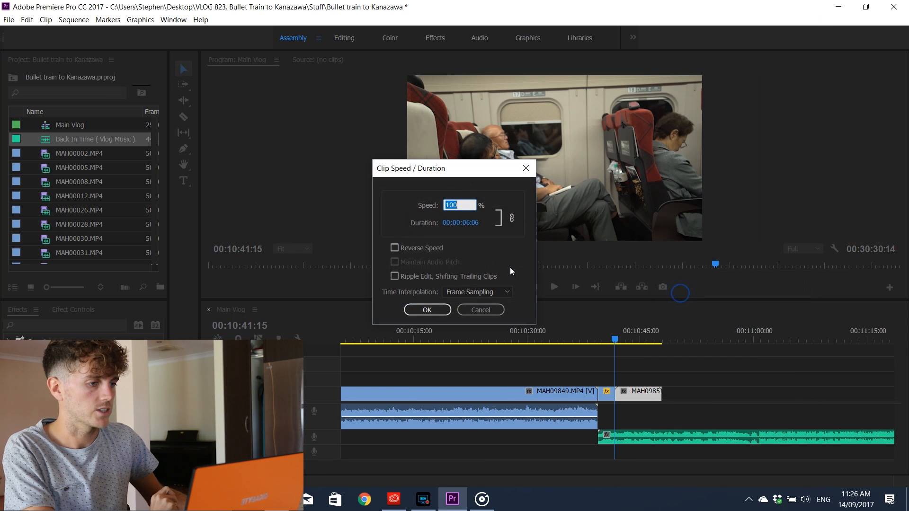
type("50")
key("Return")
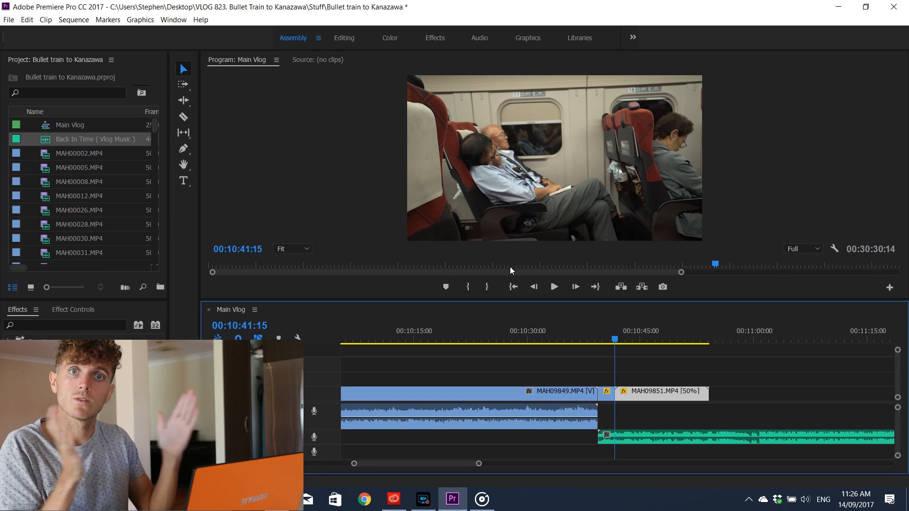
- Play into MAH09851.MP4, cut it at 00:10:44:23, remove the part before the cut and close the gap
left_click(613, 339)
key("=")
left_click(600, 337)
key("space")
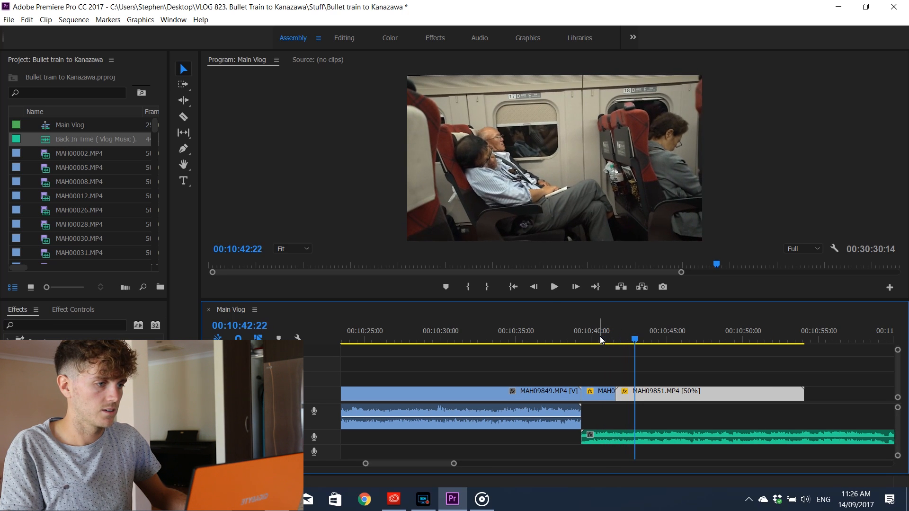
left_click(633, 340)
left_click_drag(632, 339, 666, 339)
key("c")
left_click(666, 393)
key("v")
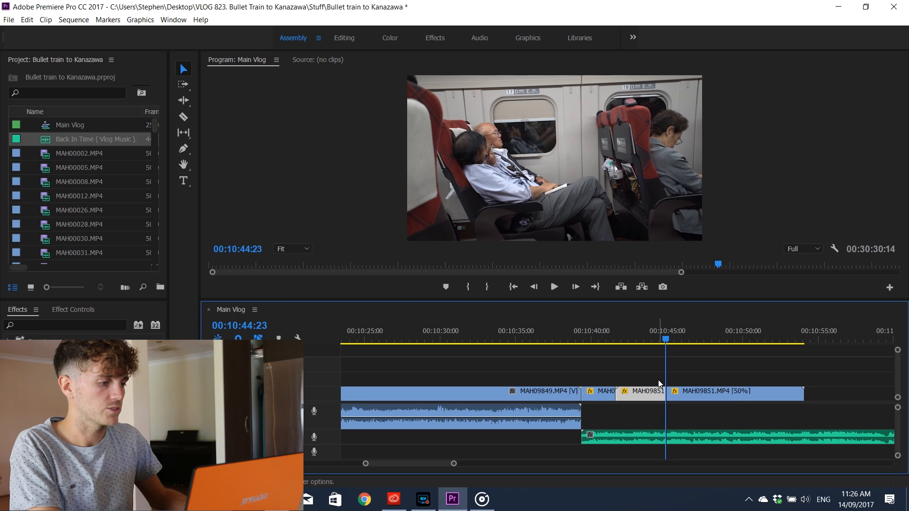
key("Delete")
left_click(641, 390)
key("Delete")
- Play MAH09851.MP4 with the music, cut it at about 00:10:44:10 and remove the part after the cut
left_click(604, 337)
key("space")
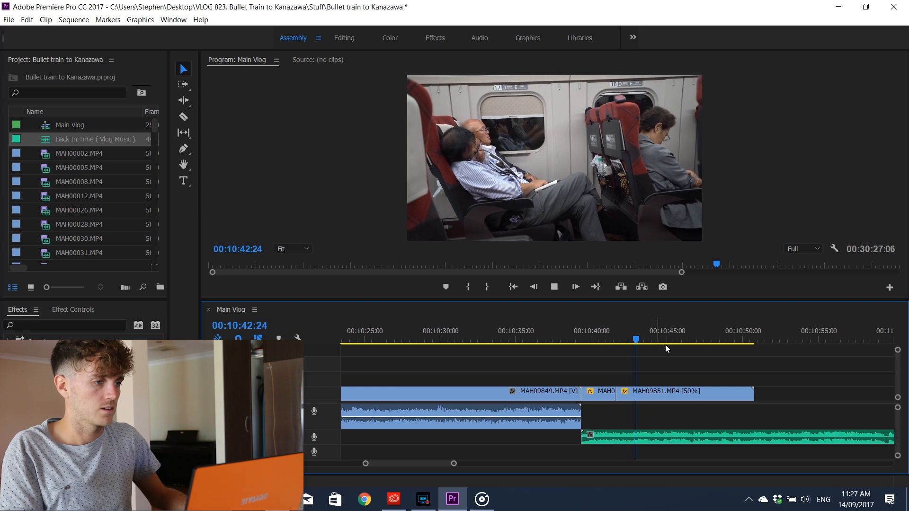
key("c")
left_click(662, 393)
key("v")
left_click(692, 394)
- Place the playhead in MAH09851.MP4 at 00:10:42:16 and look through the effects folders
left_click_drag(476, 333, 491, 350)
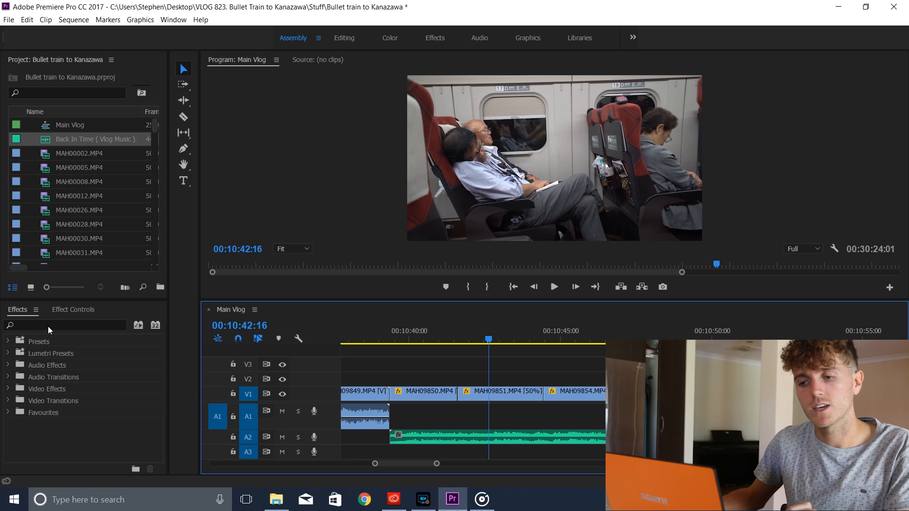
left_click(8, 354)
left_click(8, 355)
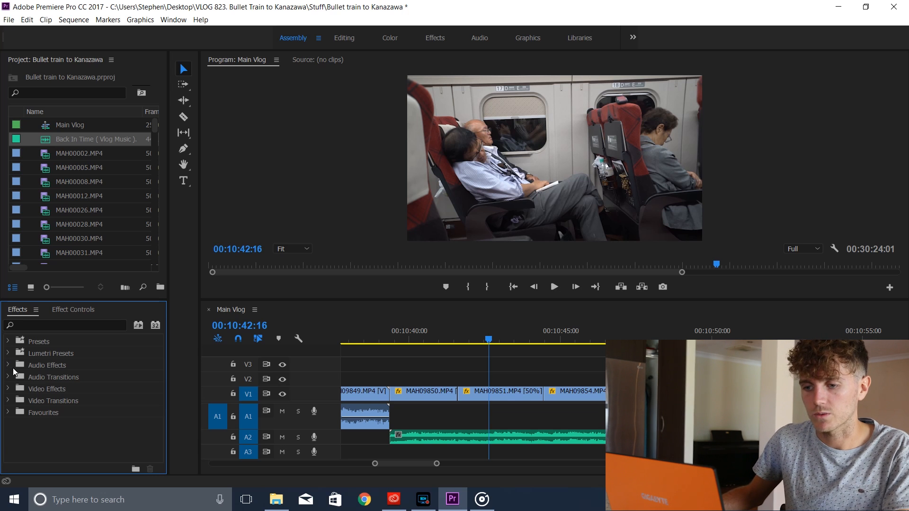
double_click(10, 377)
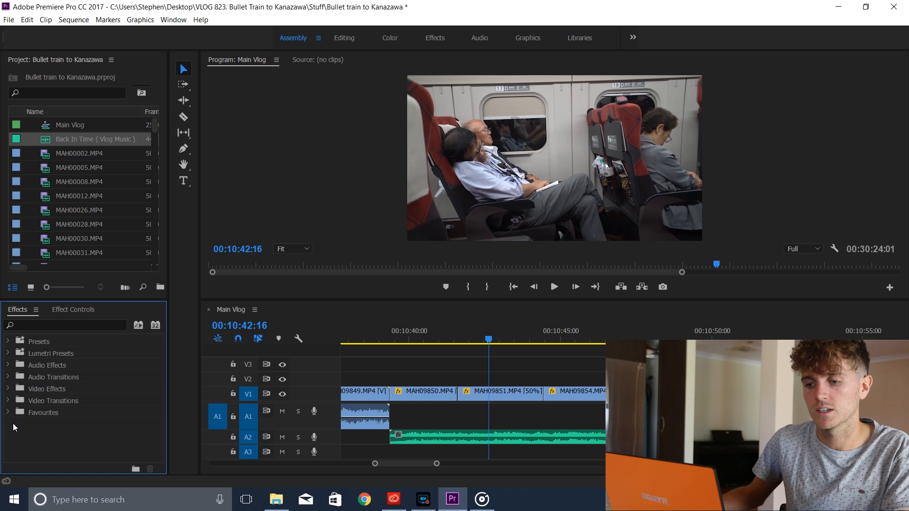
- Create a custom effects bin named sasda
left_click(139, 467)
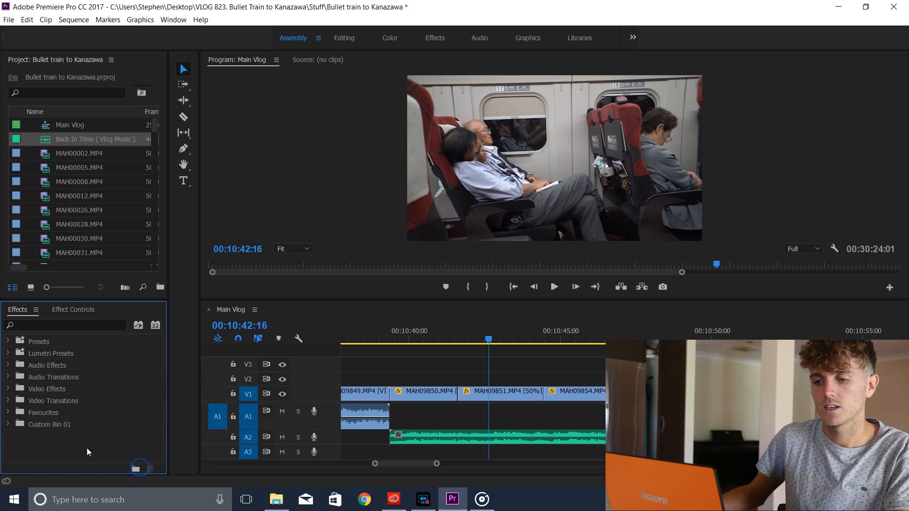
left_click(42, 423)
left_click(44, 424)
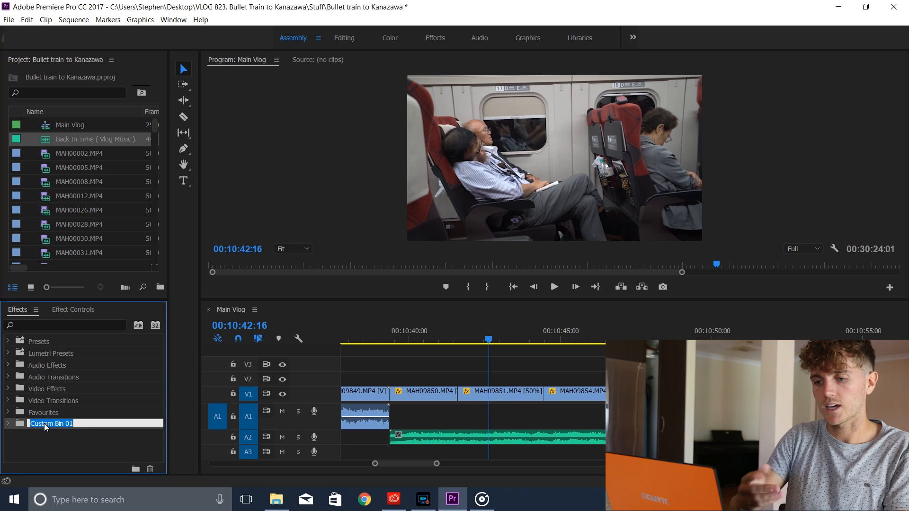
type("sasda")
left_click(76, 441)
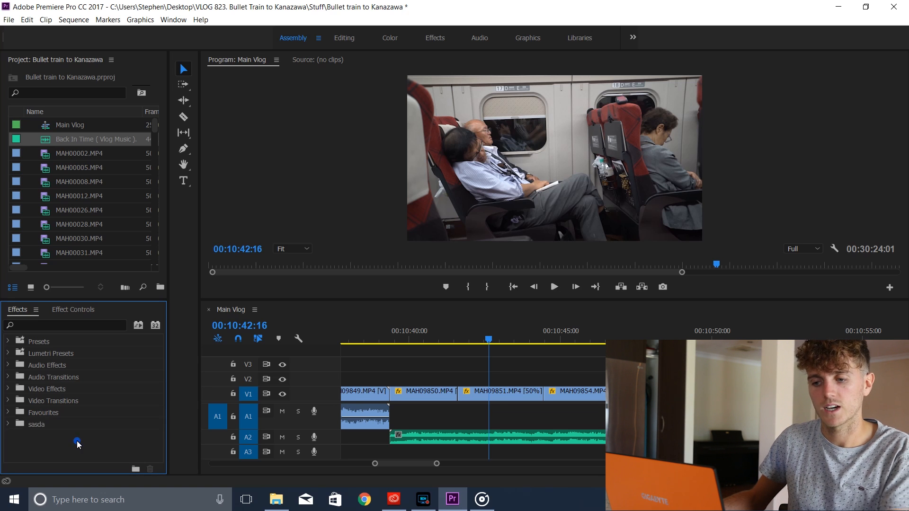
- Delete the custom effects bin sasda
left_click(30, 427)
key("Delete")
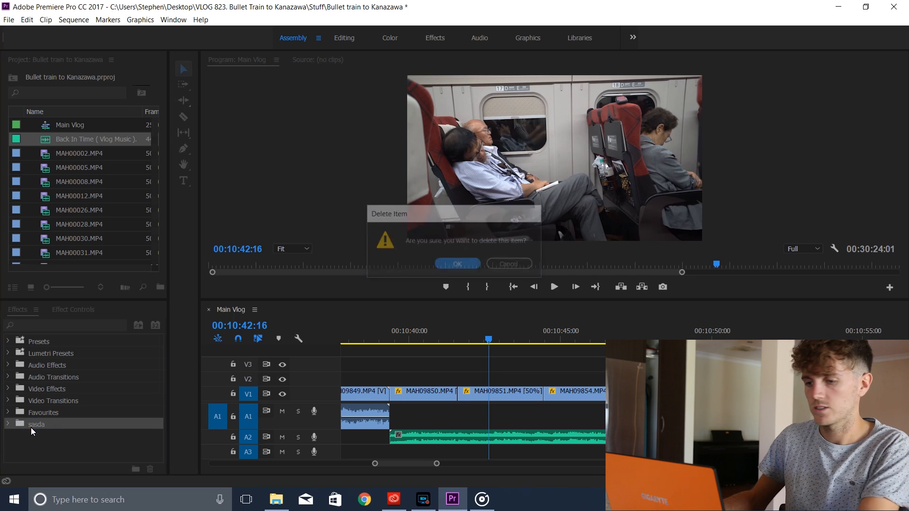
left_click(458, 264)
- Try Warp Stabilizer from the Favourites bin directly on the slowed MAH09851.MP4 and undo it
left_click(8, 412)
scroll(85, 407, "down", 2)
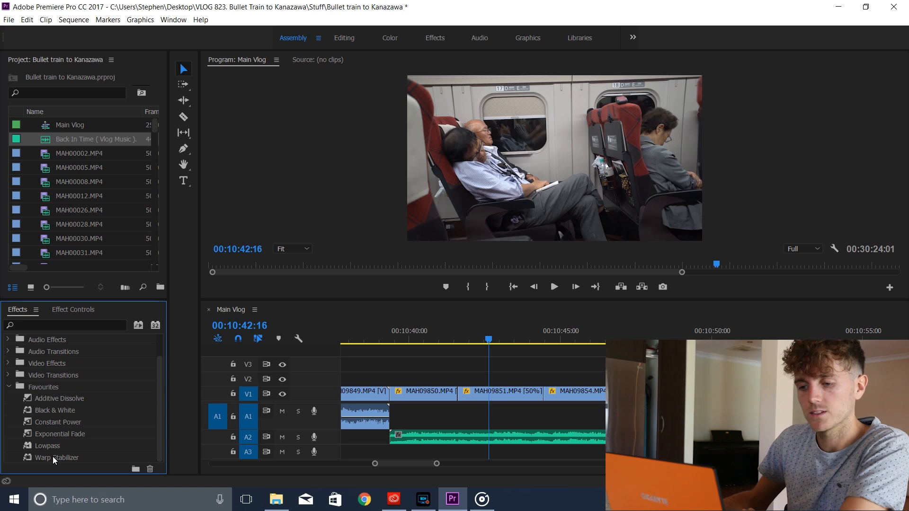
left_click_drag(52, 456, 495, 398)
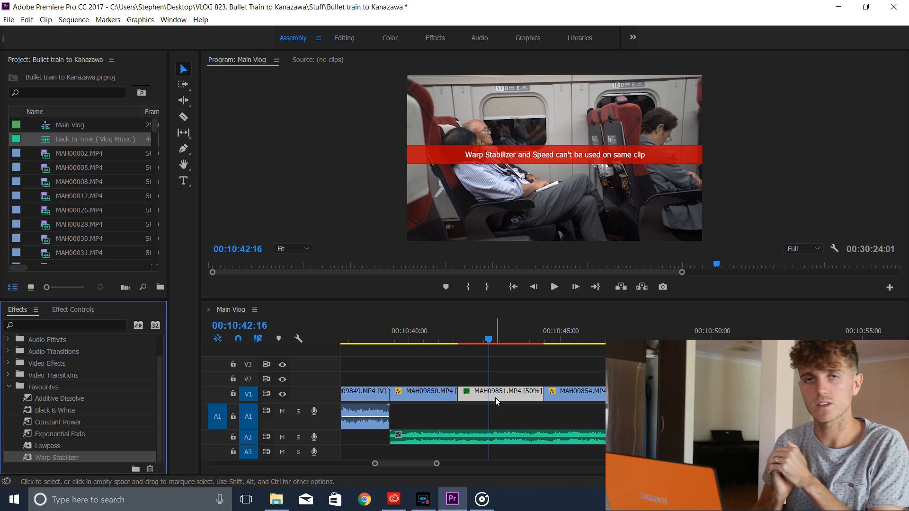
key("ctrl+z")
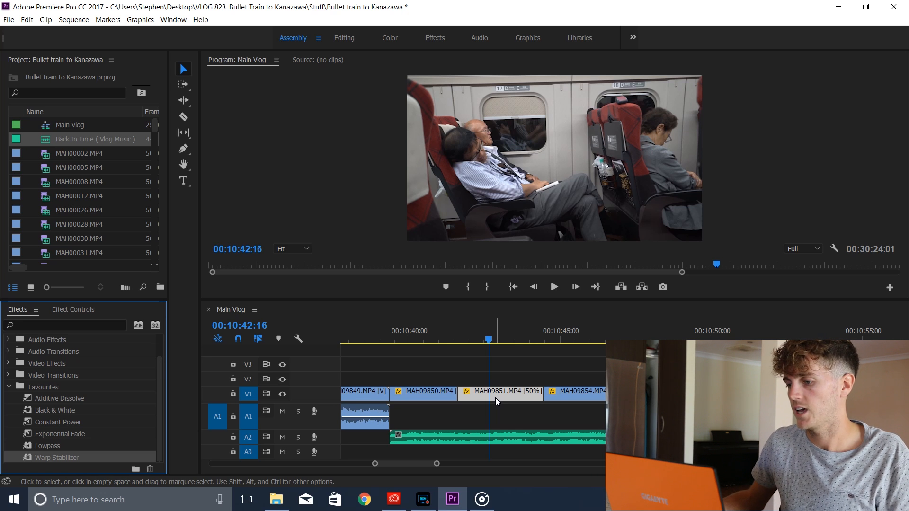
- Nest the slowed MAH09851.MP4 clip into a sequence named Man sleeping on train
right_click(495, 398)
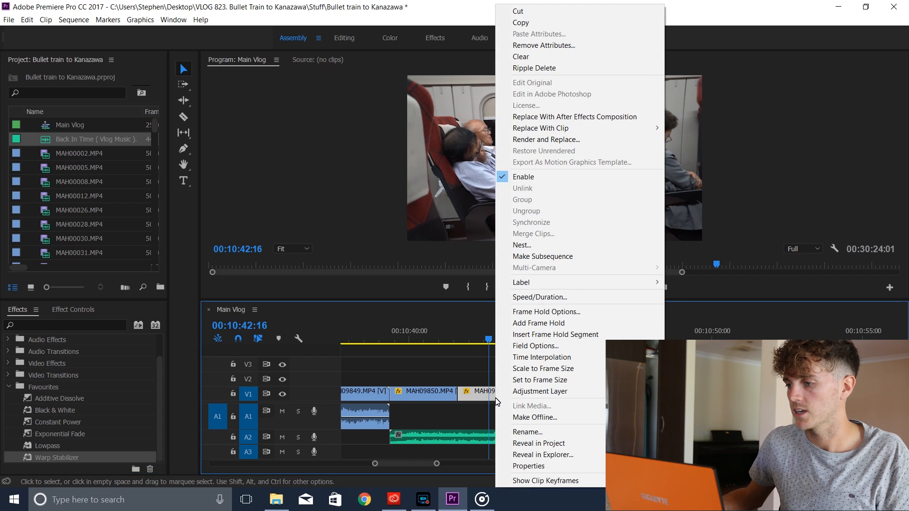
left_click(533, 245)
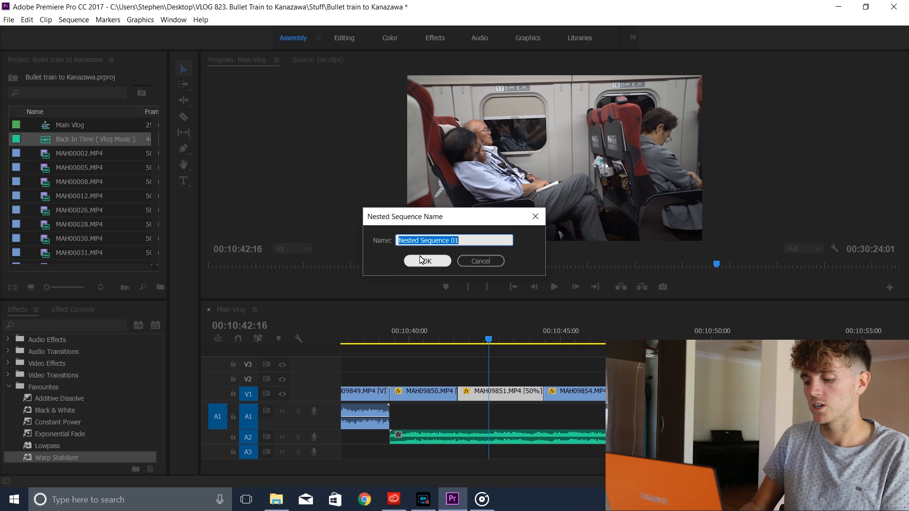
type("Man s")
key("BackSpace")
key("BackSpace")
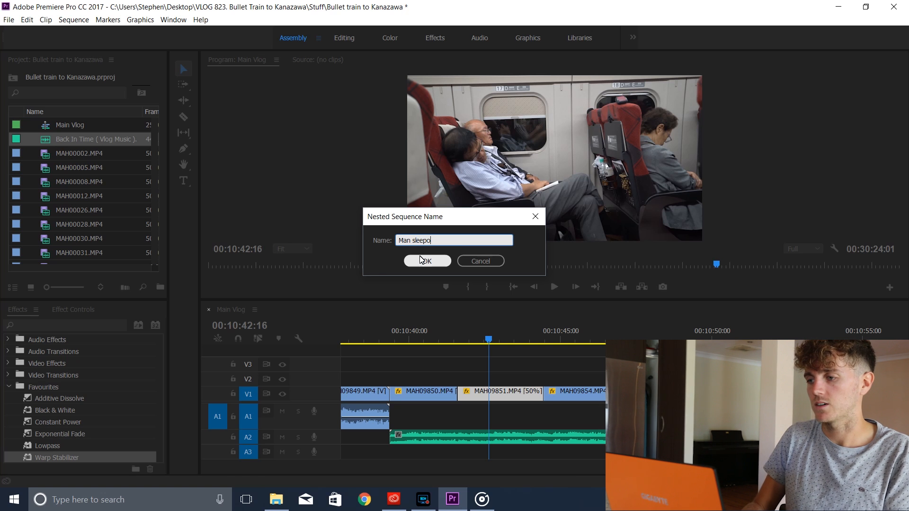
type("ing on train")
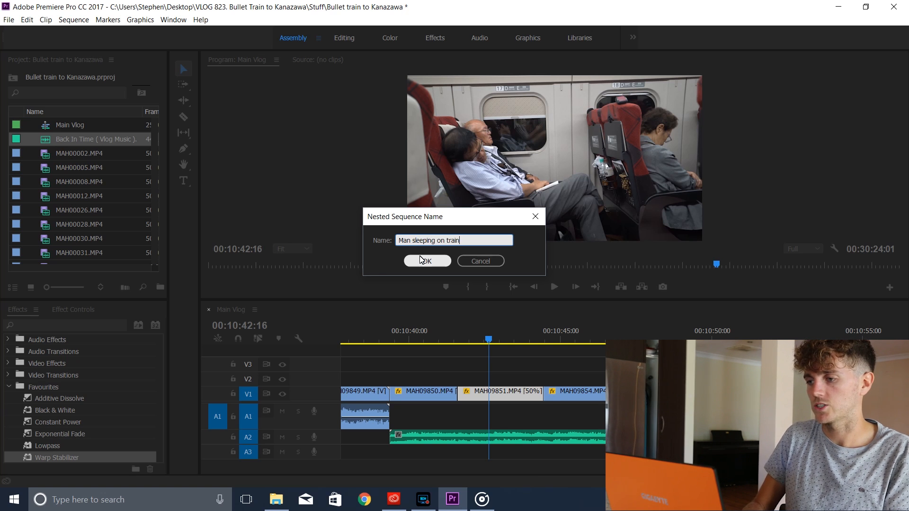
left_click(422, 259)
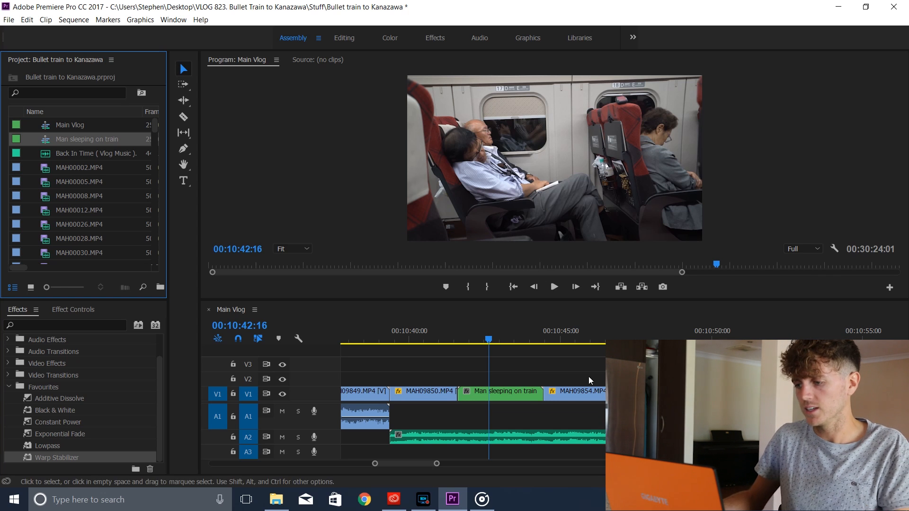
- Apply Warp Stabilizer from the Favourites bin to the nested Man sleeping on train clip
left_click(524, 392)
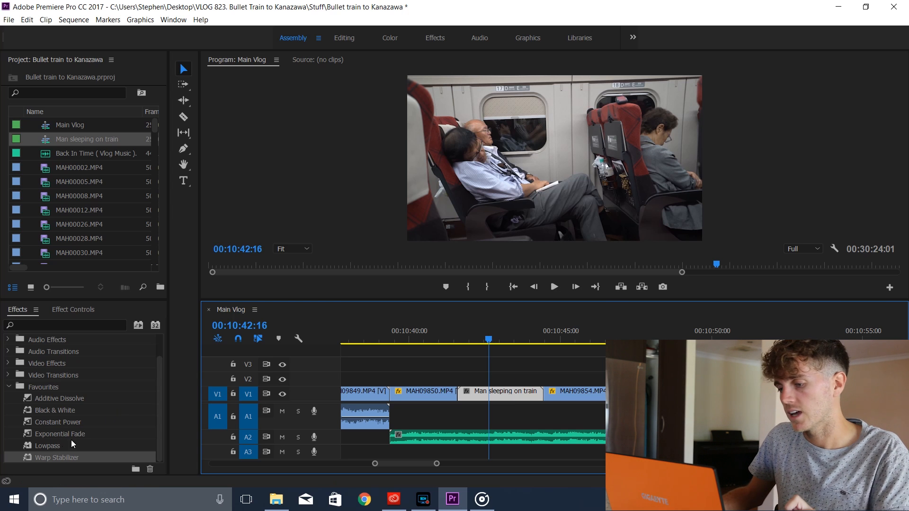
left_click_drag(50, 459, 512, 393)
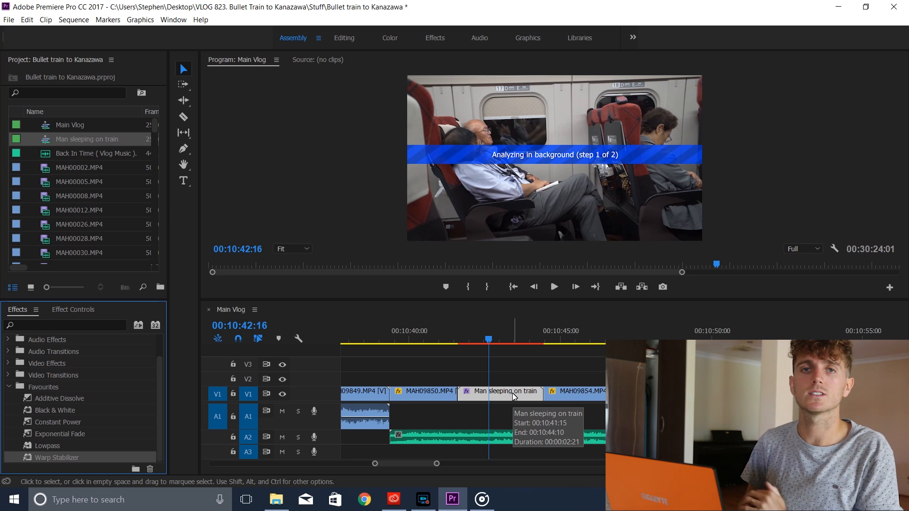
key("equal")
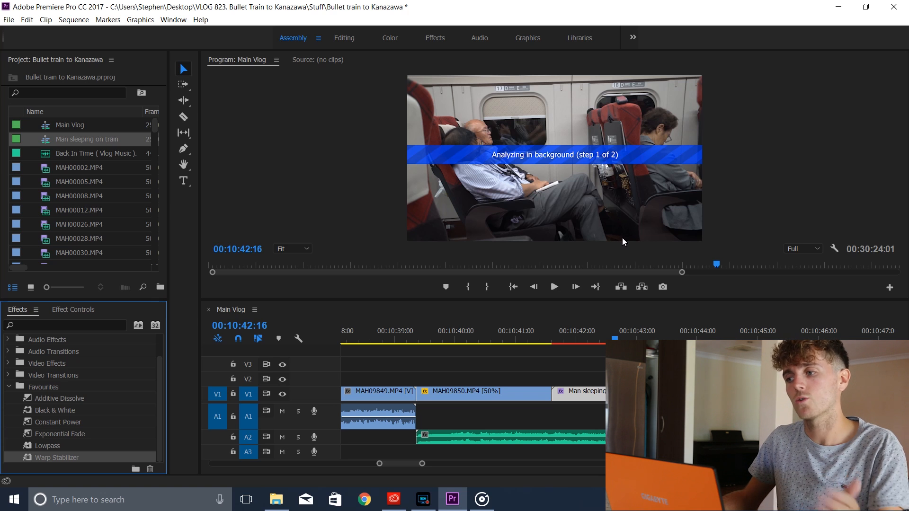
- Play back the stabilized Man sleeping on train clip from 00:10:39:17 and scrub to 00:10:44:01, with its effect settings shown
left_click(73, 309)
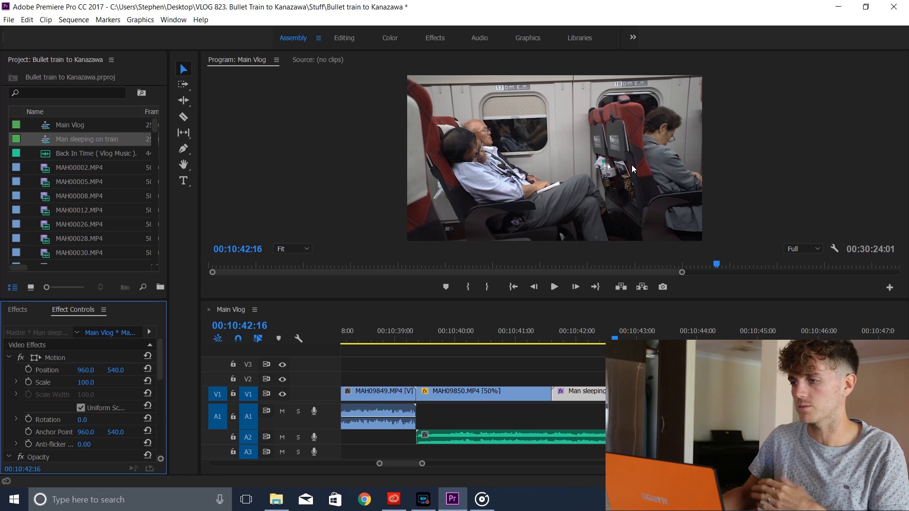
left_click(436, 340)
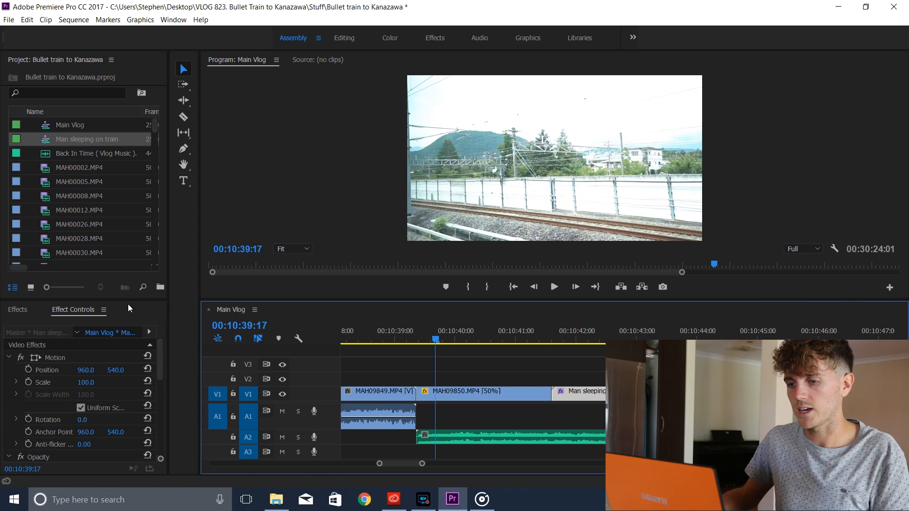
left_click_drag(122, 299, 120, 255)
key("space")
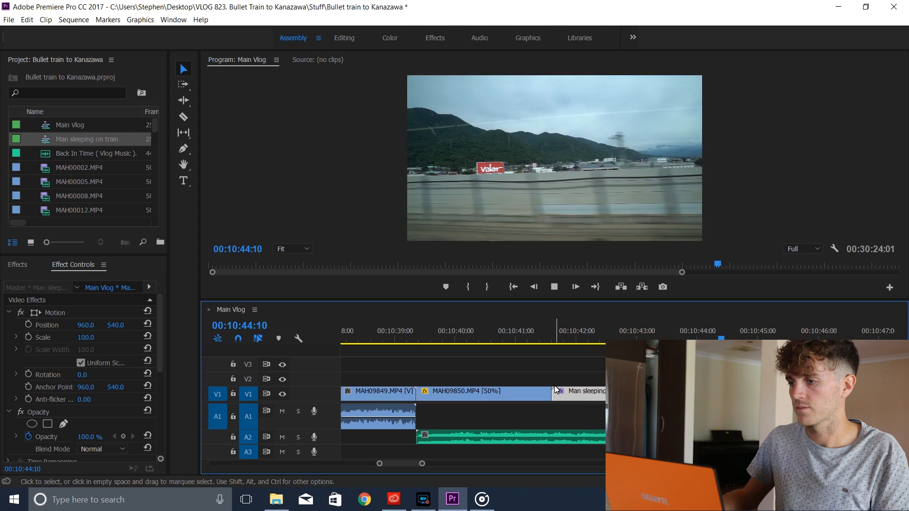
left_click_drag(613, 332, 699, 308)
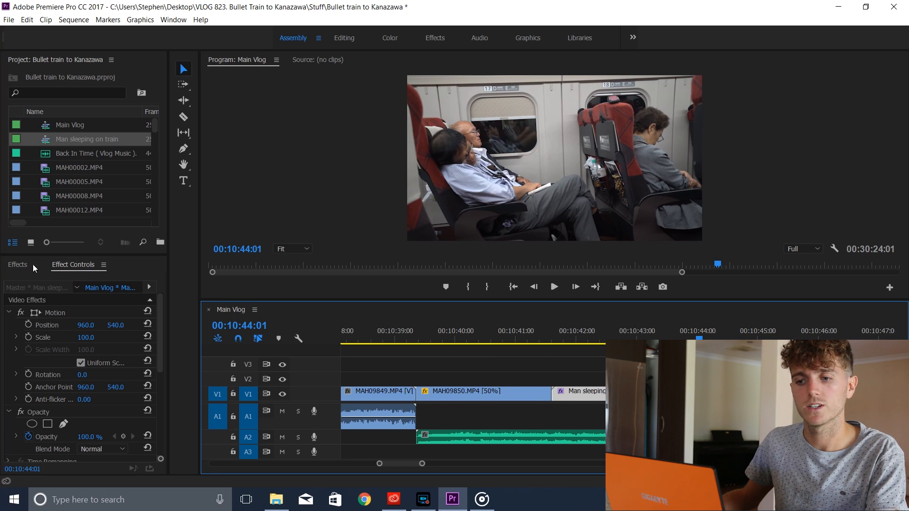
- Set the Warp Stabilizer smoothness of the Man sleeping on train clip to 10%
left_click(18, 265)
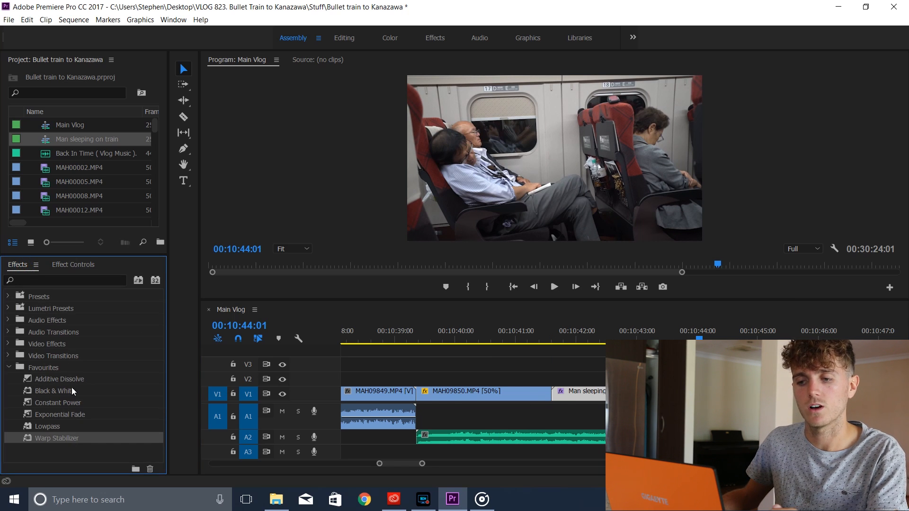
left_click(74, 270)
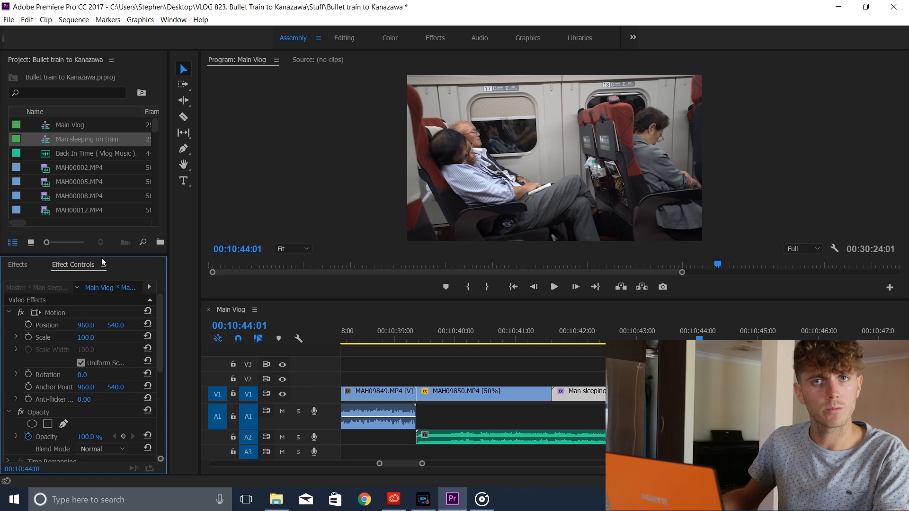
left_click_drag(105, 262, 108, 229)
left_click_drag(158, 286, 160, 355)
scroll(129, 353, "down", 1)
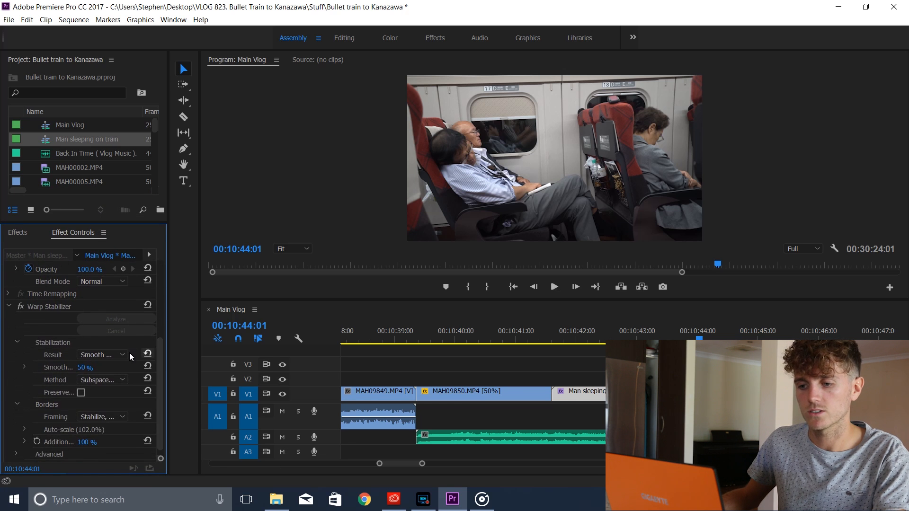
left_click(84, 369)
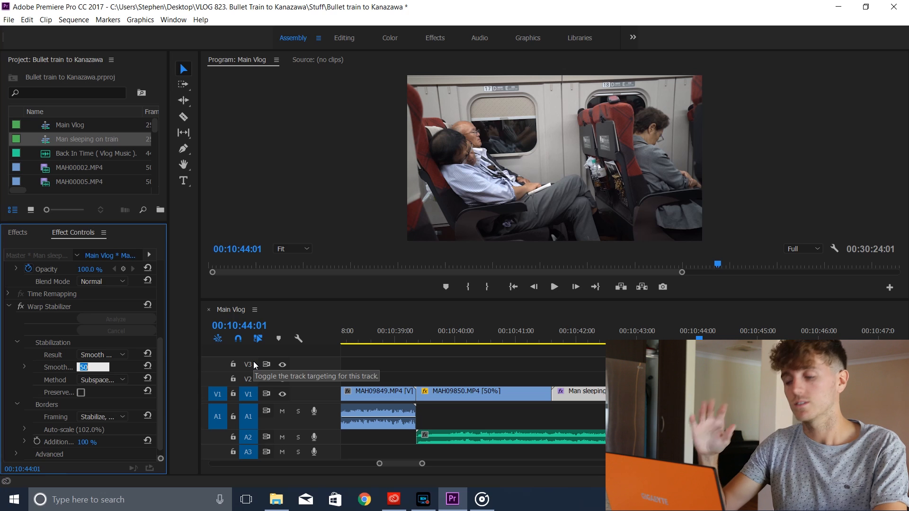
type("10")
key("Return")
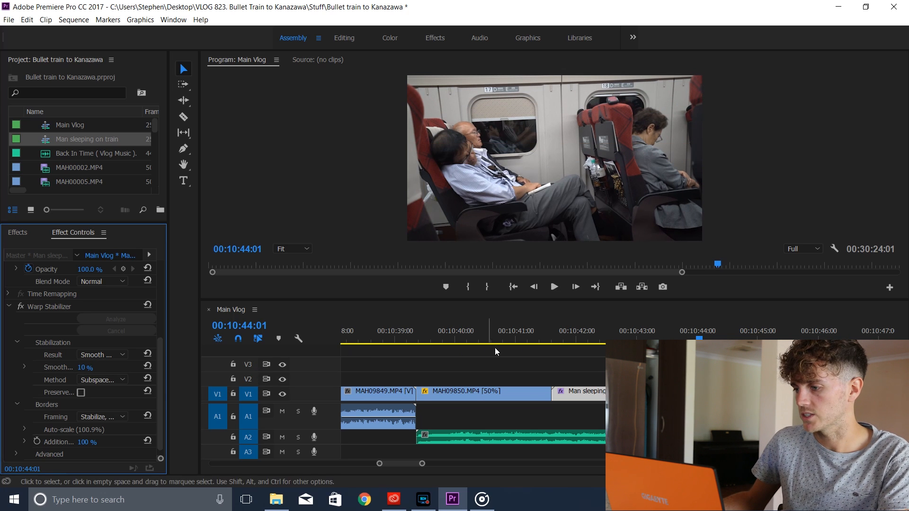
- Review the stabilized Man sleeping on train clip and play on through MAH09854.MP4 into MAH09891.MP4
left_click(532, 342)
key("space")
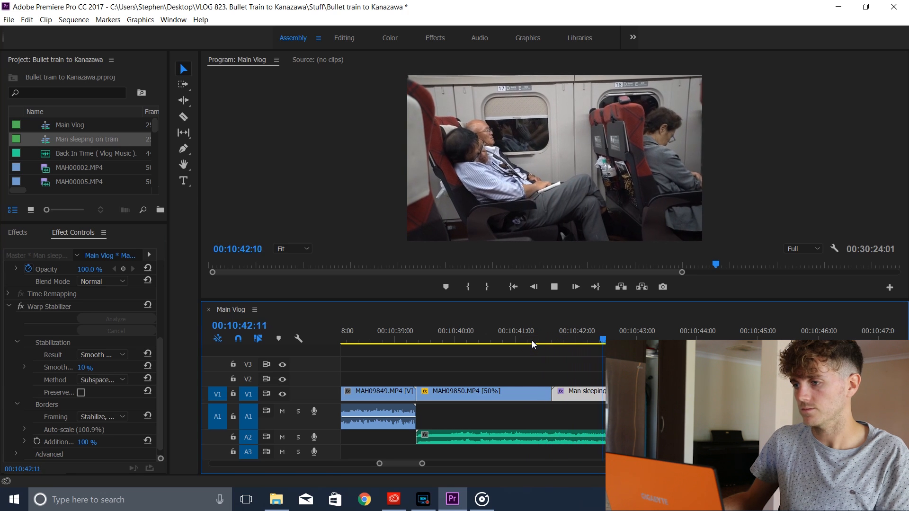
key("space")
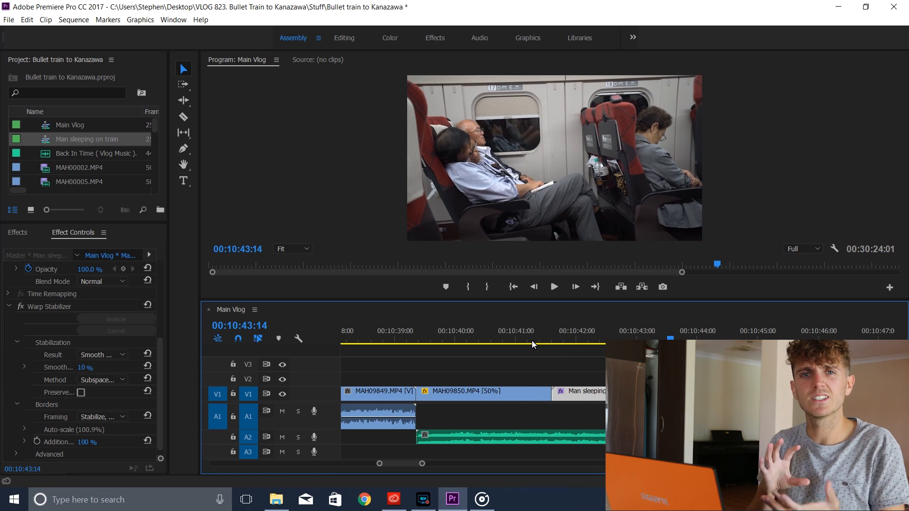
key("space")
key("space")
mouse_move(733, 336)
left_mouse_down()
mouse_move(784, 338)
mouse_move(726, 340)
left_mouse_up()
key("space")
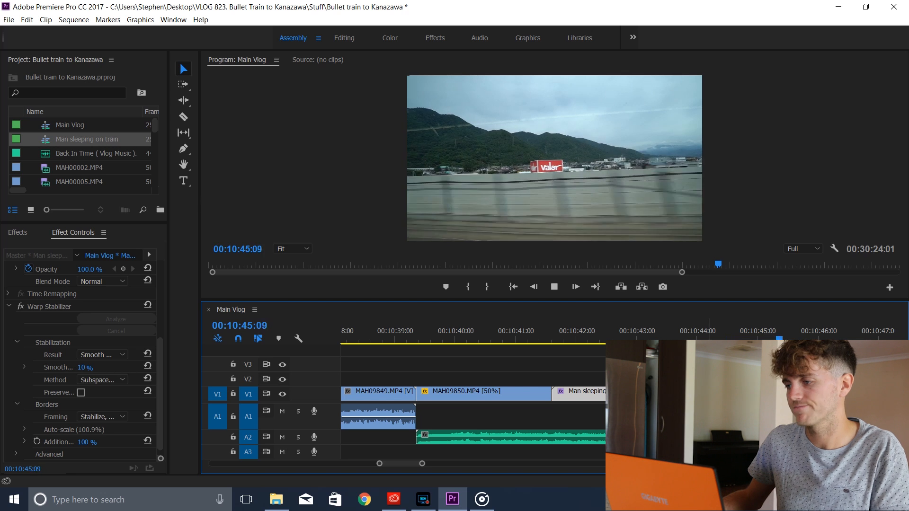
key("space")
key("minus")
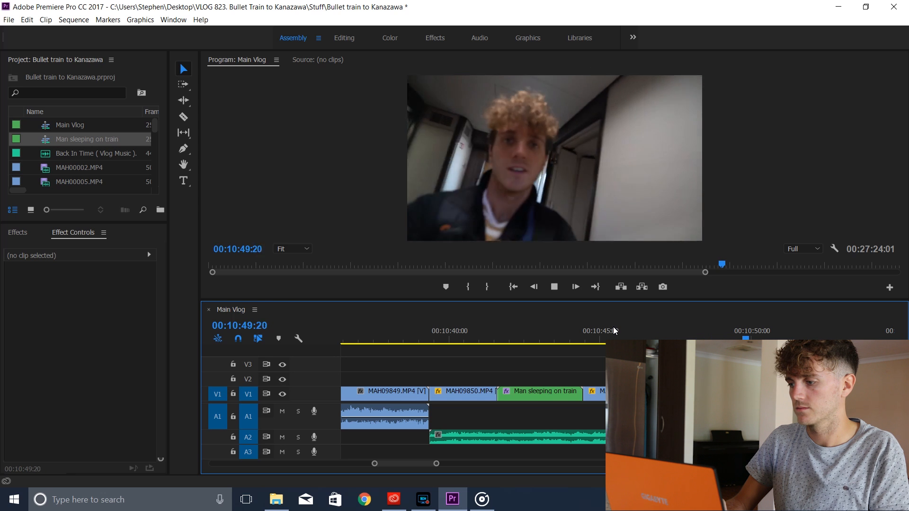
key("space")
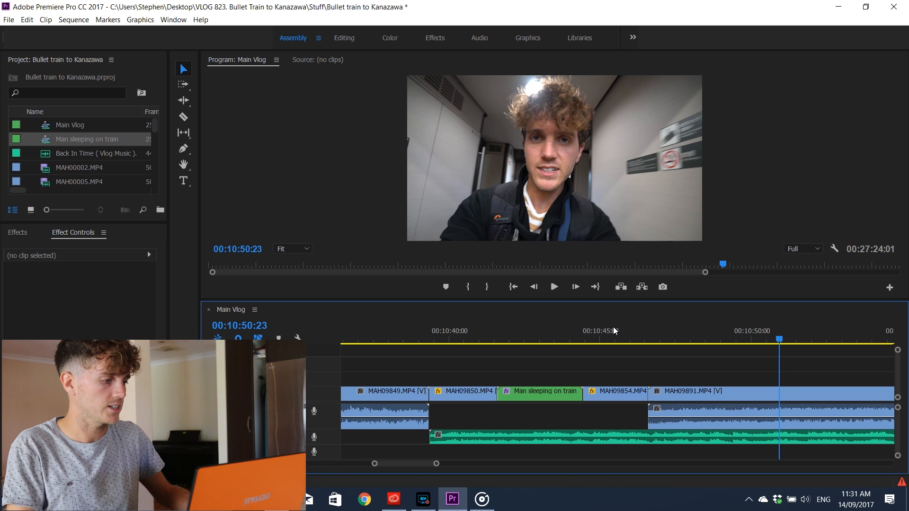
- Split MAH09891.MP4 at about 00:10:49:24 and ripple delete the piece between its first cut and this one
left_click_drag(716, 340, 749, 342)
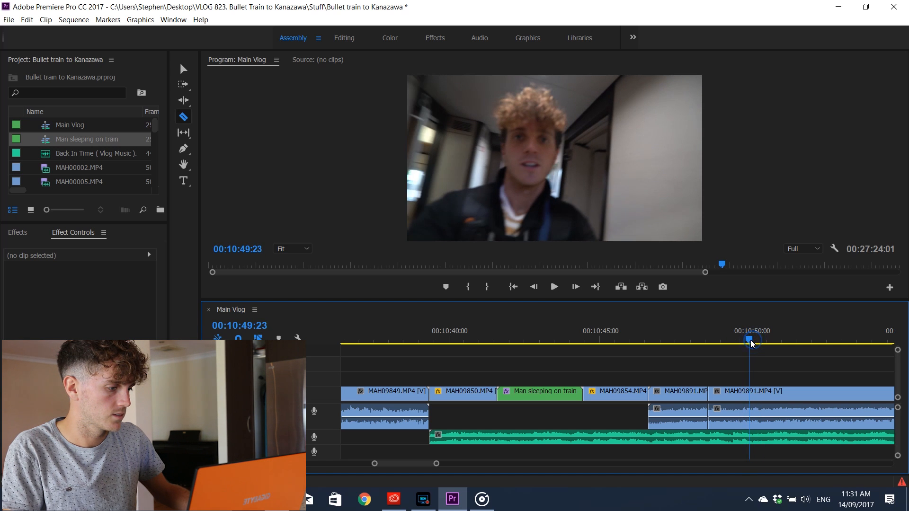
left_click(750, 395)
key("v")
left_click(732, 393)
key("shift+Delete")
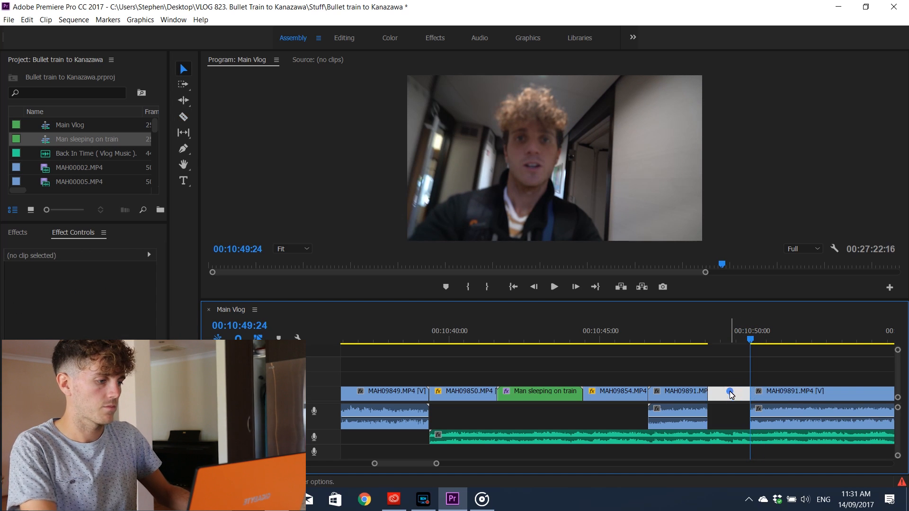
- Play back the transition from MAH09854.MP4 into the shortened MAH09891.MP4, stopping at 00:10:47:12
left_click(641, 331)
key("space")
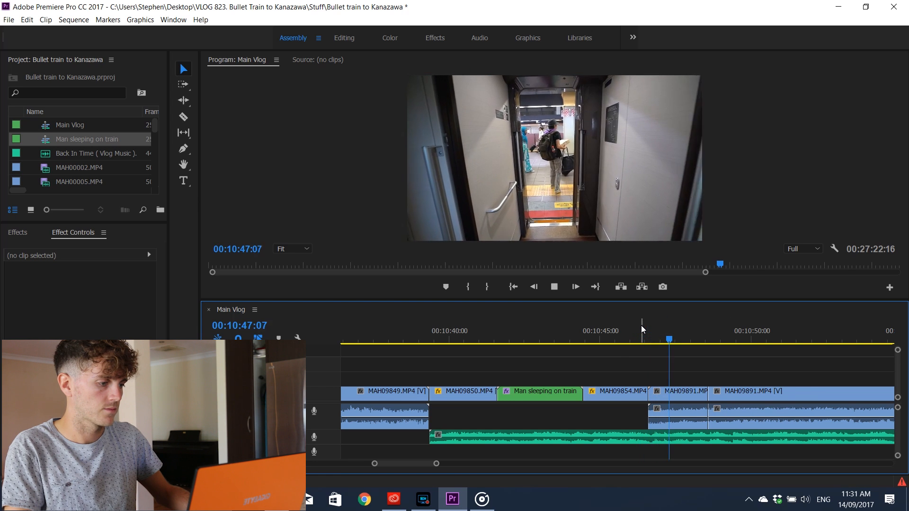
left_click(622, 321)
key("space")
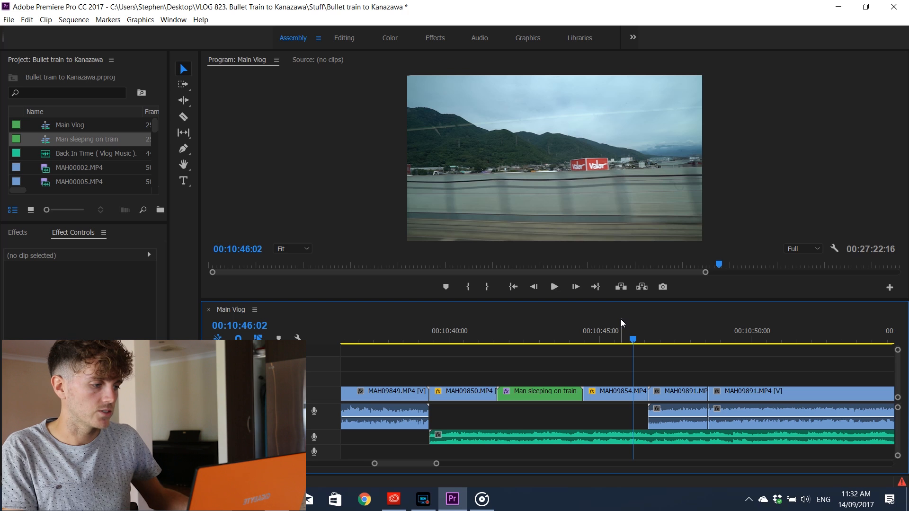
key("space")
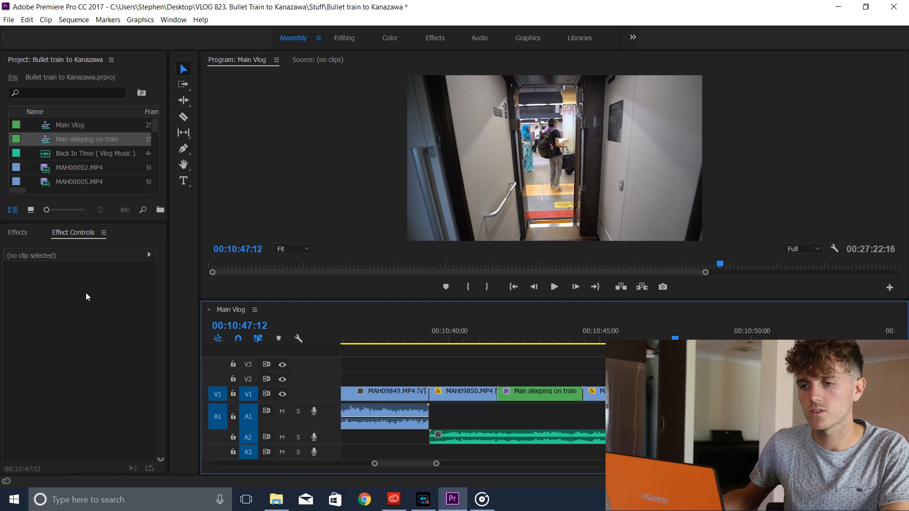
- Apply an Exponential Fade from the Favourites bin to the start of the first MAH09891.MP4 piece's audio
left_click(24, 232)
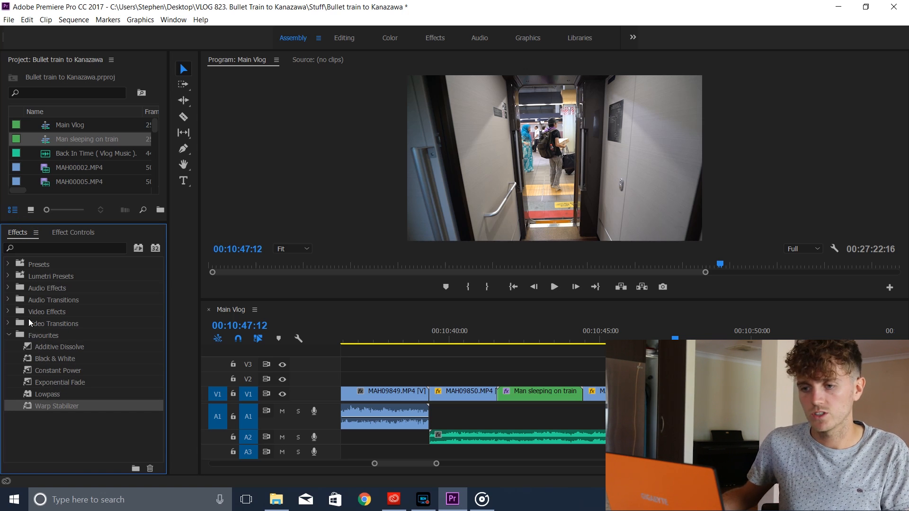
left_click(9, 299)
left_click(14, 311)
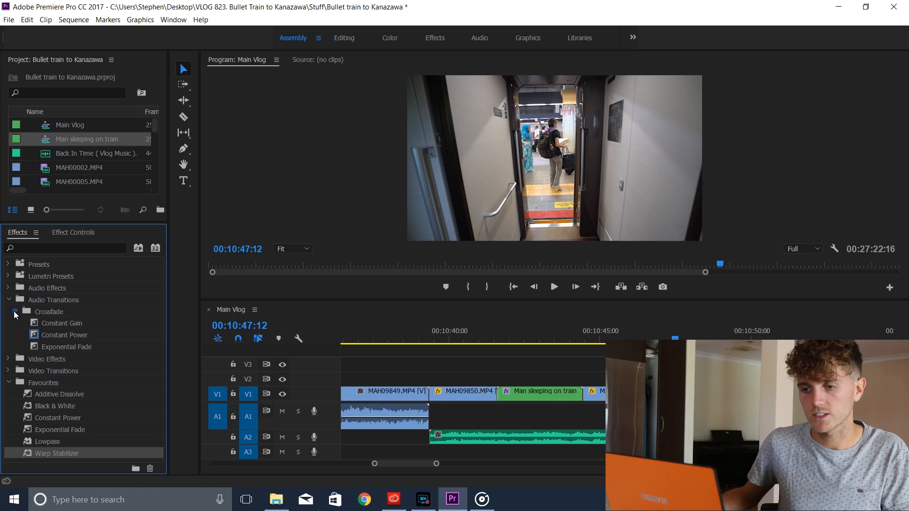
left_click(8, 300)
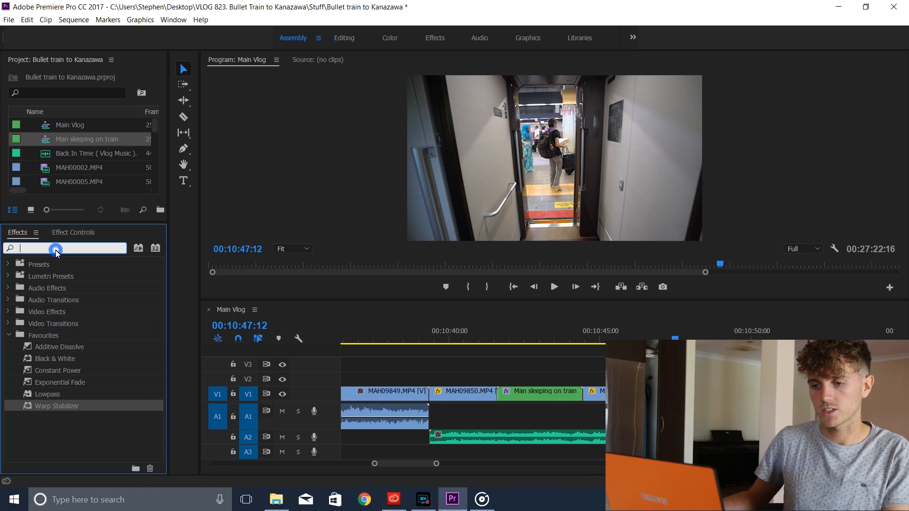
left_click(60, 382)
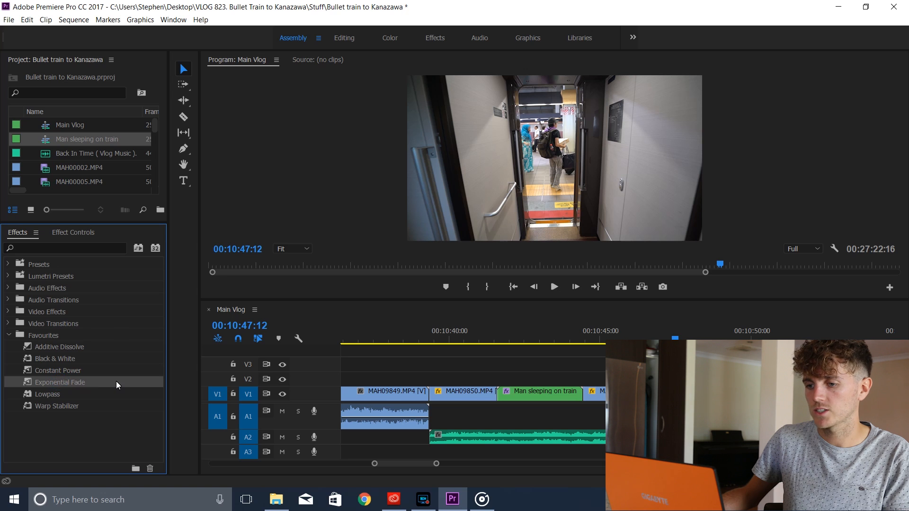
left_click_drag(121, 381, 502, 410)
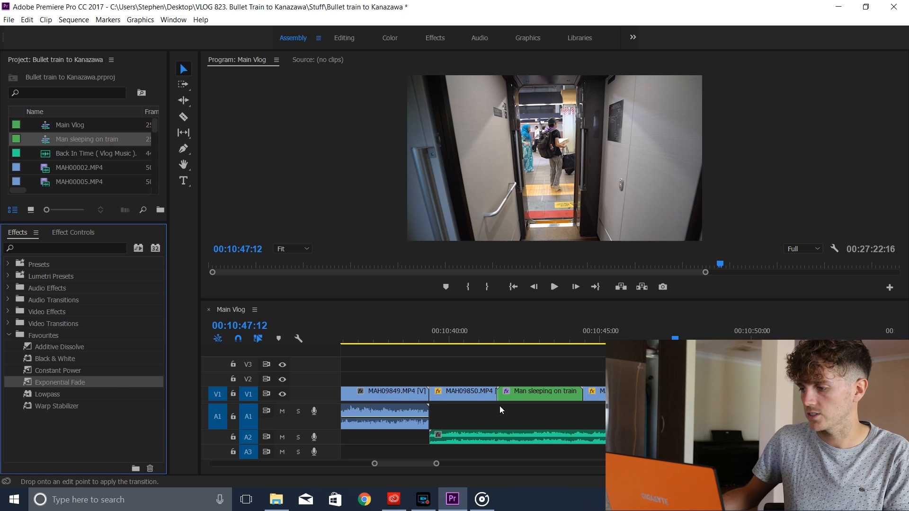
left_click_drag(653, 416, 656, 416)
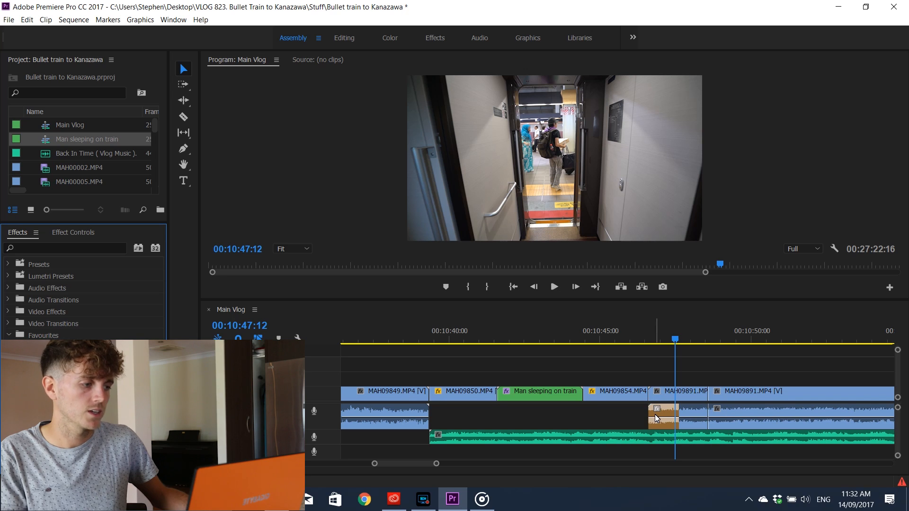
- Shorten the Exponential Fade at the start of MAH09891.MP4's audio to a duration of 00:00:00:07
key("equal")
key("equal")
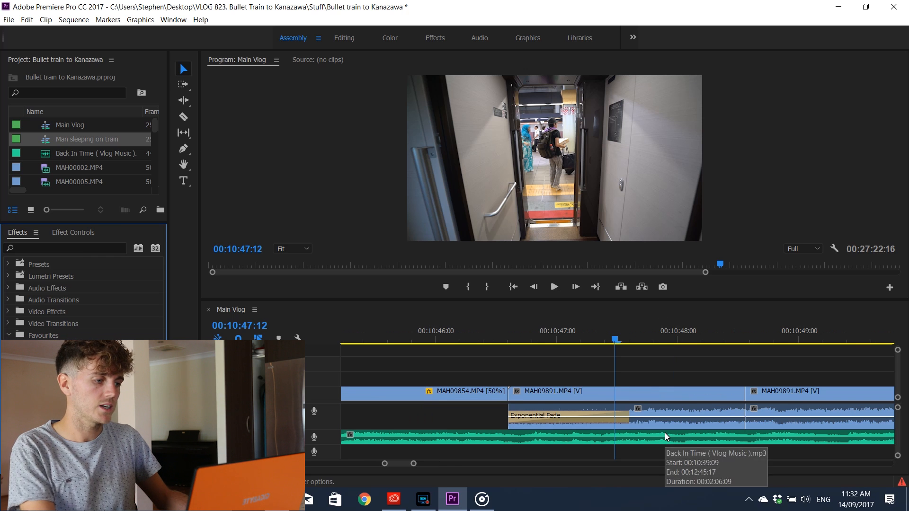
left_click_drag(628, 414, 541, 415)
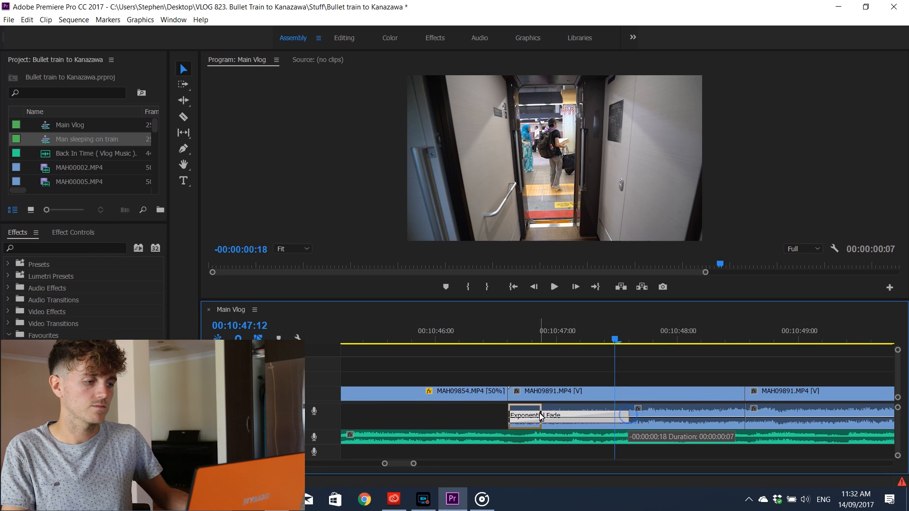
- Lengthen the Exponential Fade at the start of MAH09891.MP4's audio so it ends at about 00:10:47:20, and play it back
left_click_drag(627, 402, 655, 406)
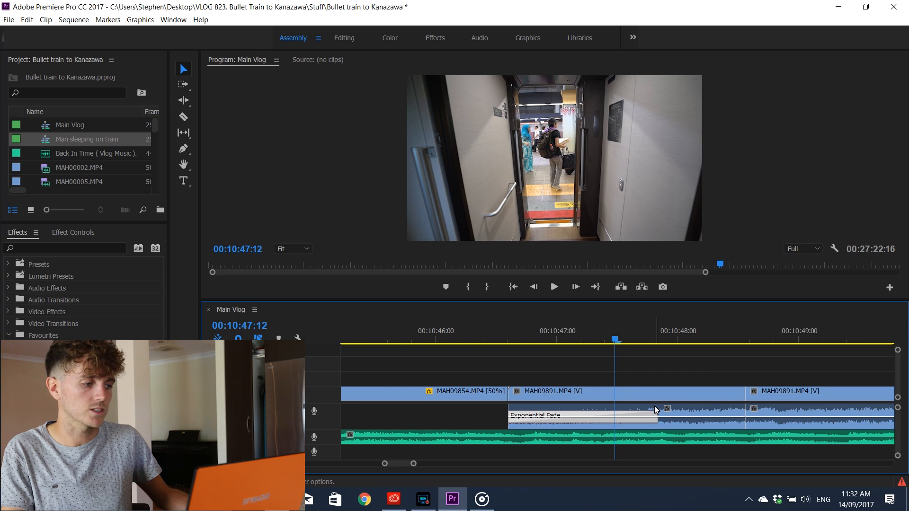
key("minus")
key("minus")
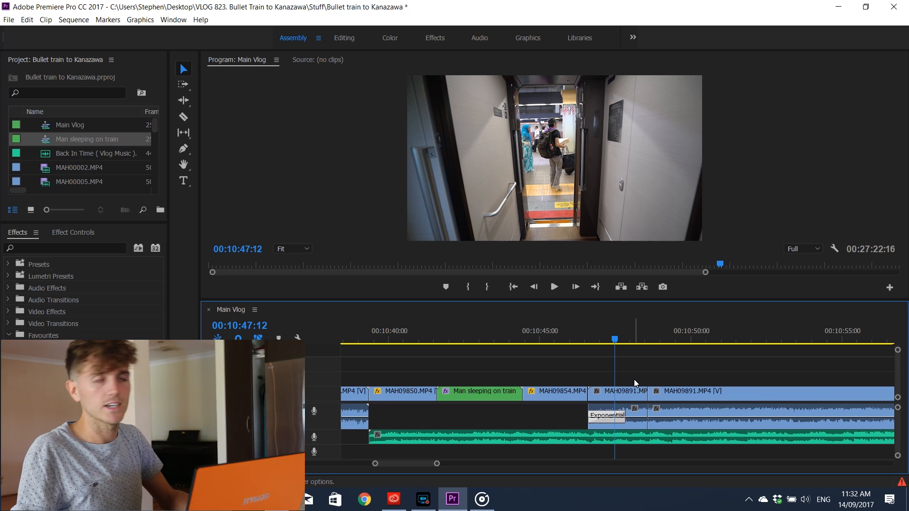
key("space")
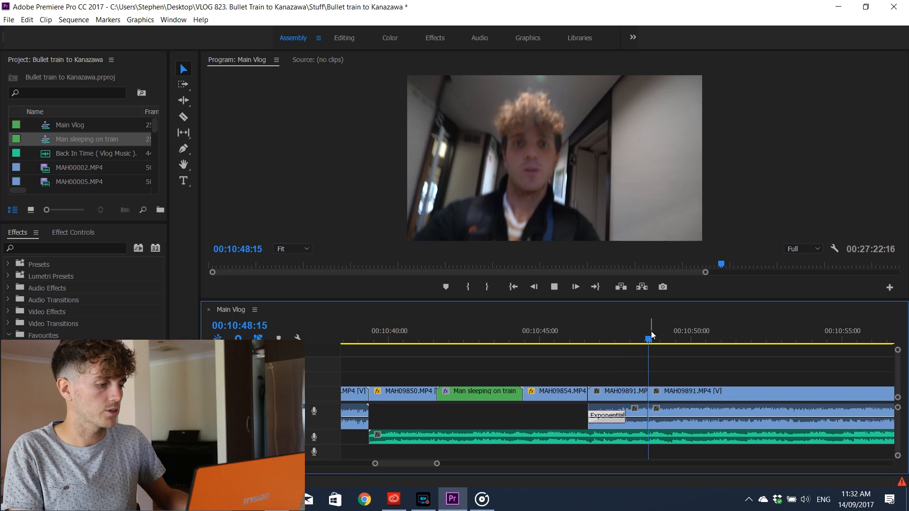
- Split the Back In Time music at 00:10:48:24 and delete the part after the cut
left_click_drag(651, 334, 661, 339)
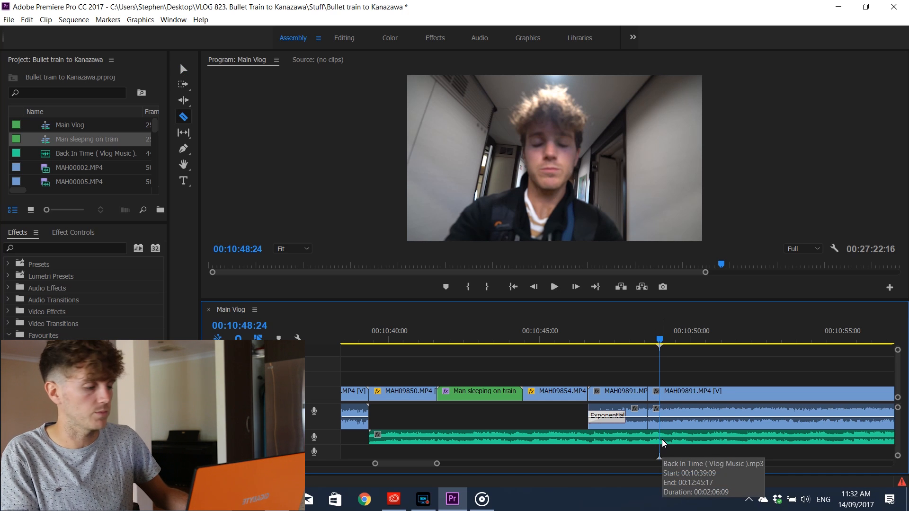
left_click(664, 443)
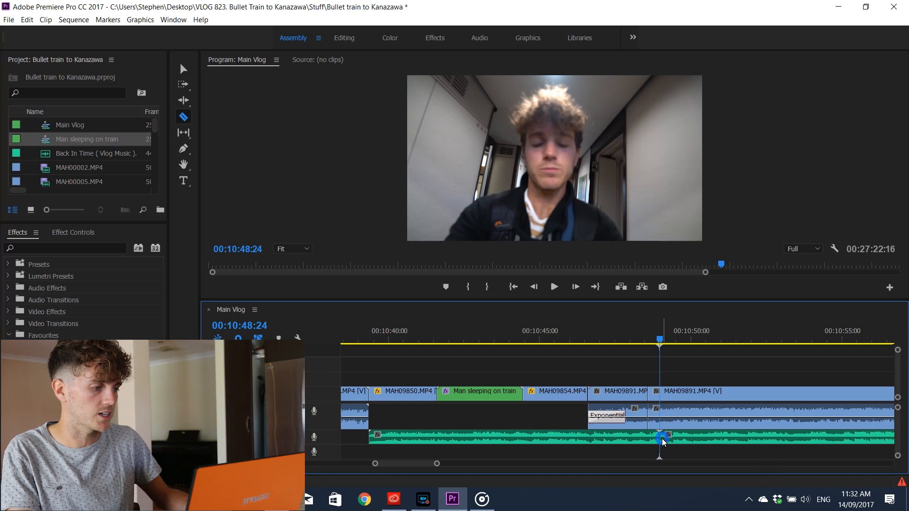
key("v")
left_click(701, 435)
key("Delete")
- Apply an Exponential Fade from the Favourites bin to the end of the Back In Time music, lengthen it and play it back
left_click_drag(57, 359, 526, 434)
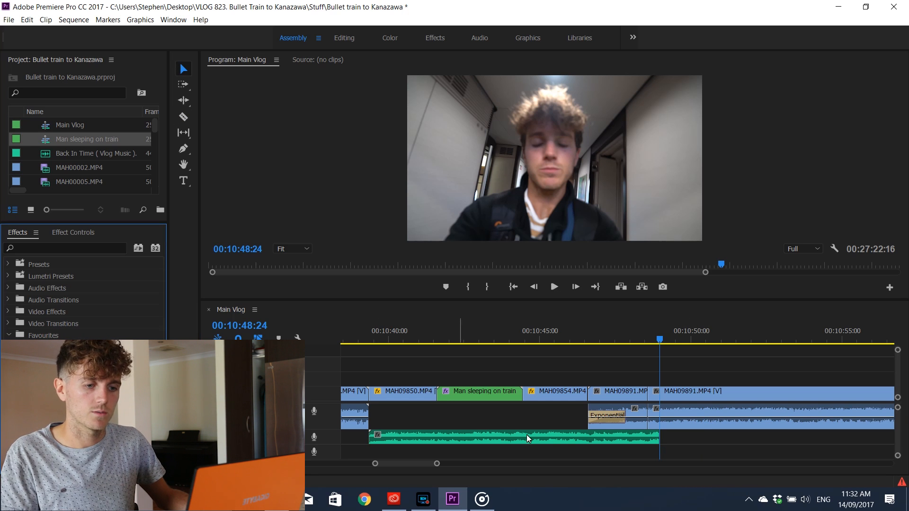
left_click_drag(632, 442, 595, 443)
left_click_drag(587, 339, 346, 347)
key("space")
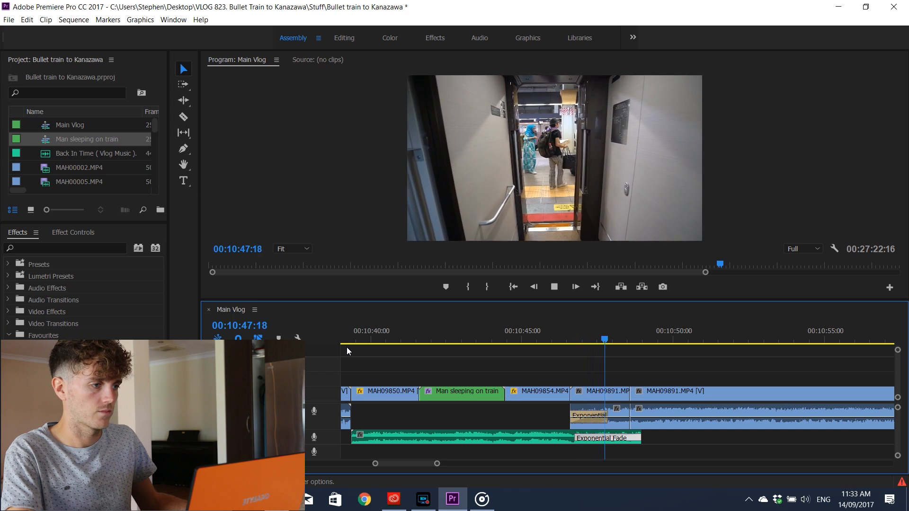
key("space")
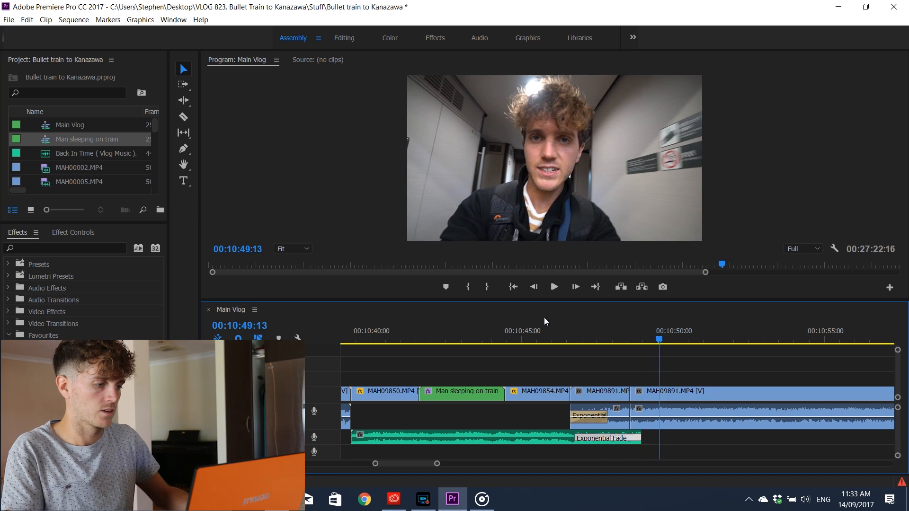
- Extend the faded end of the Back In Time music to about 00:10:49:24 and play back the transition from 00:10:46:10
left_click_drag(644, 441, 671, 441)
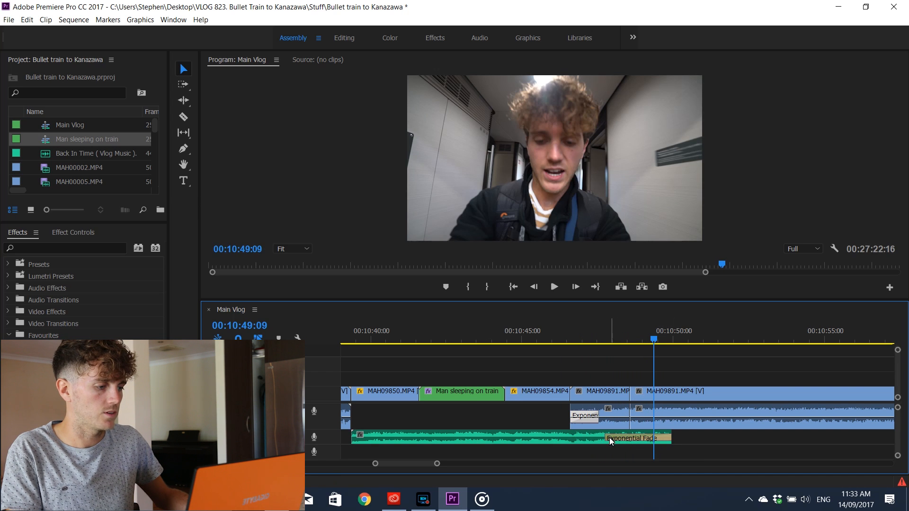
left_click(565, 340)
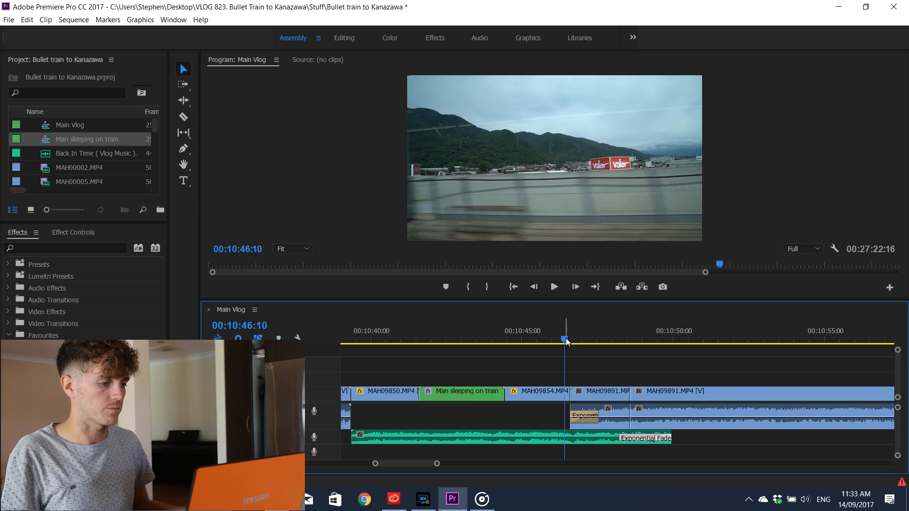
key("space")
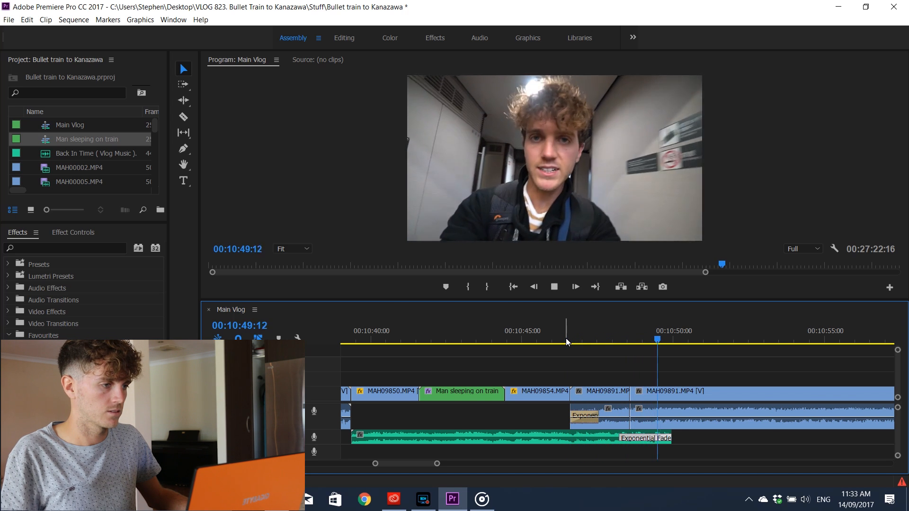
key("space")
key("minus")
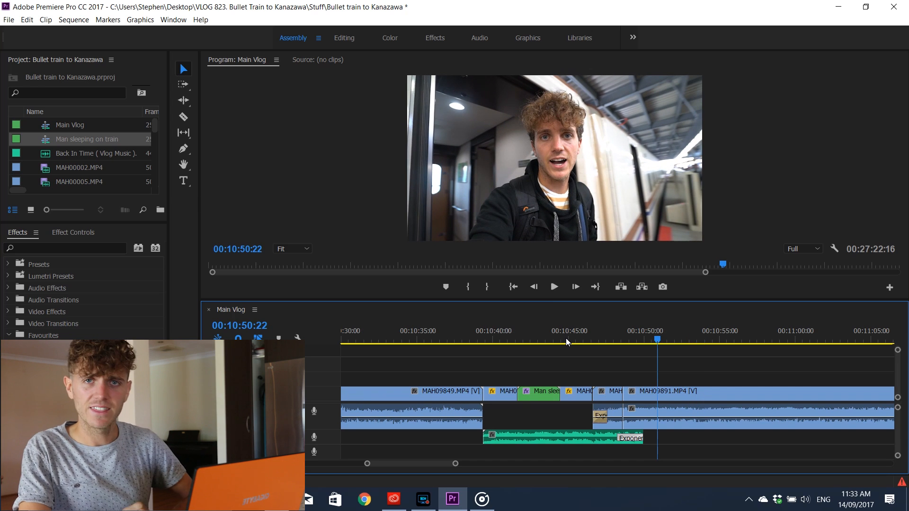
key("minus")
key("minus")
key("minus")
key("minus")
key("minus")
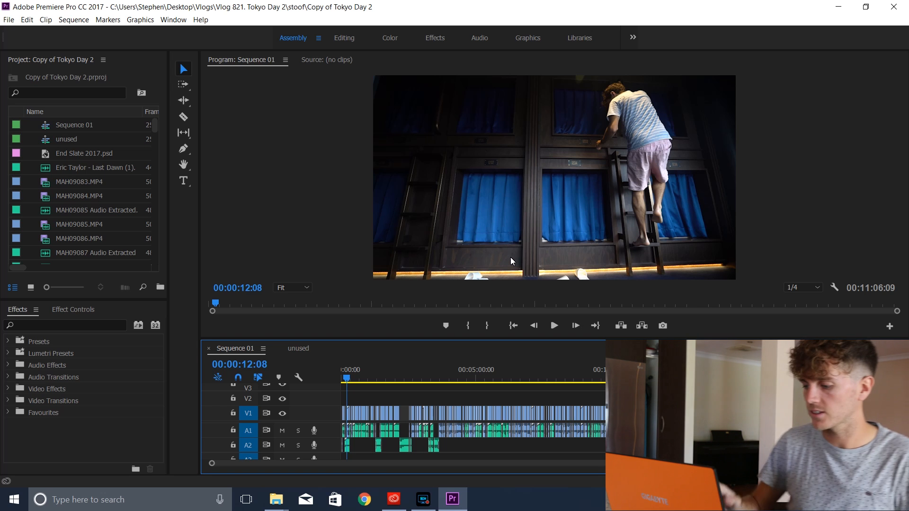
- Examine the finished Sequence 01 of the Copy of Tokyo Day 2 project, playing back the street footage from 00:02:10:14
key("backslash")
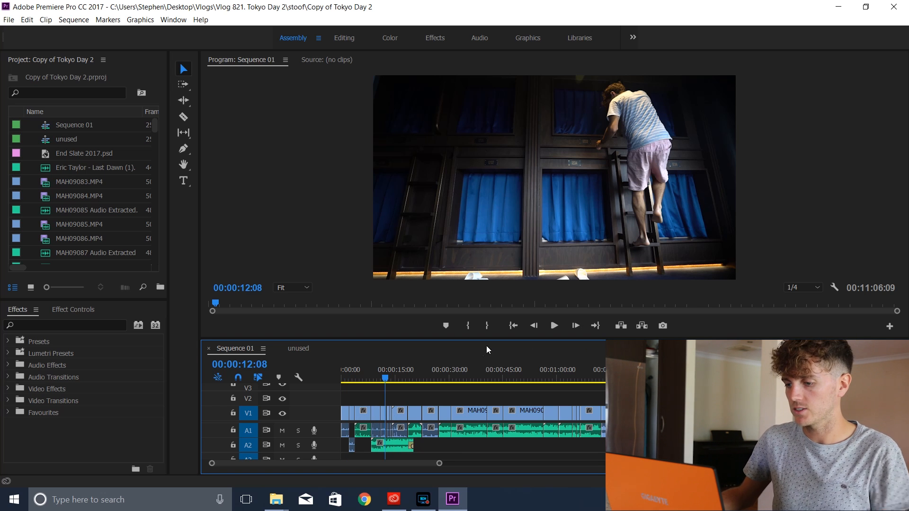
key("minus")
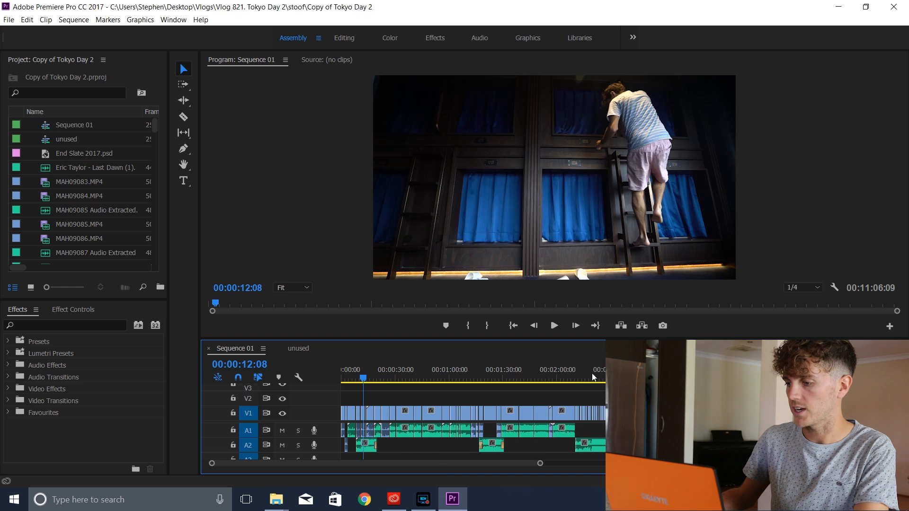
left_click(582, 380)
key("equal")
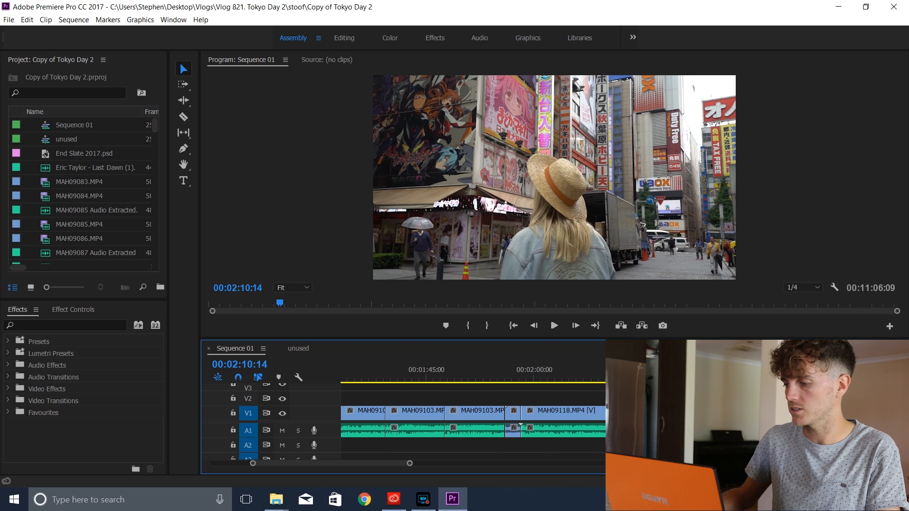
key("space")
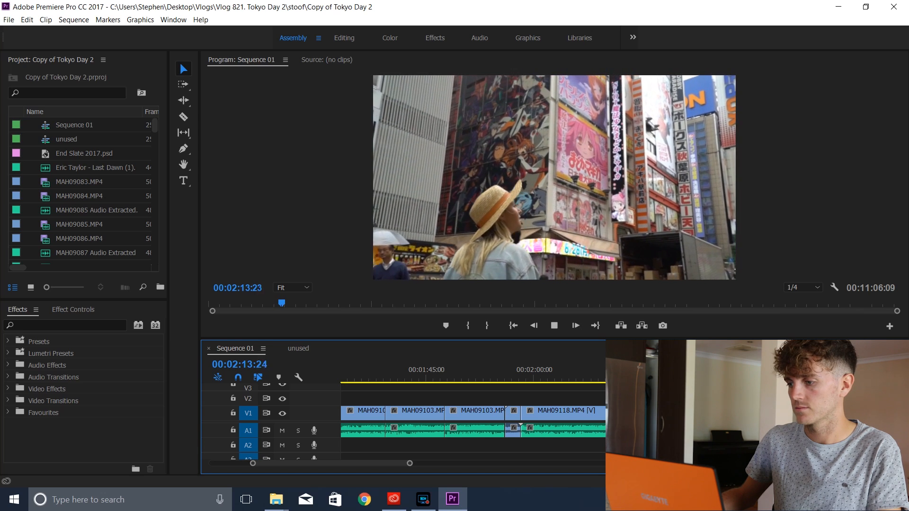
key("space")
key("backslash")
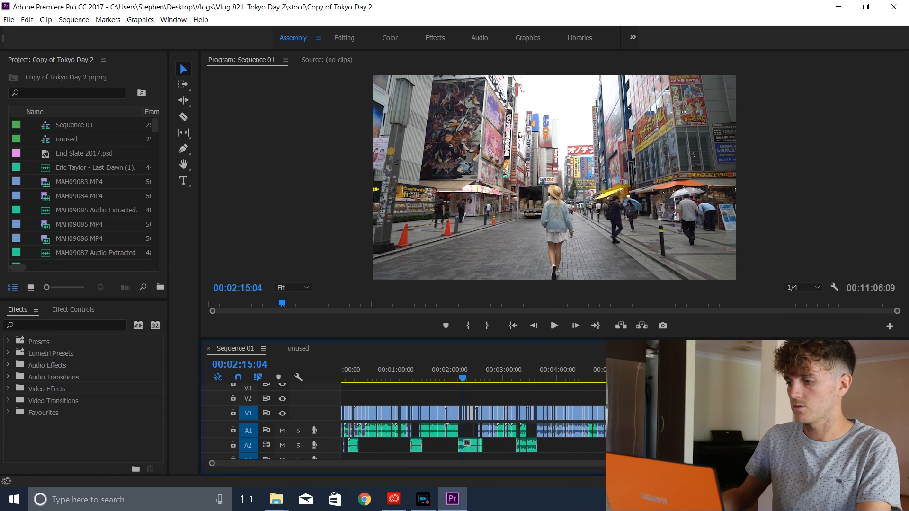
- Inspect the end of Sequence 01, viewing the end slate and the MAH09370.MP4 footage at 00:10:59:04
left_click(637, 377)
key("equal")
key("equal")
key("equal")
key("equal")
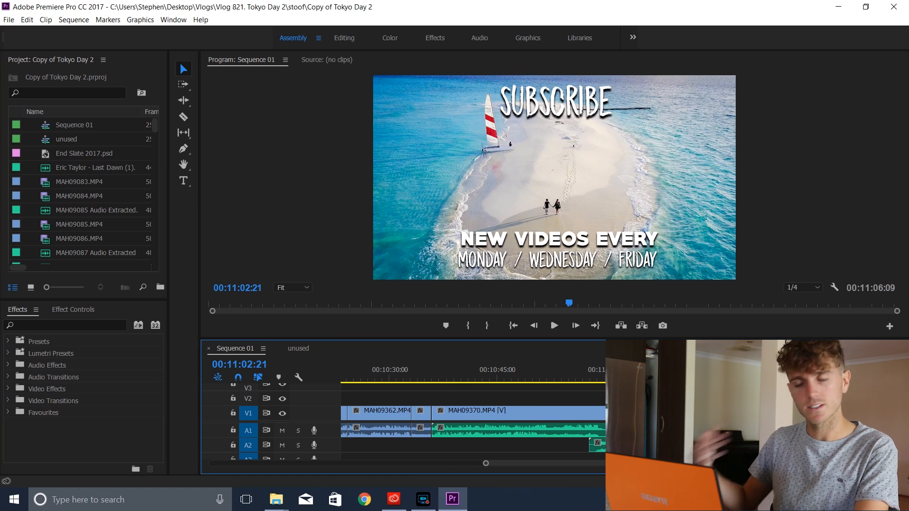
left_click(599, 375)
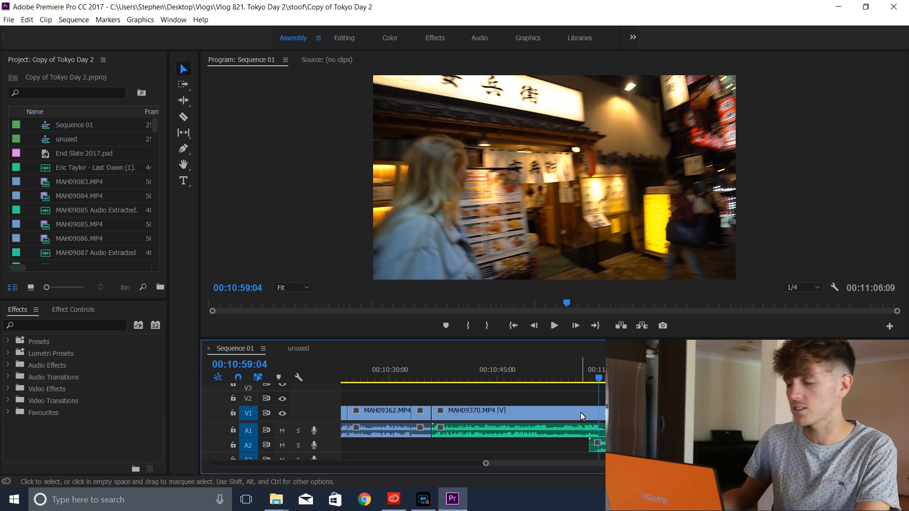
key("minus")
key("minus")
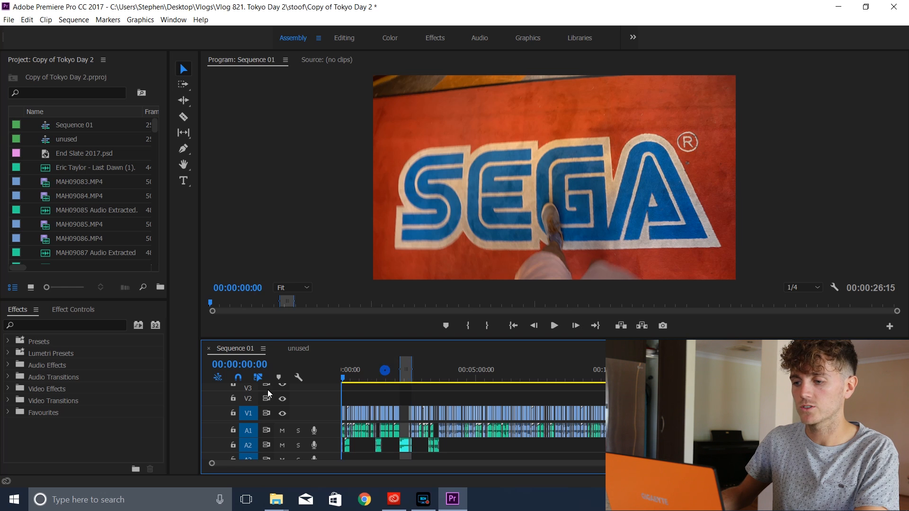
- Mark the export range of Sequence 01 with an In point at 00:00:00:00 and an Out point at the end of the end slate
key("i")
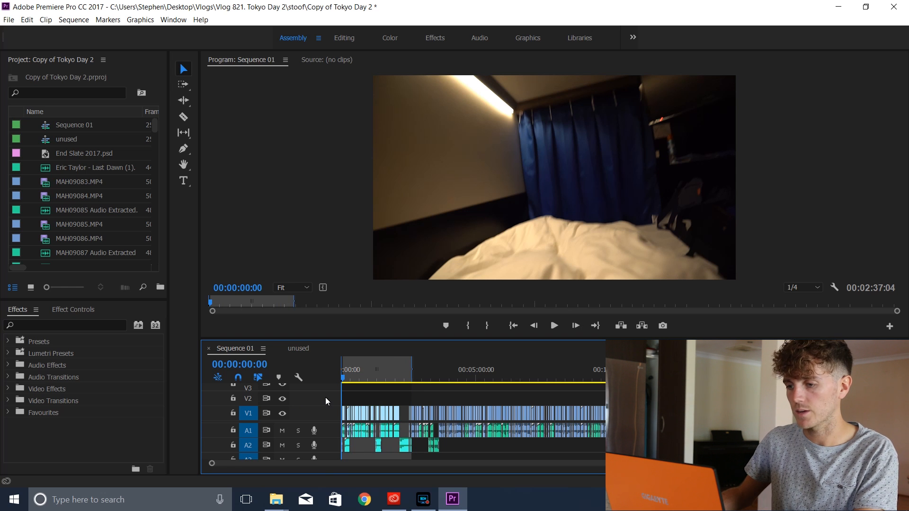
key("End")
key("equal")
key("equal")
key("equal")
key("equal")
key("equal")
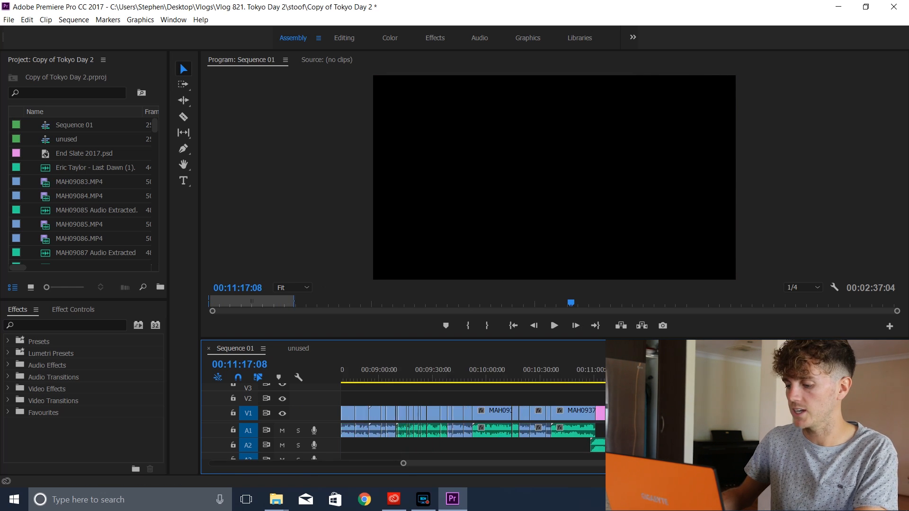
key("o")
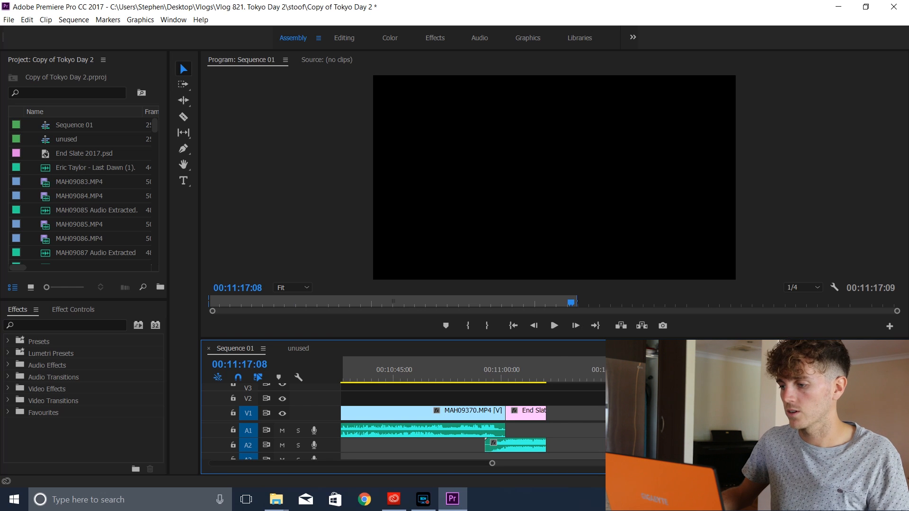
left_click_drag(564, 369, 537, 369)
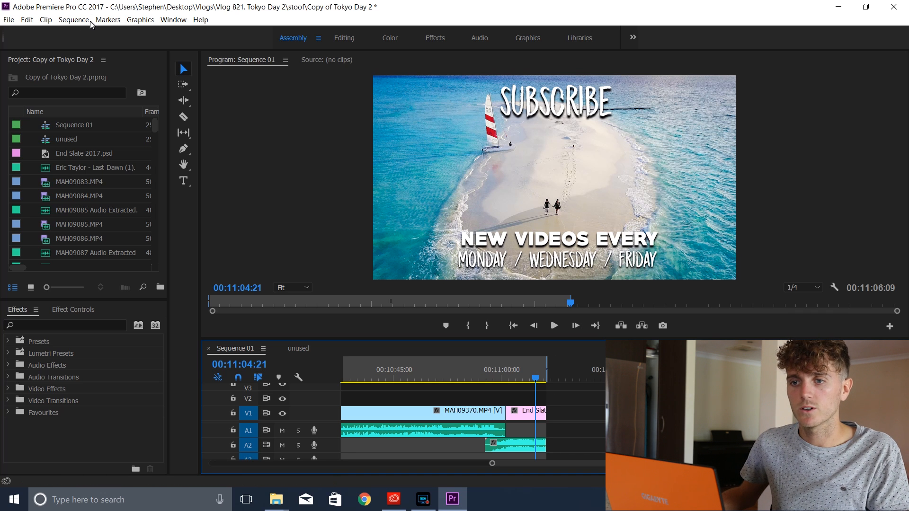
- Open the media export settings for Sequence 01 and choose H.264 as the format
left_click(8, 20)
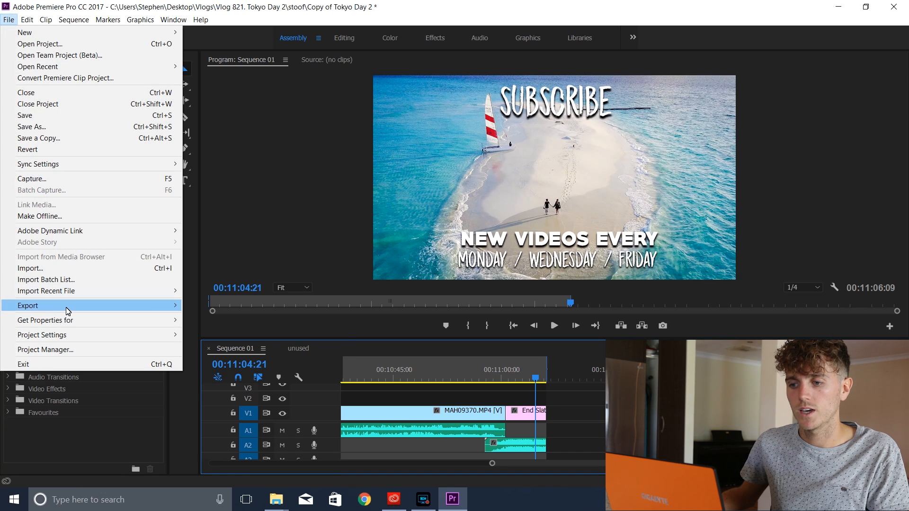
mouse_move(66, 306)
left_click(204, 310)
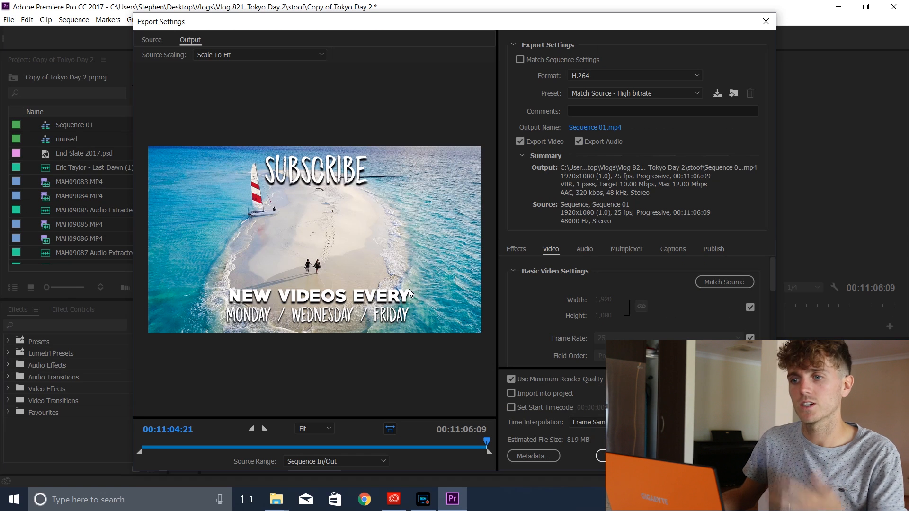
left_click(616, 76)
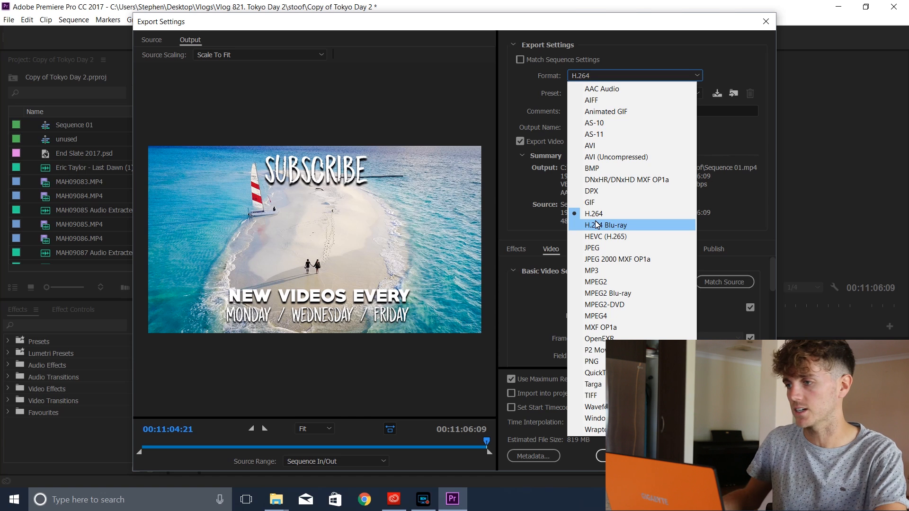
left_click(595, 214)
- Choose the YouTube 1080p HD preset for the export
left_click(661, 94)
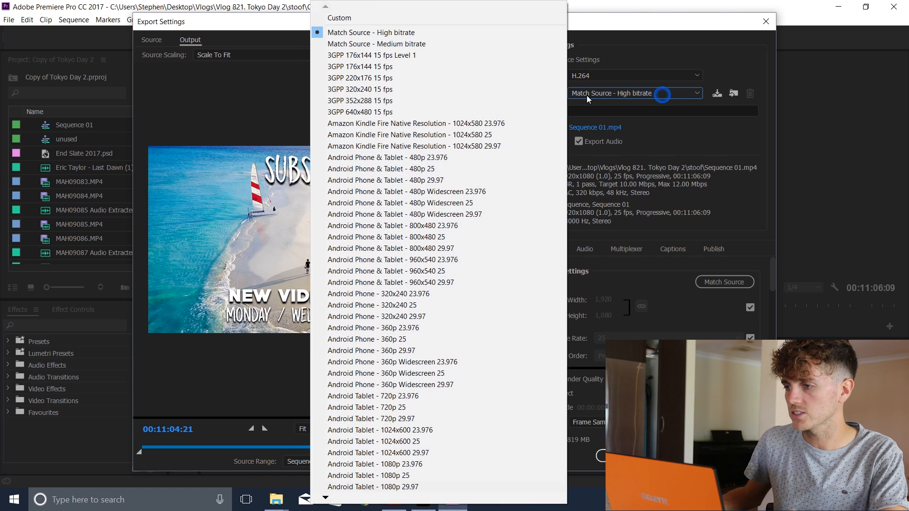
key("y")
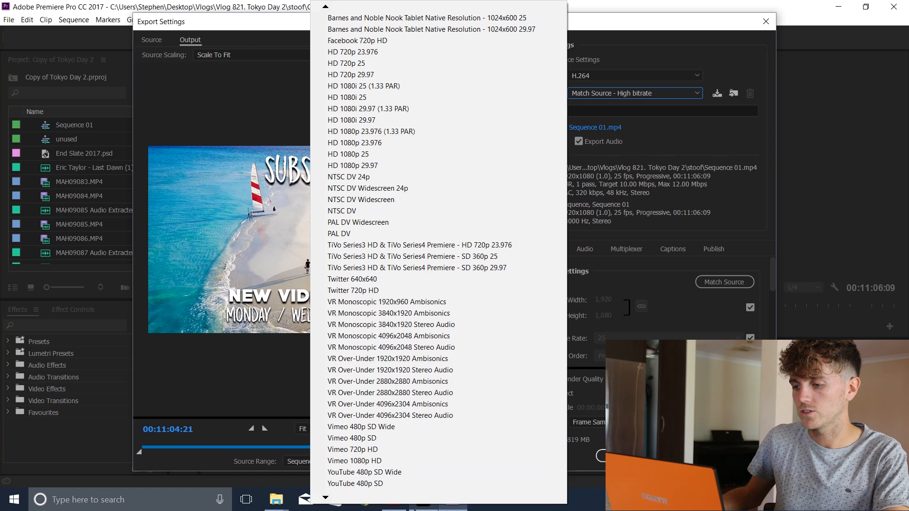
left_click(408, 487)
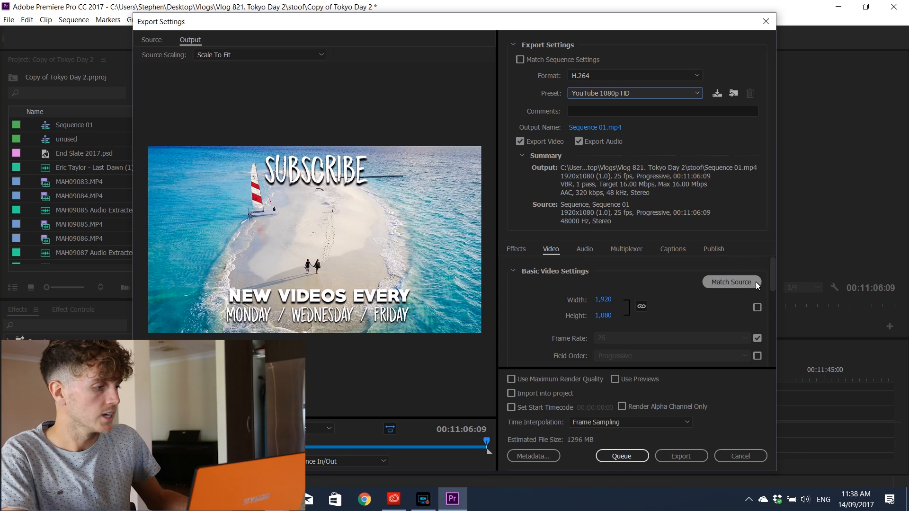
- Enable Render at Maximum Depth and set the bitrate encoding to VBR, 2 pass in the video export settings
left_click_drag(773, 282, 780, 326)
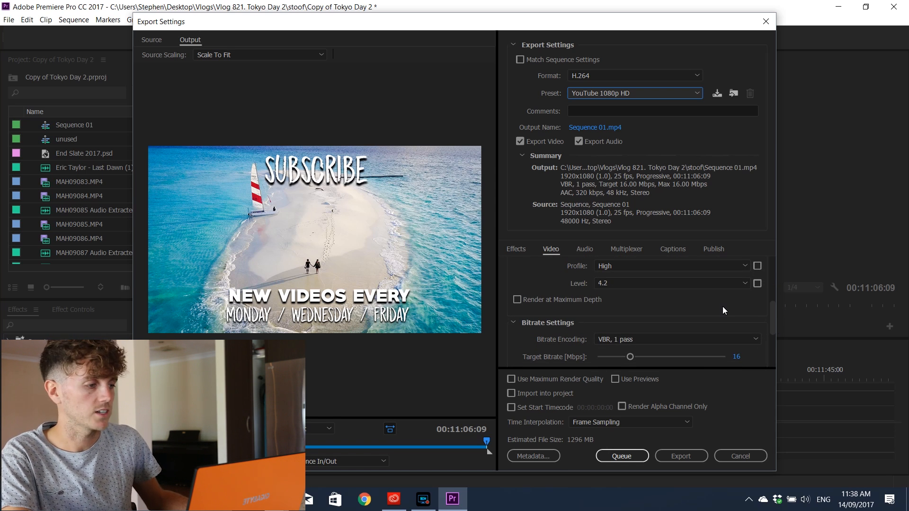
left_click(566, 297)
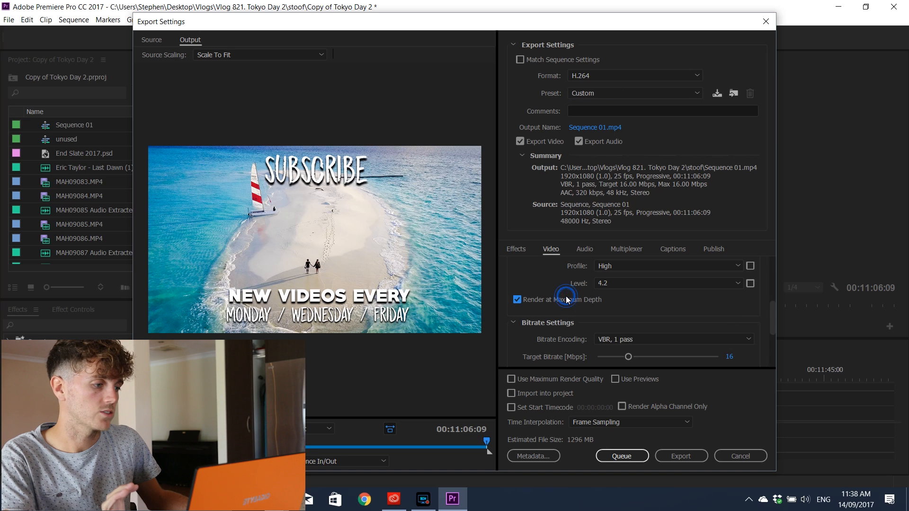
left_click_drag(773, 314, 773, 322)
left_click(706, 311)
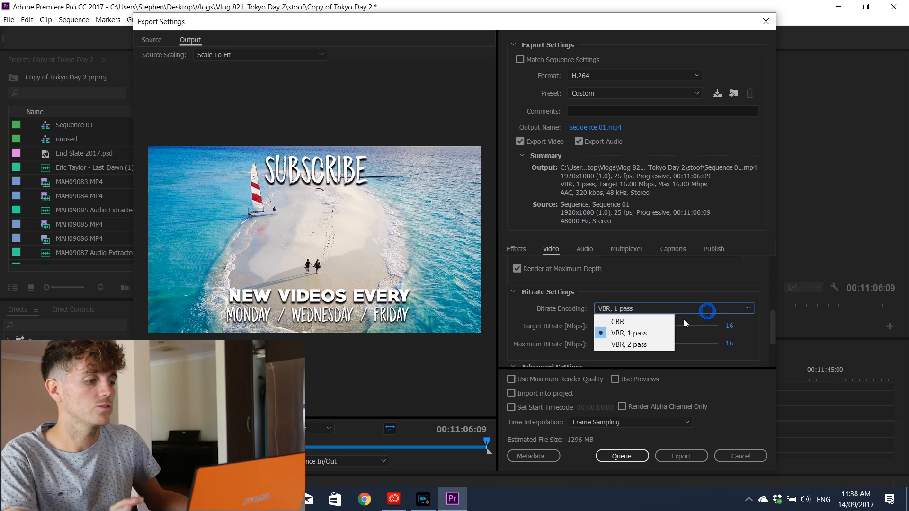
left_click(684, 343)
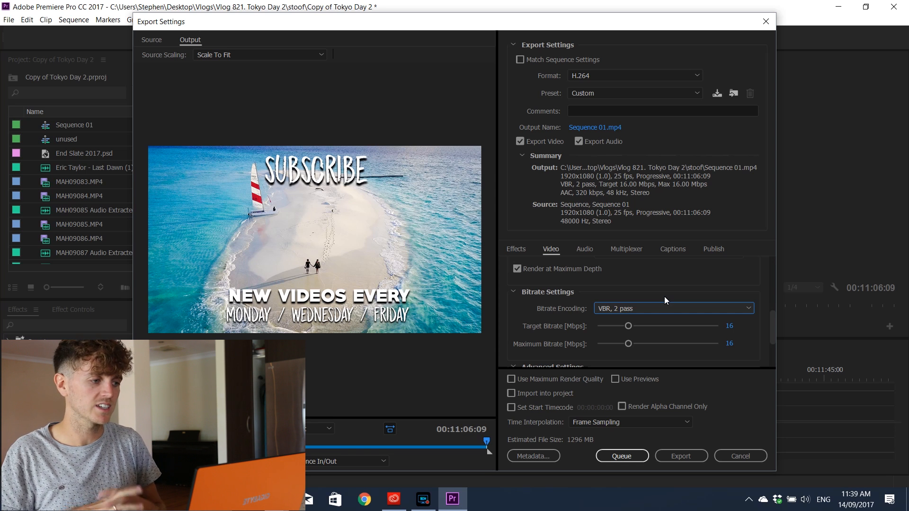
- Change the bitrate encoding for the H.264 export to VBR, 1 pass
left_click(657, 307)
left_click(663, 330)
left_click_drag(773, 323, 772, 325)
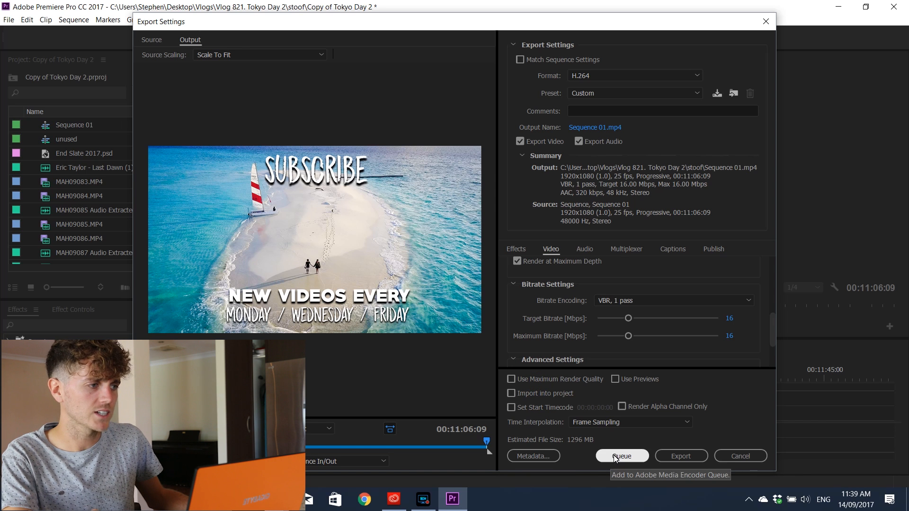
- Create a folder named Tokyo Vlog on the Desktop and set the export's output file to Tokyo Vlog.mp4 inside it
left_click(602, 127)
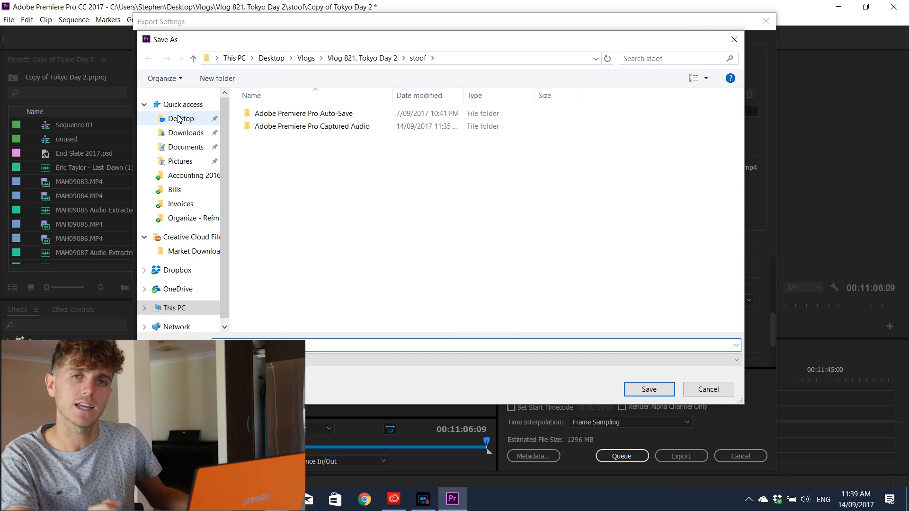
left_click(180, 119)
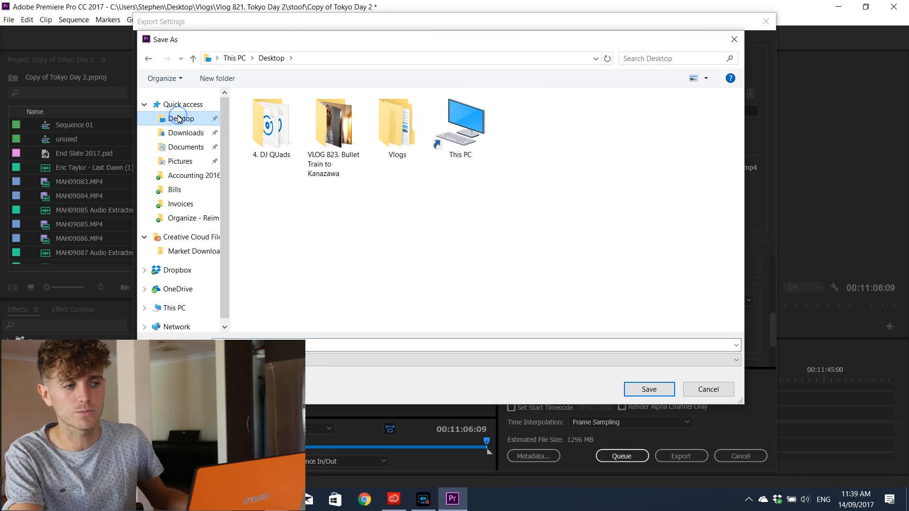
right_click(399, 222)
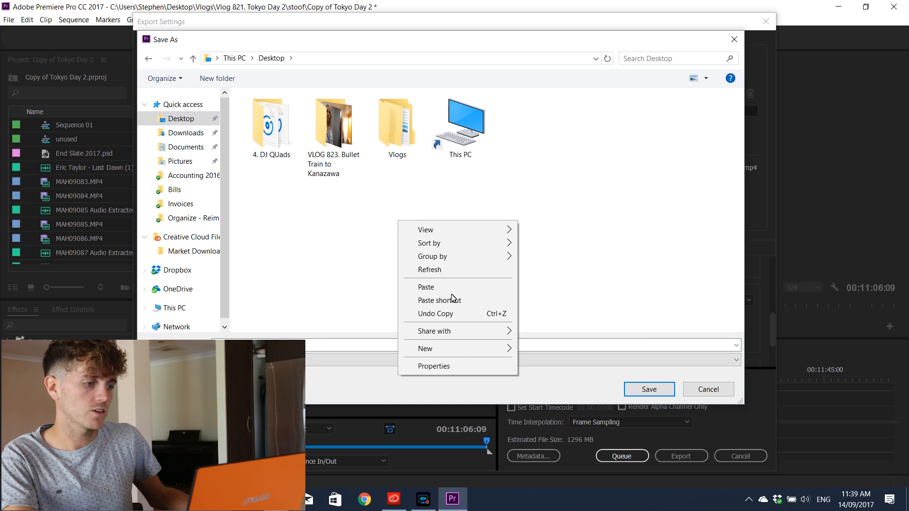
mouse_move(461, 352)
left_click(533, 349)
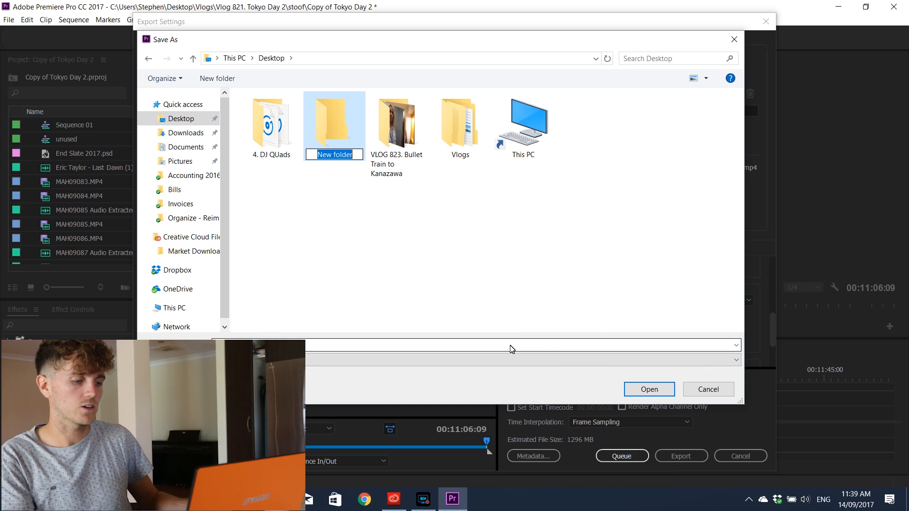
type("Tokyo Vlog")
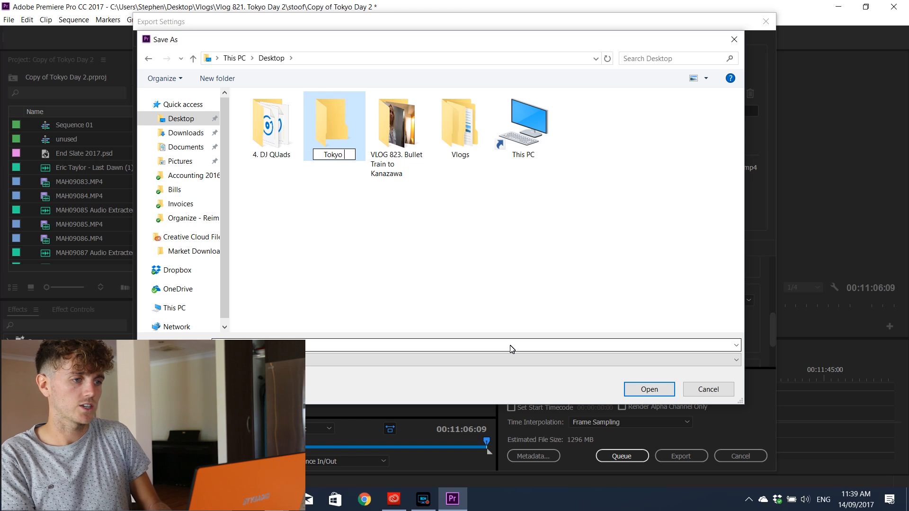
key("Return")
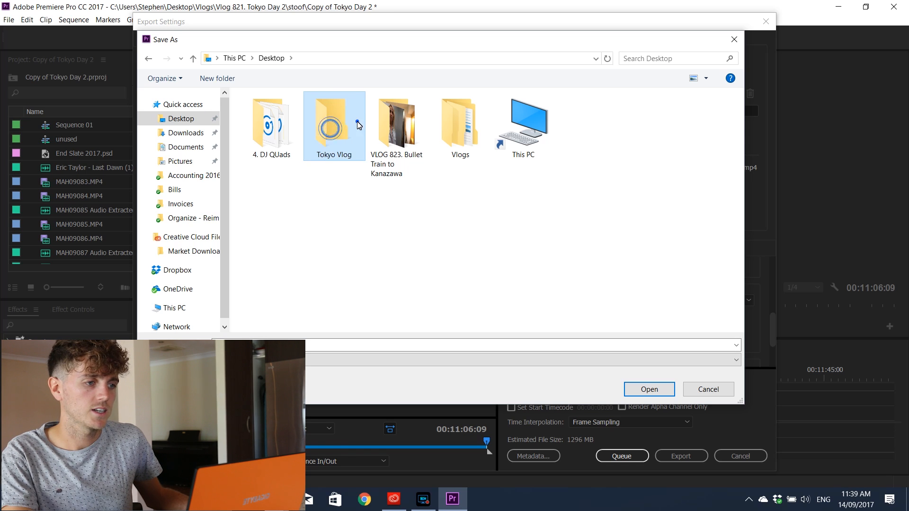
double_click(356, 122)
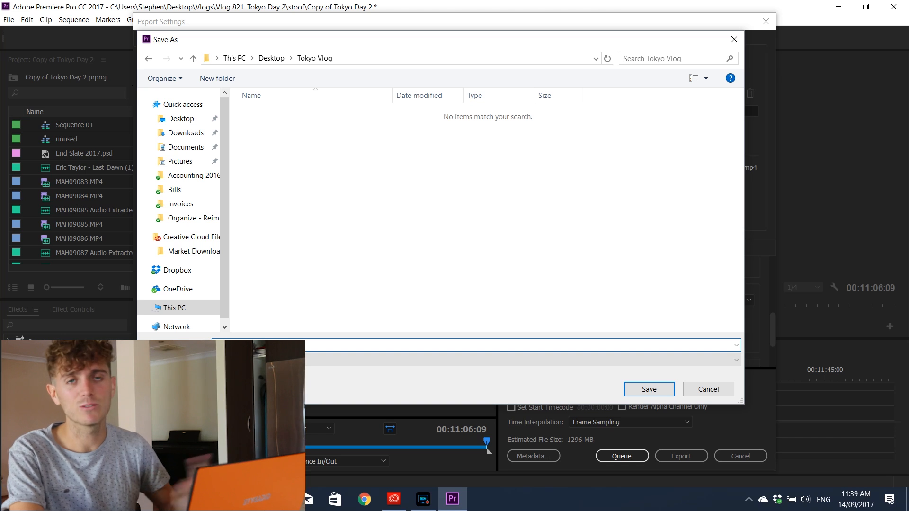
left_click(669, 391)
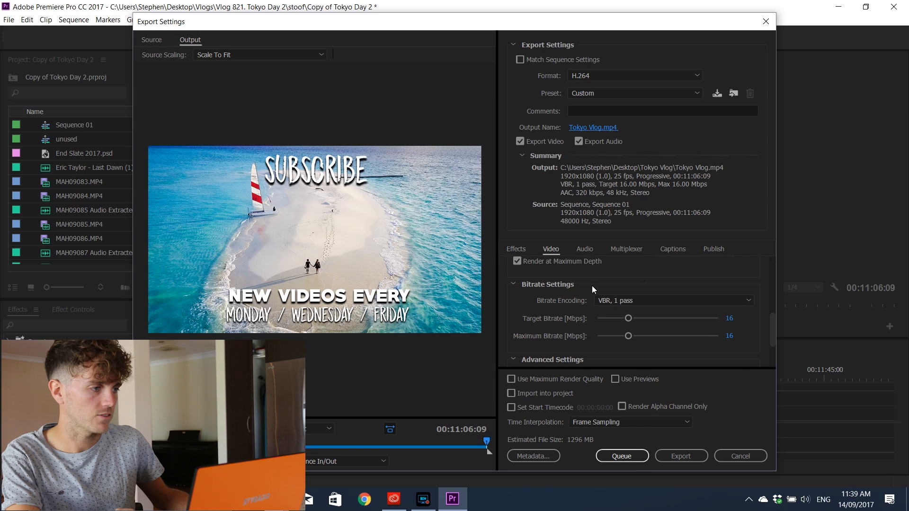
- Enable Use Maximum Render Quality and send the export to the Adobe Media Encoder queue
left_click(511, 379)
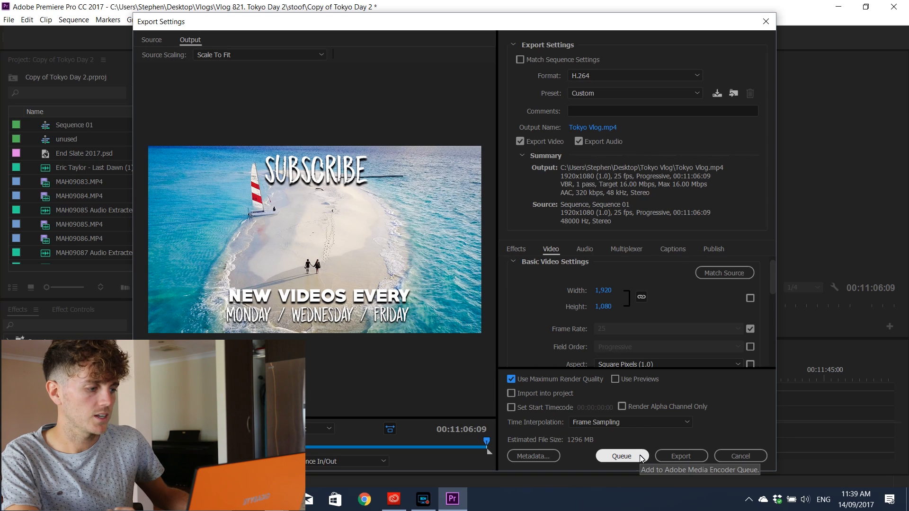
left_click(640, 456)
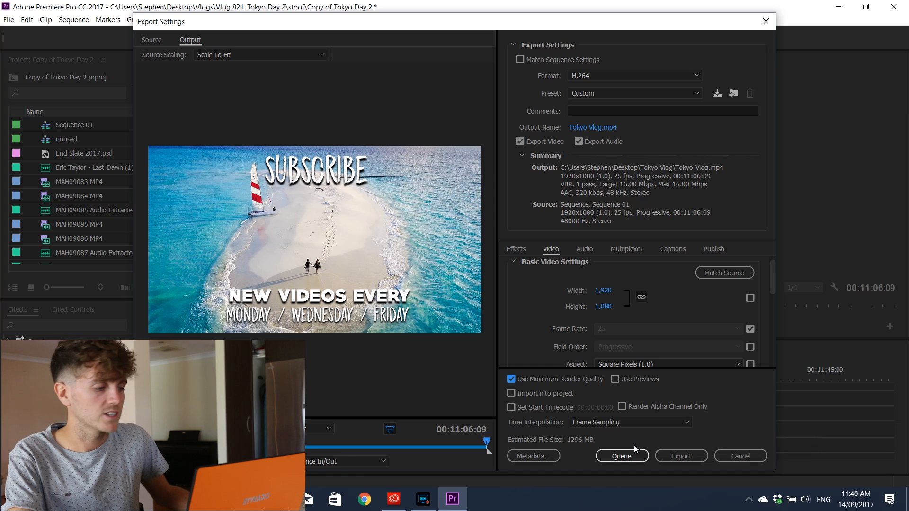
left_click(630, 457)
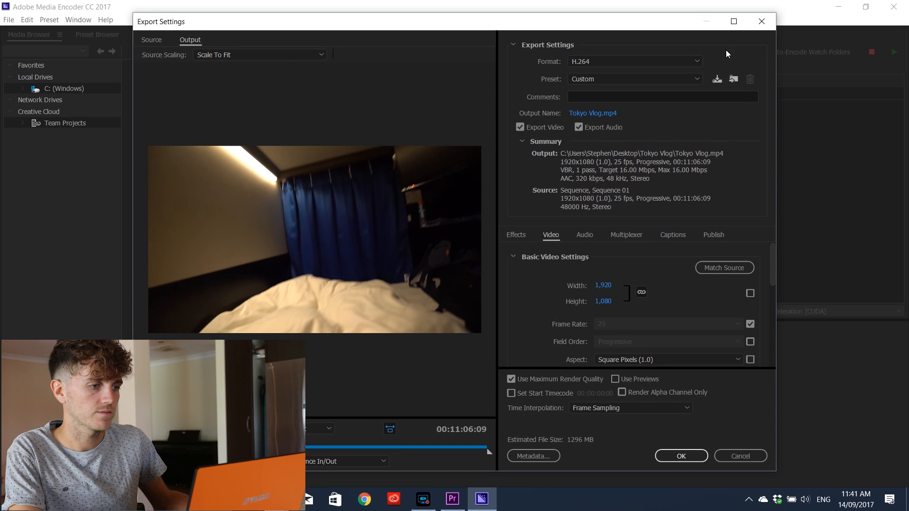
- In Adobe Media Encoder, check the queued Sequence 01 job's export settings and output location without changes, and start encoding the queue
left_click(763, 20)
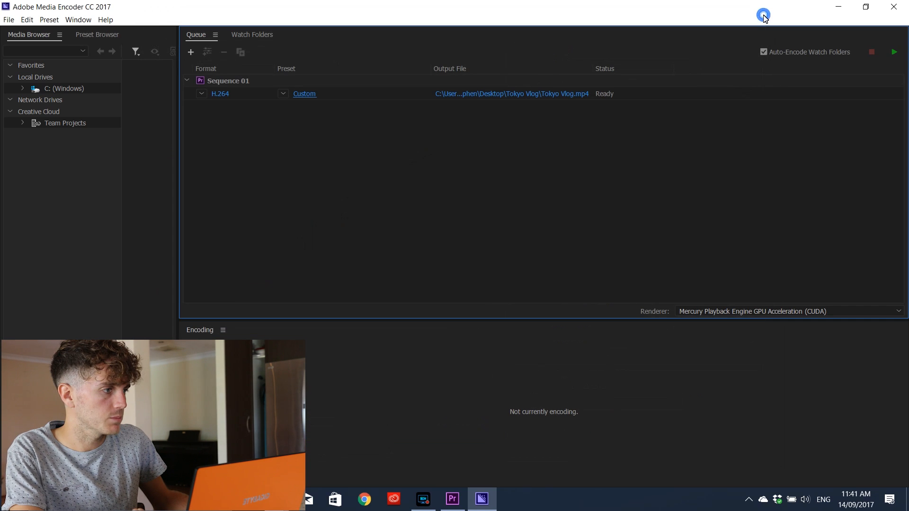
left_click(527, 94)
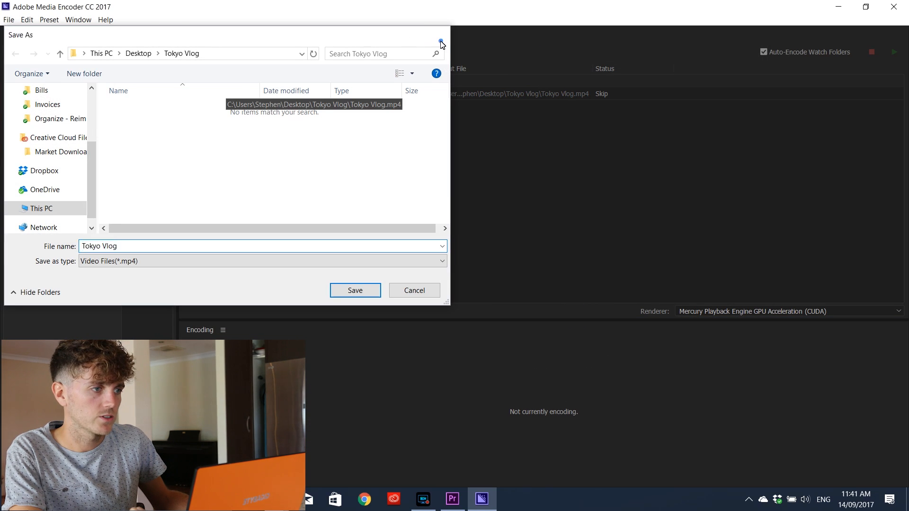
left_click(440, 35)
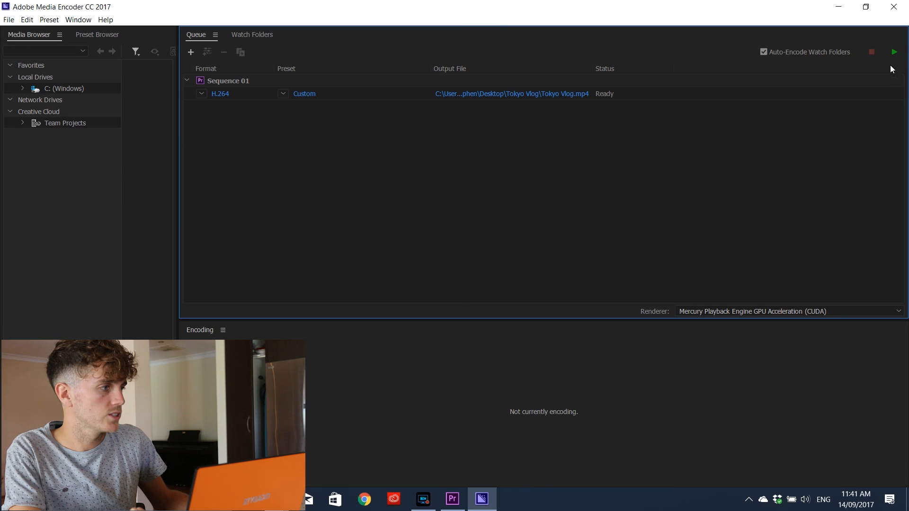
left_click(893, 52)
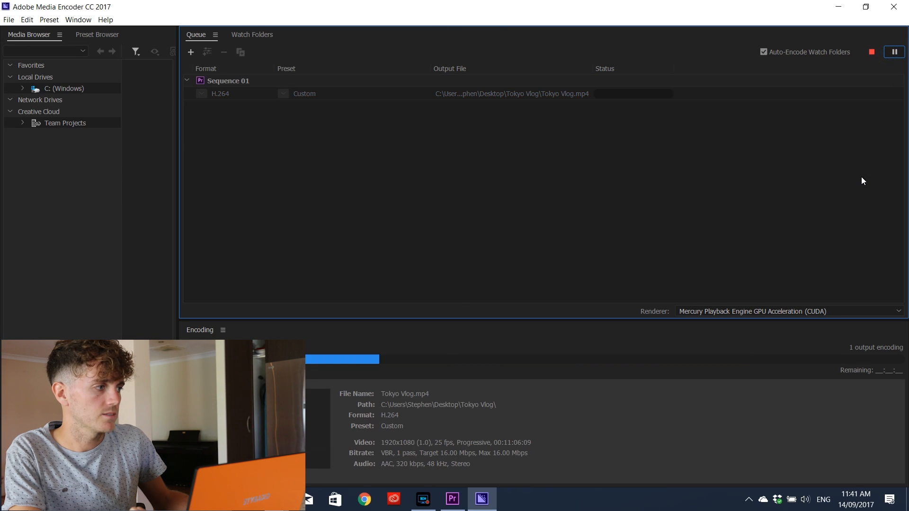